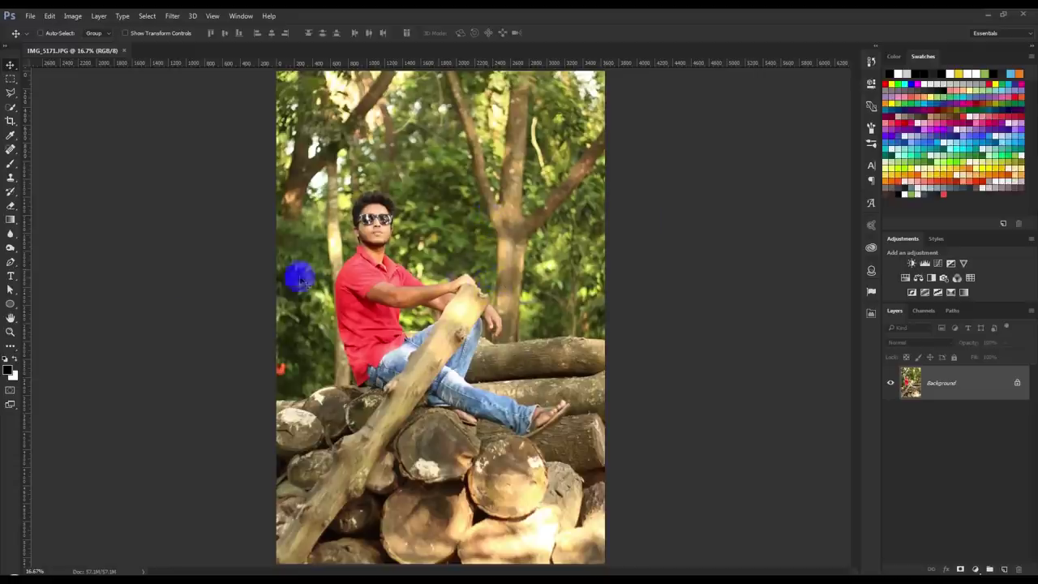
# Step: Trace a closed Pen path around the man and the stacked logs
pyautogui.rightClick(8, 264)
pyautogui.click(51, 259)
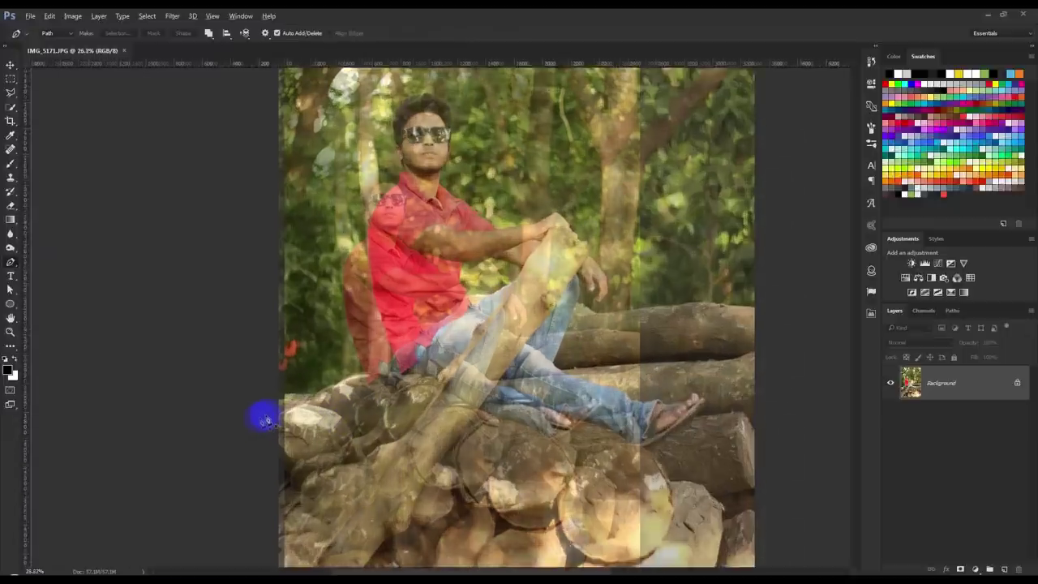
pyautogui.scroll(2, 264, 420)
pyautogui.scroll(2, 258, 413)
pyautogui.scroll(1, 250, 408)
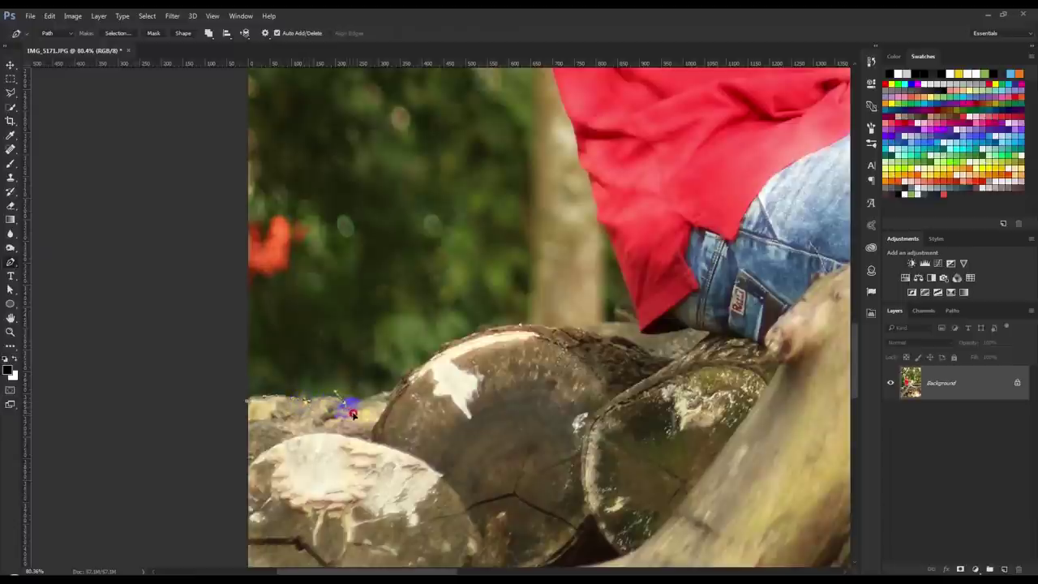
pyautogui.scroll(-5, 346, 408)
pyautogui.click(318, 505)
pyautogui.click(323, 382)
pyautogui.scroll(1, 350, 416)
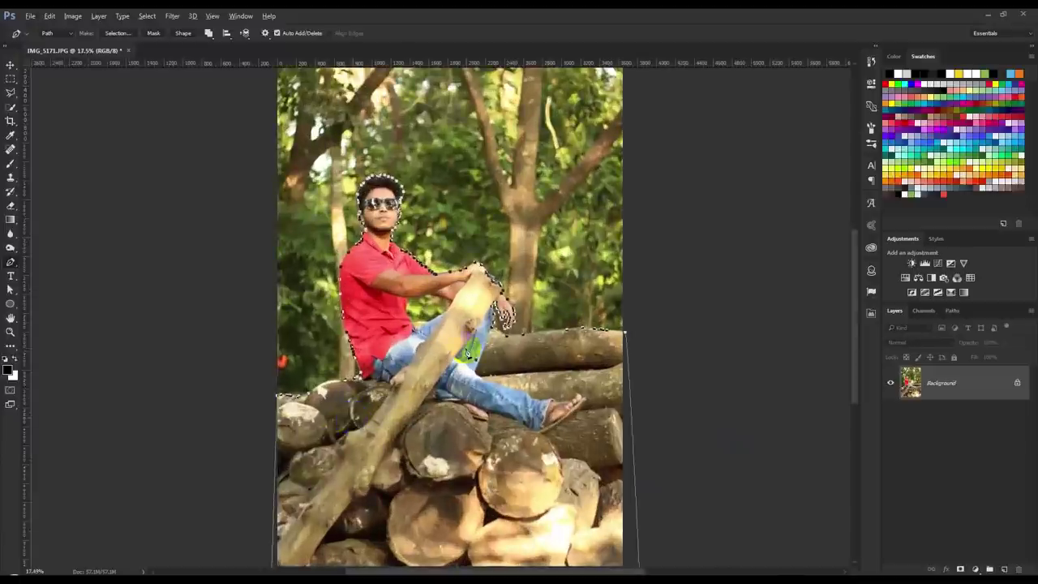
pyautogui.rightClick(467, 351)
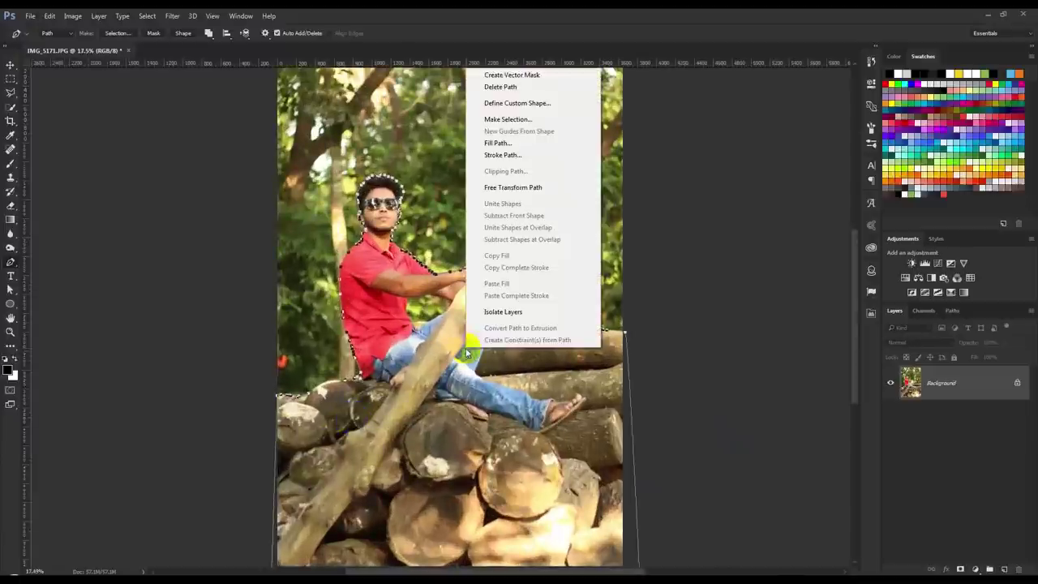
# Step: Convert the path to a selection and add a layer mask hiding the forest
pyautogui.click(507, 122)
pyautogui.click(575, 178)
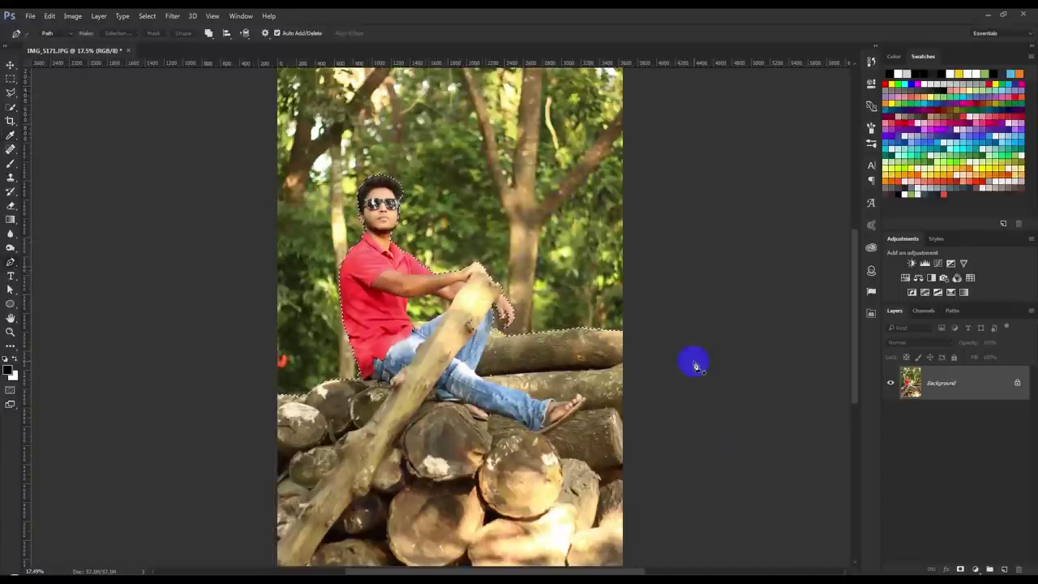
pyautogui.click(960, 569)
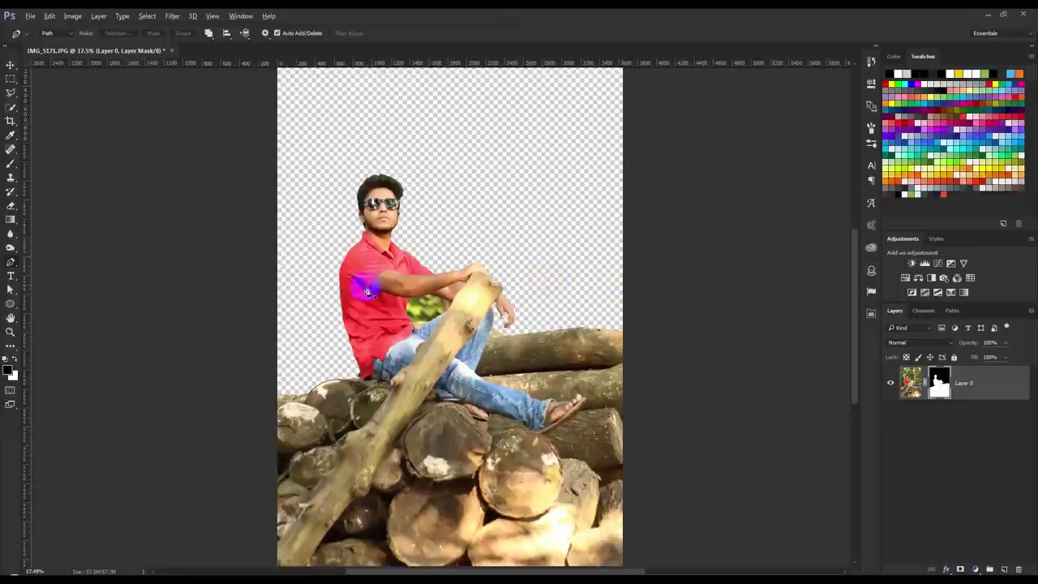
# Step: Start a Pen path around the background gap under the man's arm
pyautogui.scroll(2, 367, 289)
pyautogui.scroll(3, 398, 301)
pyautogui.scroll(3, 454, 341)
pyautogui.scroll(2, 487, 285)
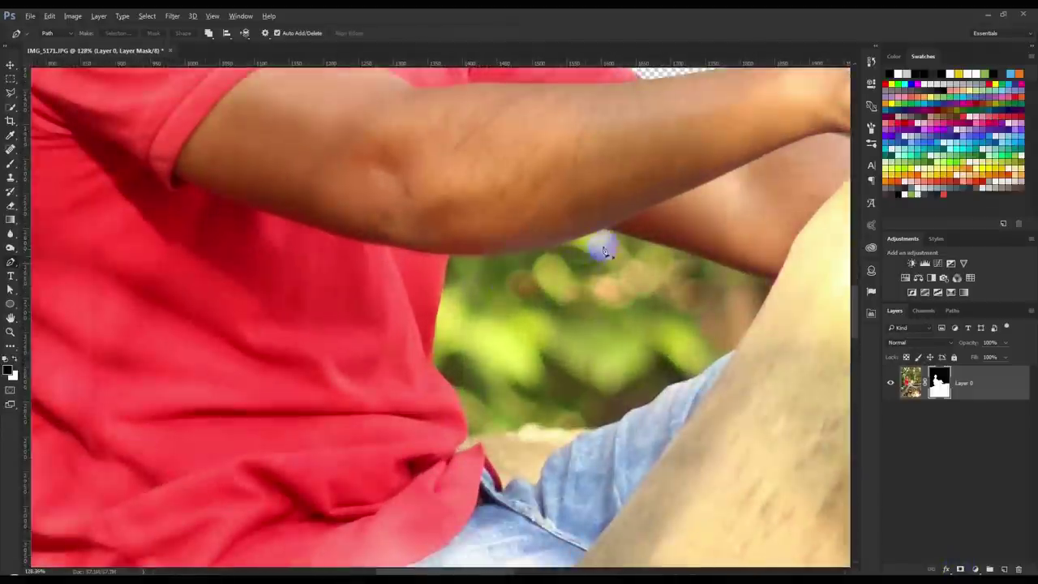
pyautogui.click(604, 229)
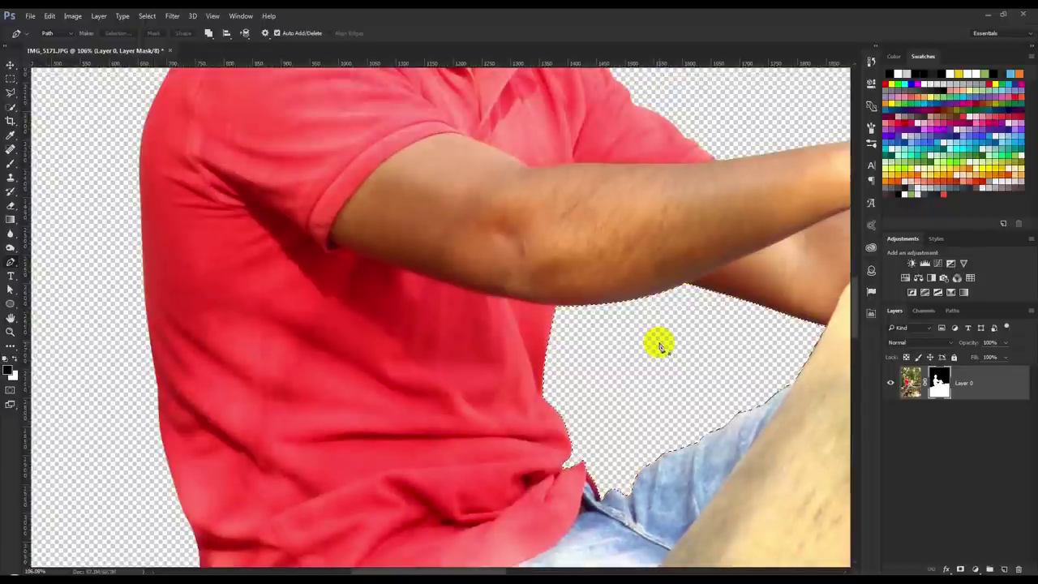
pyautogui.scroll(-5, 607, 430)
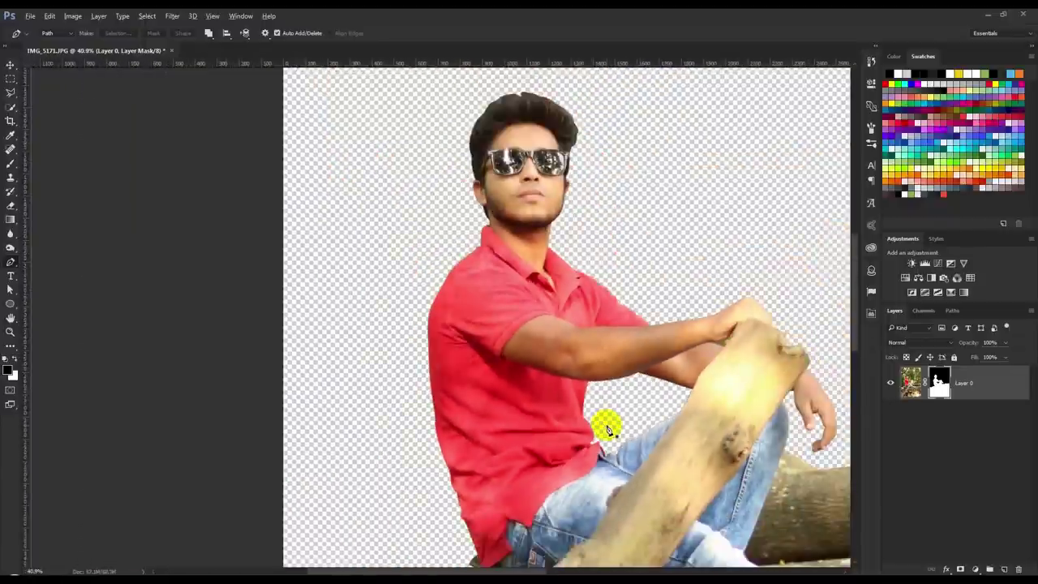
pyautogui.scroll(3, 820, 325)
pyautogui.scroll(3, 749, 347)
pyautogui.scroll(2, 656, 359)
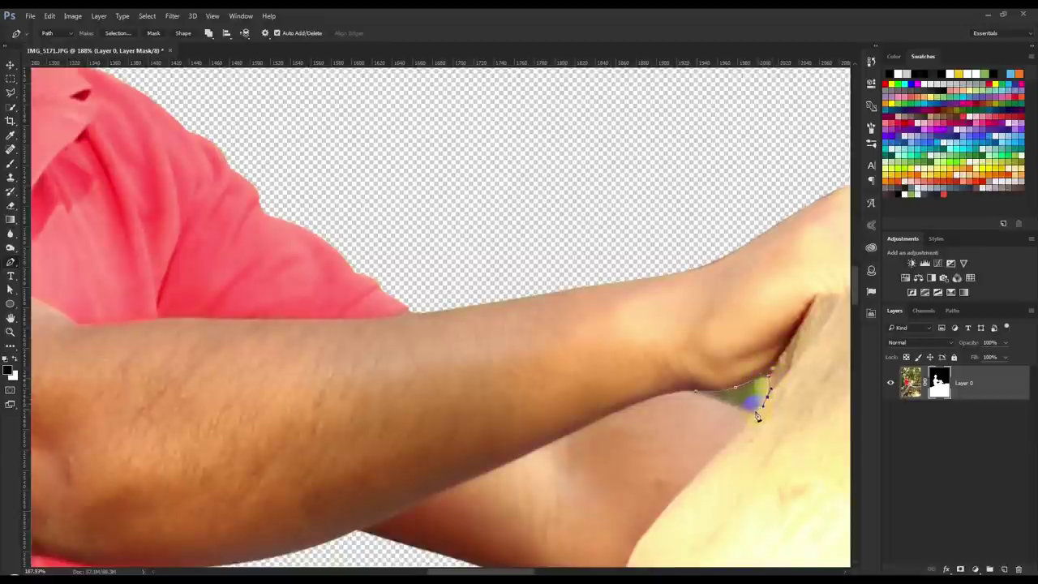
# Step: Close the gap path by the hand, select it and delete it from the mask
pyautogui.click(753, 414)
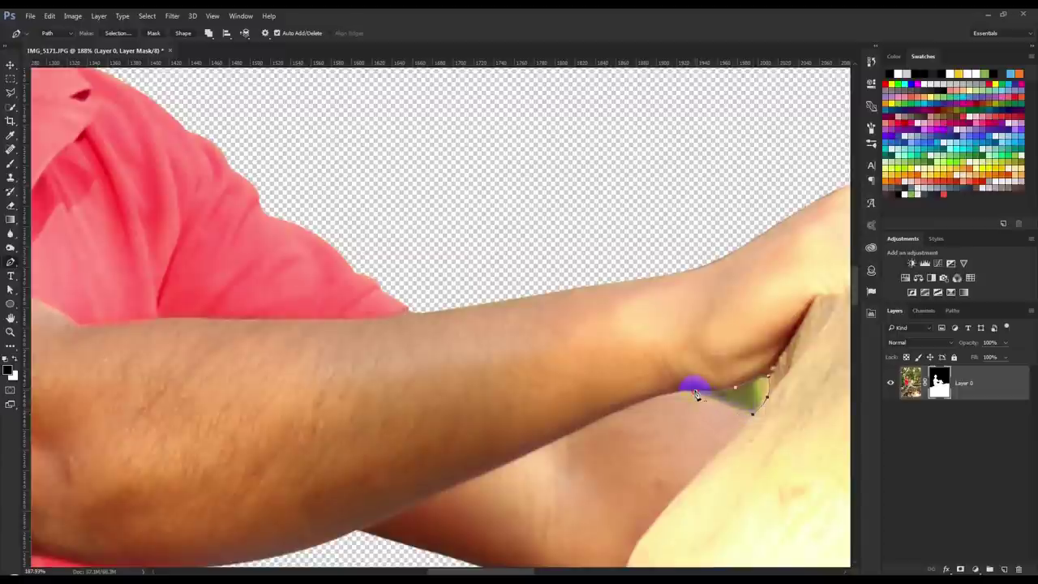
pyautogui.click(695, 395)
pyautogui.hotkey('ctrl', 'Return')
pyautogui.press('Delete')
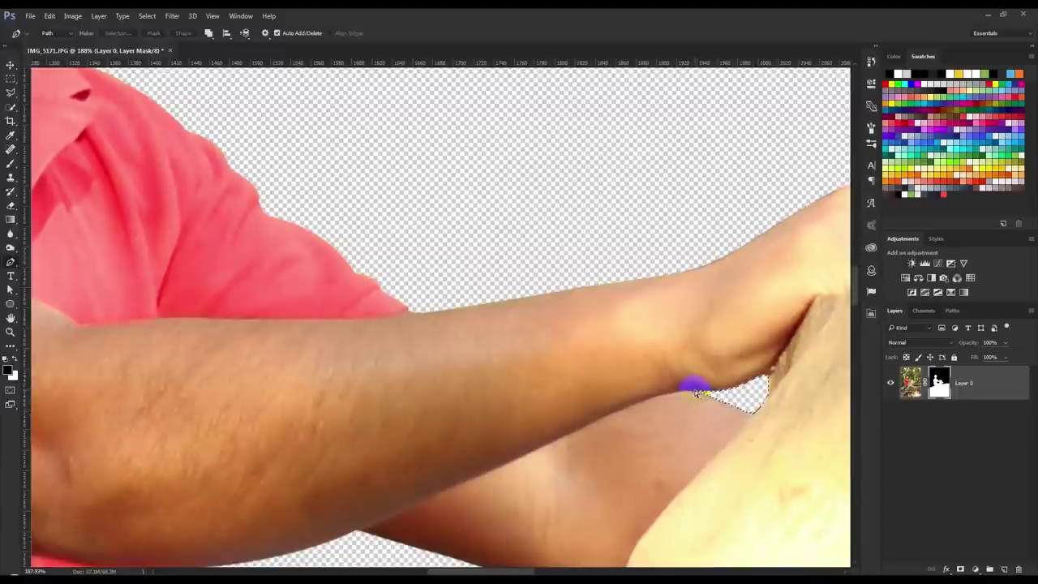
pyautogui.scroll(-2, 696, 394)
pyautogui.scroll(-2, 696, 394)
pyautogui.scroll(-2, 695, 396)
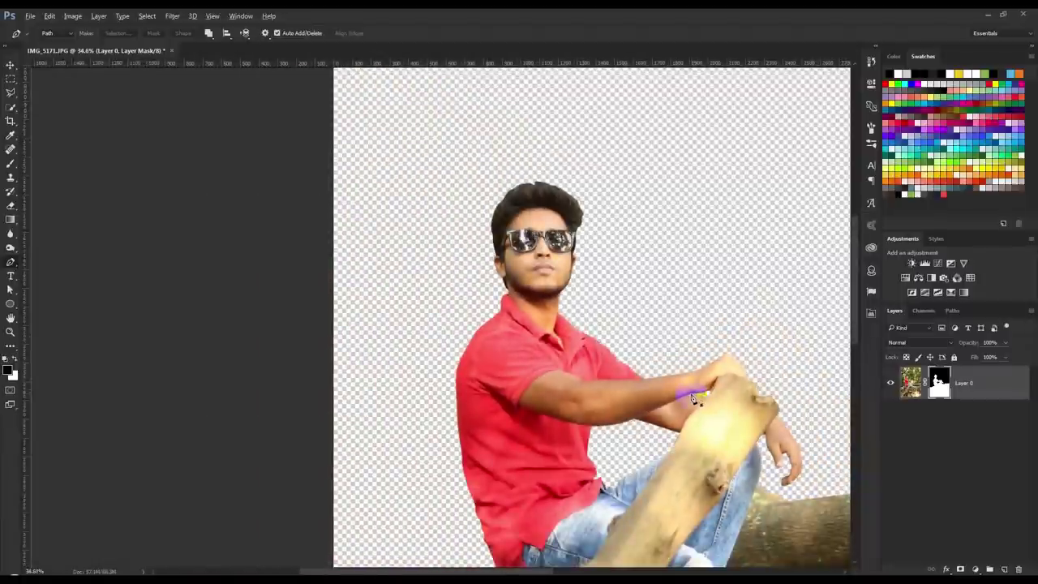
pyautogui.scroll(-1, 694, 399)
pyautogui.scroll(1, 528, 214)
pyautogui.scroll(1, 532, 213)
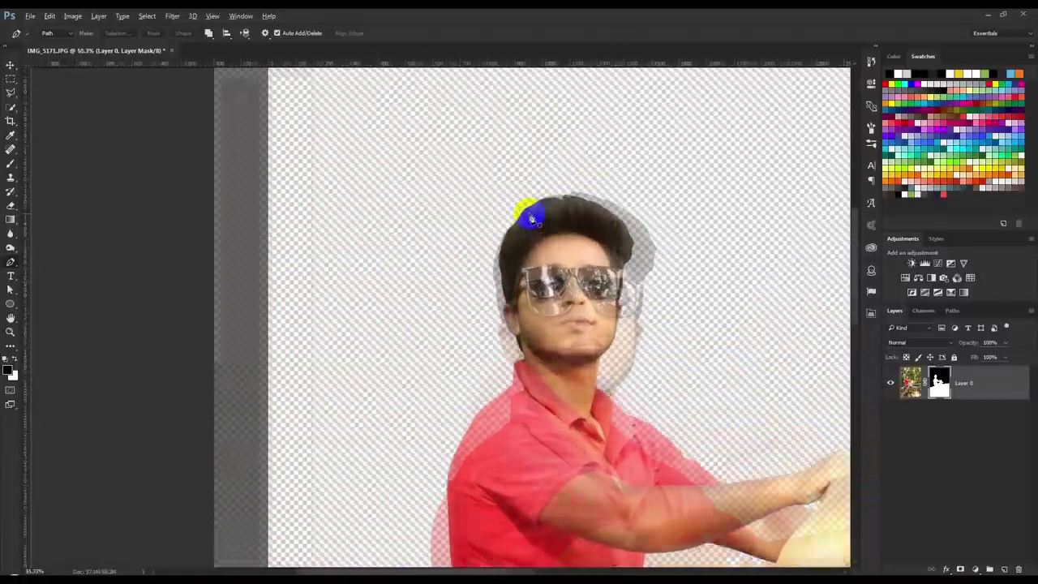
pyautogui.scroll(1, 535, 217)
# Step: Open Select and Mask for the layer mask
pyautogui.rightClick(933, 371)
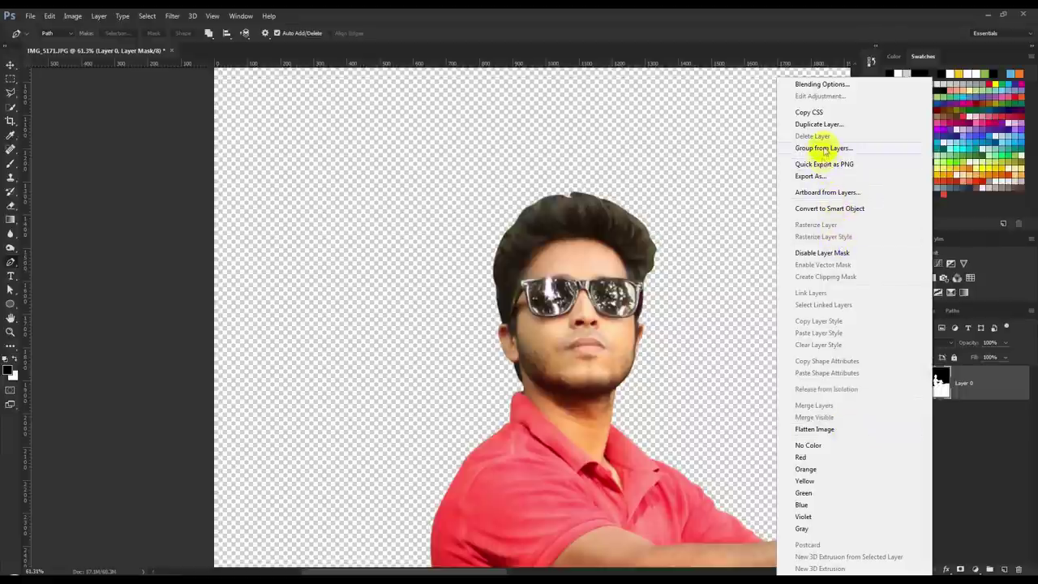
pyautogui.rightClick(940, 376)
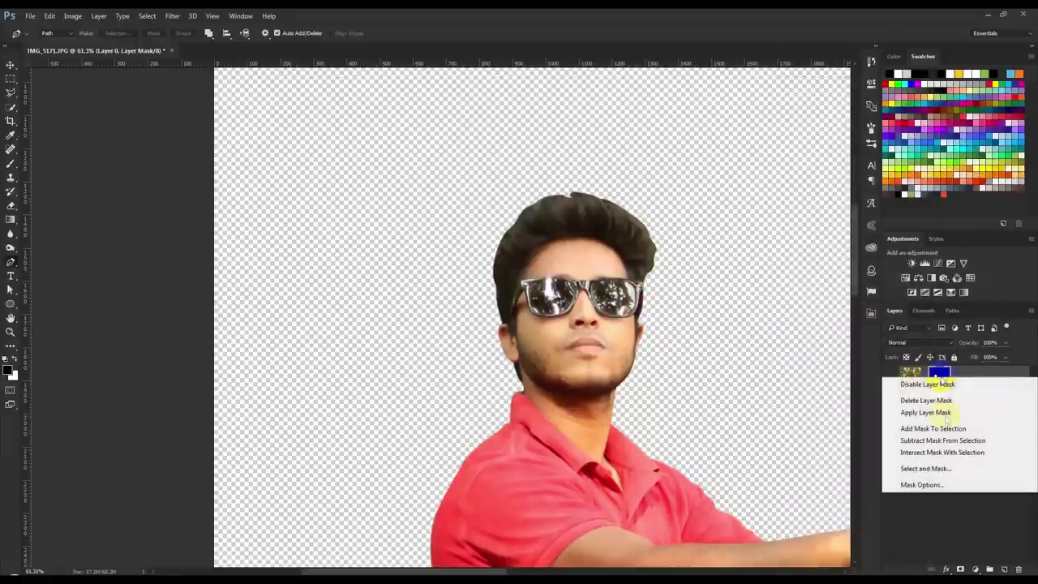
pyautogui.click(939, 469)
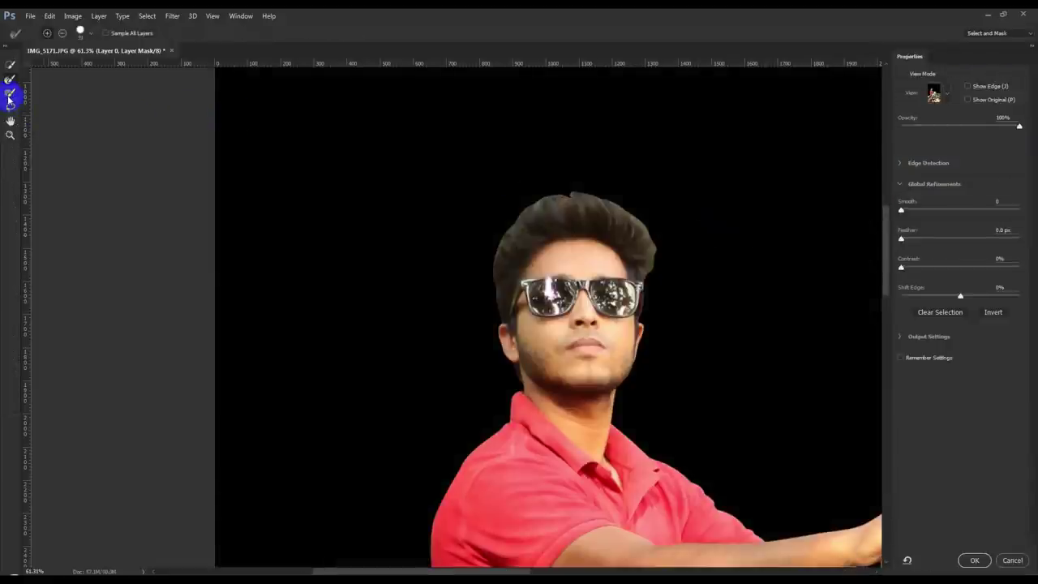
# Step: Paint along the hair with a 44 px Refine Edge brush and apply the mask
pyautogui.click(86, 35)
pyautogui.moveTo(64, 65); pyautogui.dragTo(77, 65)
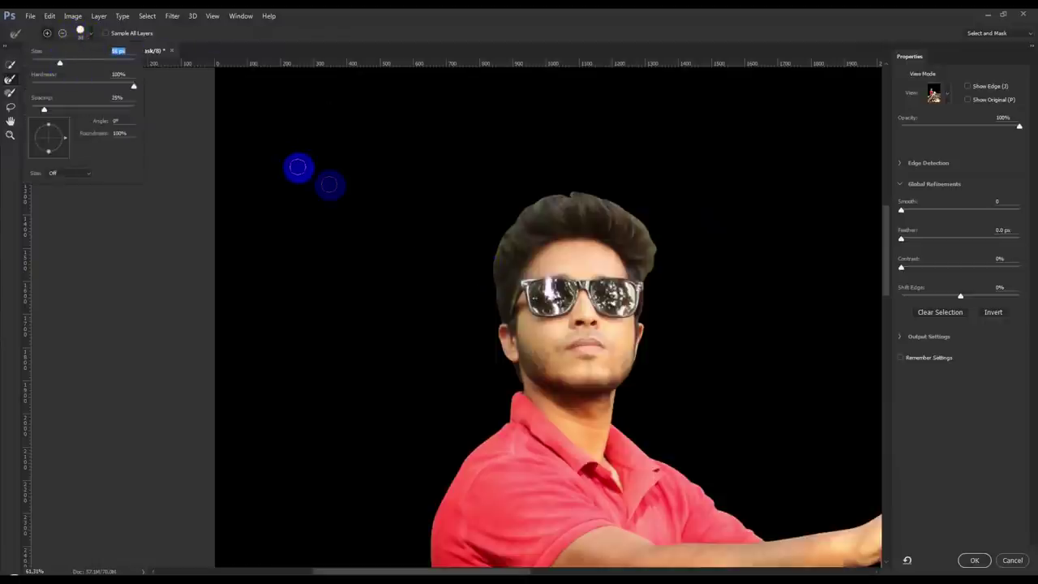
pyautogui.click(486, 296)
pyautogui.moveTo(487, 296)
pyautogui.mouseDown()
pyautogui.moveTo(494, 239)
pyautogui.moveTo(546, 192)
pyautogui.moveTo(612, 200)
pyautogui.moveTo(640, 223)
pyautogui.moveTo(654, 269)
pyautogui.moveTo(645, 223)
pyautogui.moveTo(652, 273)
pyautogui.moveTo(510, 232)
pyautogui.moveTo(479, 253)
pyautogui.moveTo(504, 282)
pyautogui.moveTo(797, 288)
pyautogui.moveTo(660, 382)
pyautogui.moveTo(514, 382)
pyautogui.moveTo(668, 414)
pyautogui.moveTo(695, 397)
pyautogui.mouseUp()
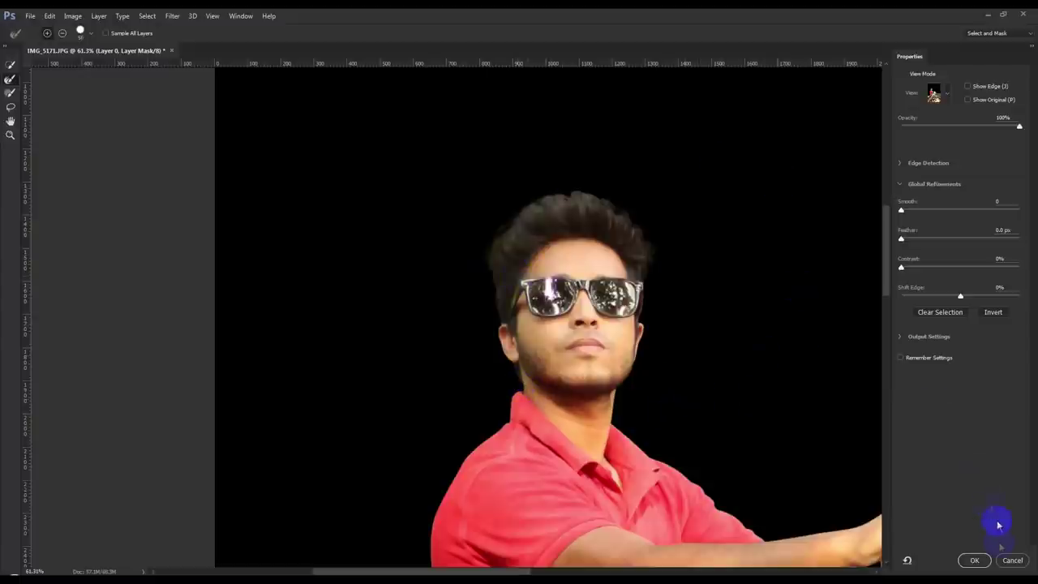
pyautogui.click(979, 561)
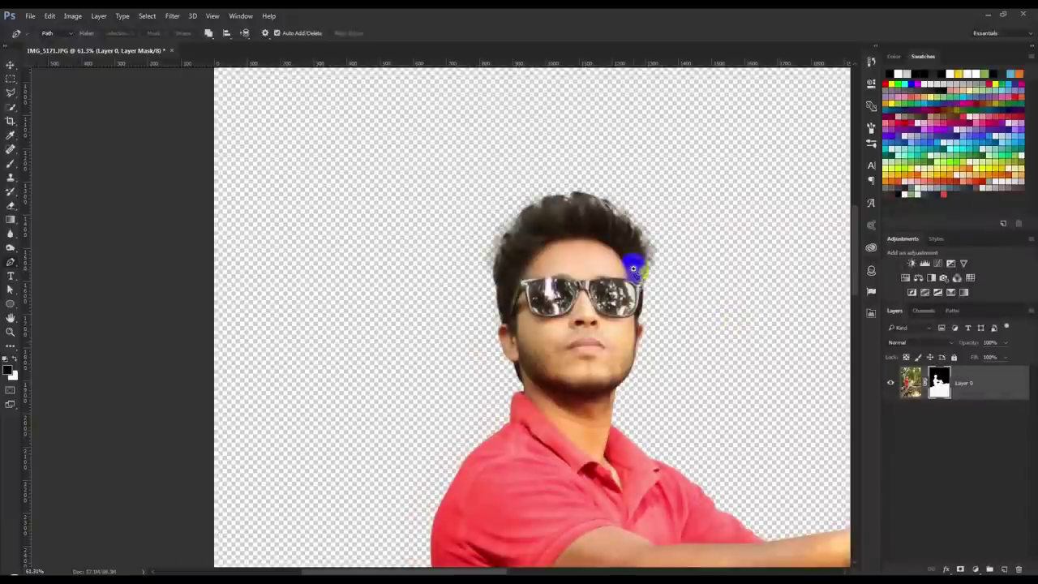
# Step: Fit the photo in view, target the layer's image, and launch the Camera Raw Filter
pyautogui.press('z')
pyautogui.keyDown('alt'); pyautogui.click(633, 272); pyautogui.keyUp('alt')
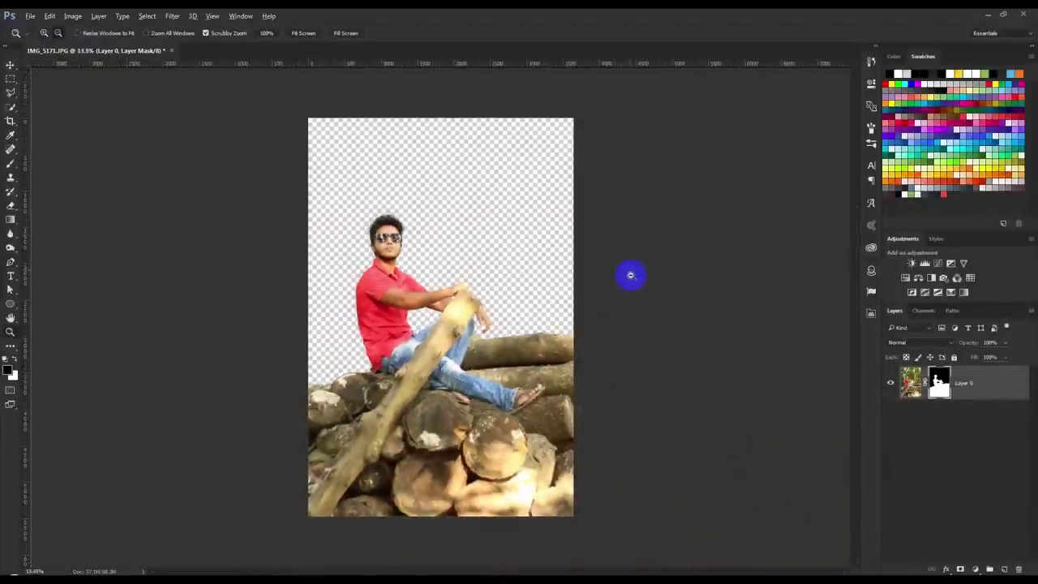
pyautogui.click(631, 276)
pyautogui.press('v')
pyautogui.click(995, 392)
pyautogui.click(172, 16)
pyautogui.click(191, 91)
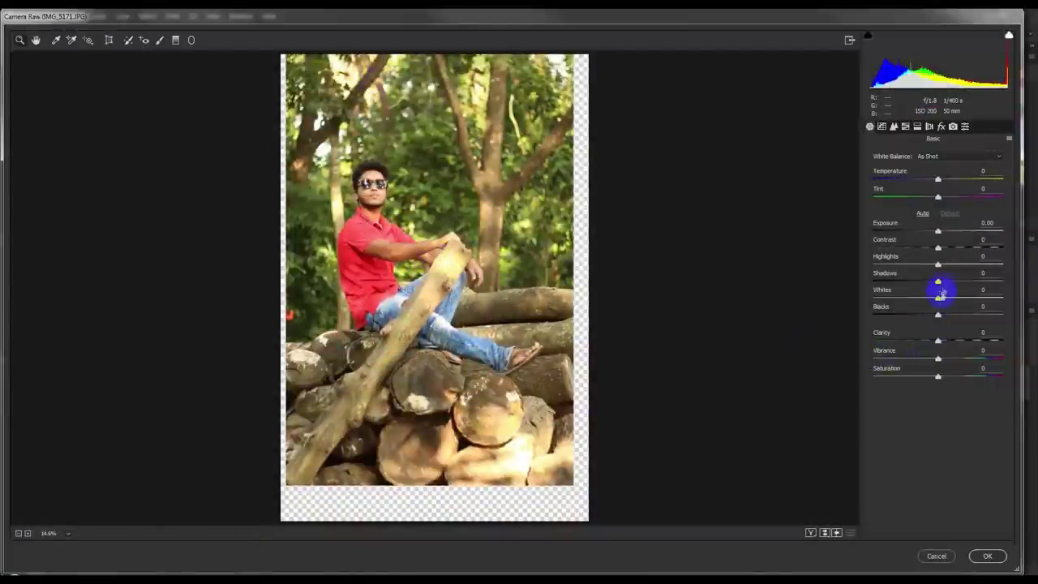
# Step: Set Highlights -100, Shadows +57, Contrast +22, lower Vibrance and apply
pyautogui.moveTo(939, 268); pyautogui.dragTo(852, 271)
pyautogui.moveTo(944, 286); pyautogui.dragTo(988, 285)
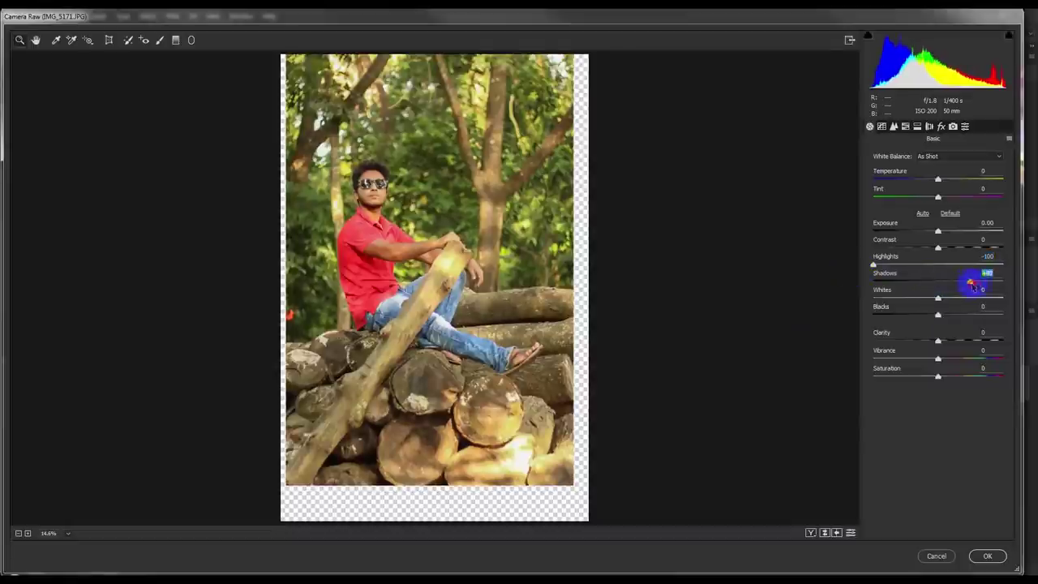
pyautogui.moveTo(988, 285); pyautogui.dragTo(977, 288)
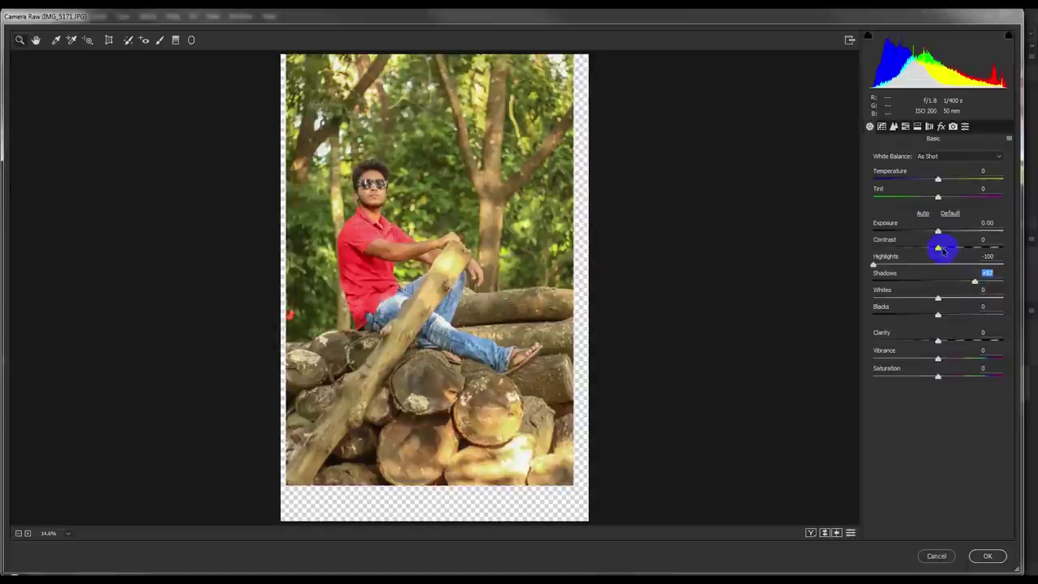
pyautogui.moveTo(939, 249); pyautogui.dragTo(951, 258)
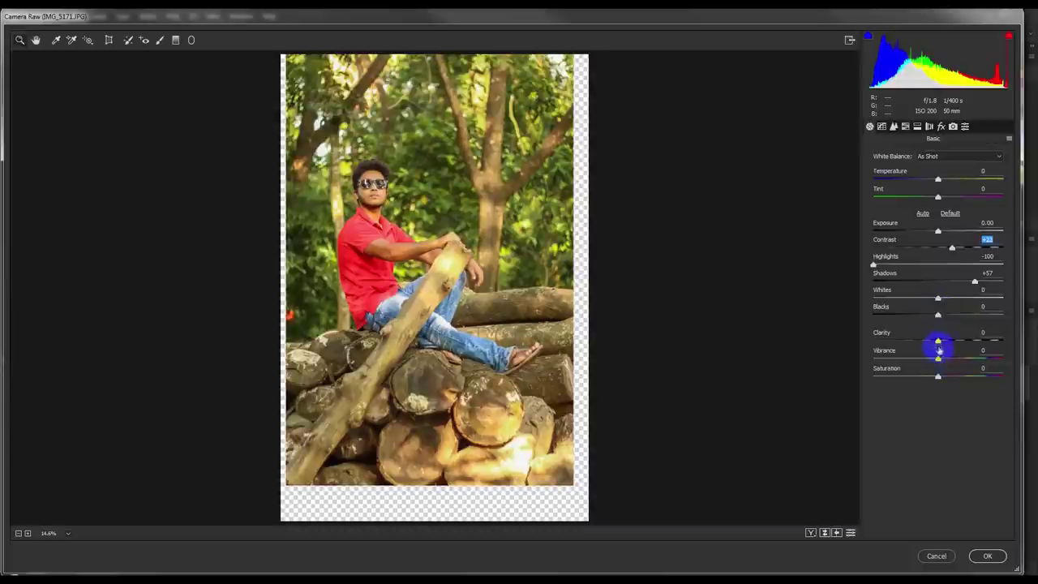
pyautogui.moveTo(926, 362); pyautogui.dragTo(919, 366)
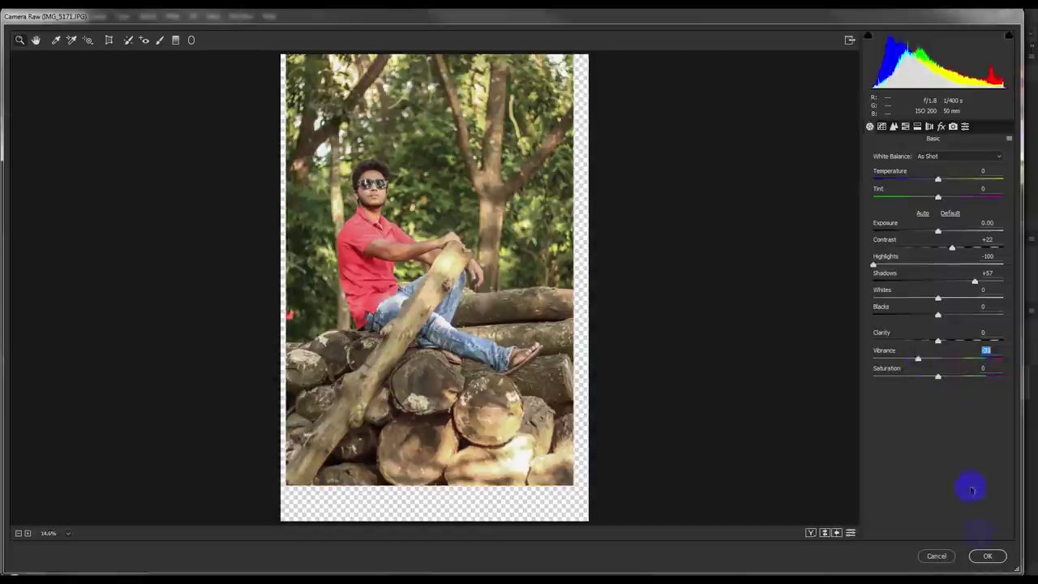
pyautogui.click(986, 557)
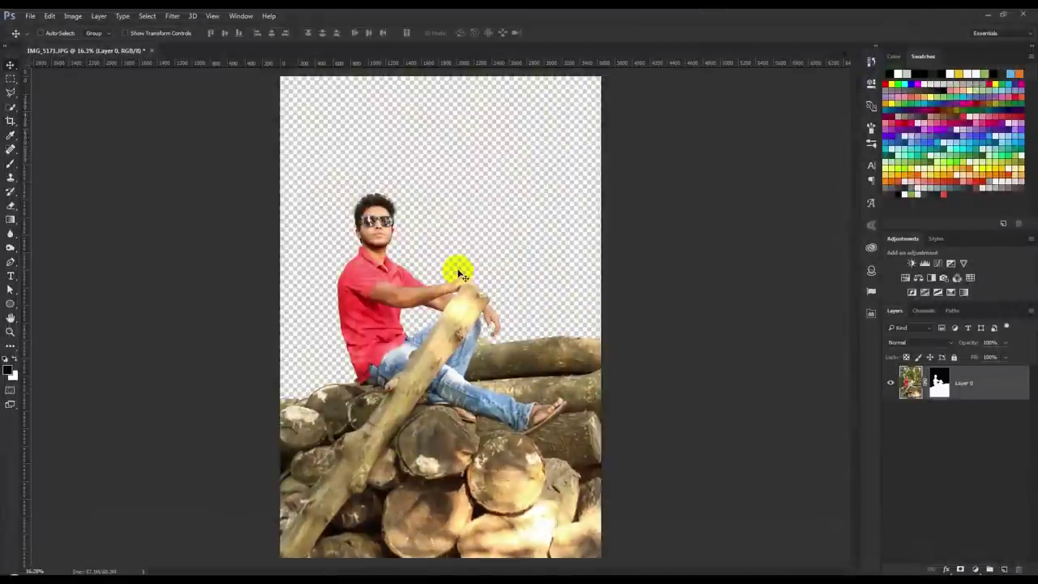
# Step: Place the early-morning mist photo and scale it up over the area above the logs
pyautogui.scroll(-1, 513, 219)
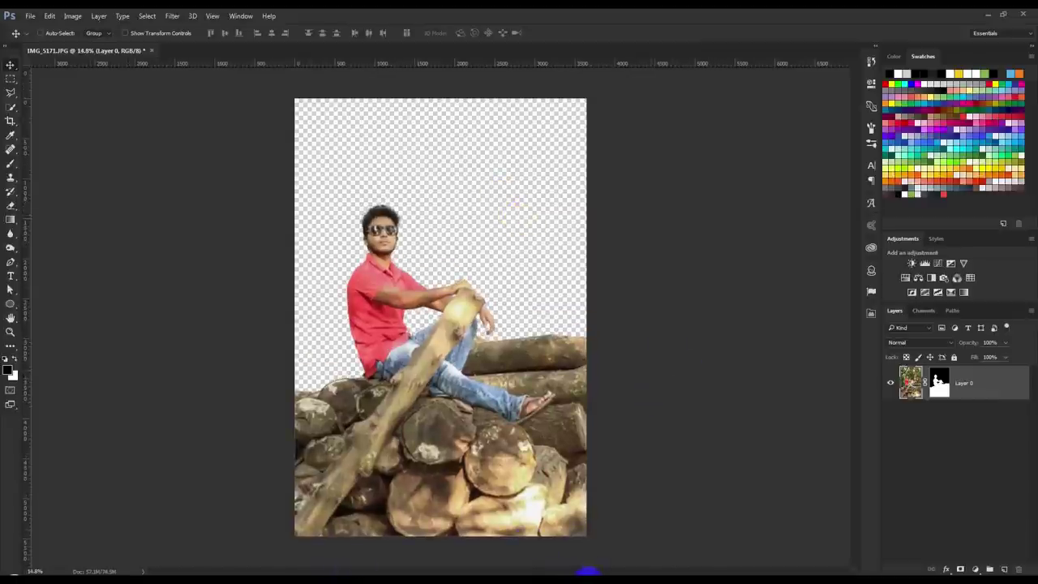
pyautogui.scroll(1, 441, 317)
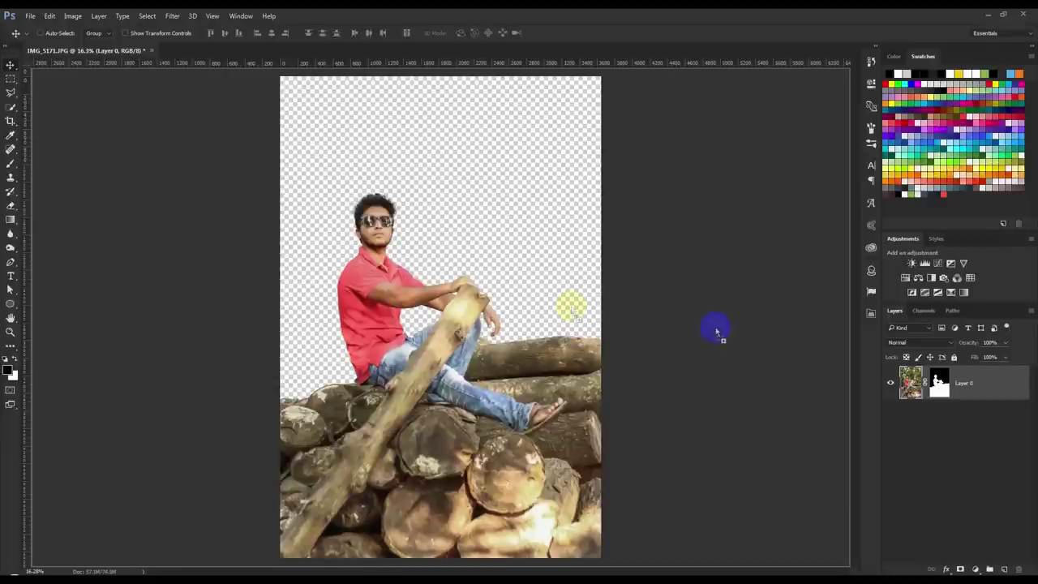
pyautogui.moveTo(716, 332); pyautogui.dragTo(549, 297)
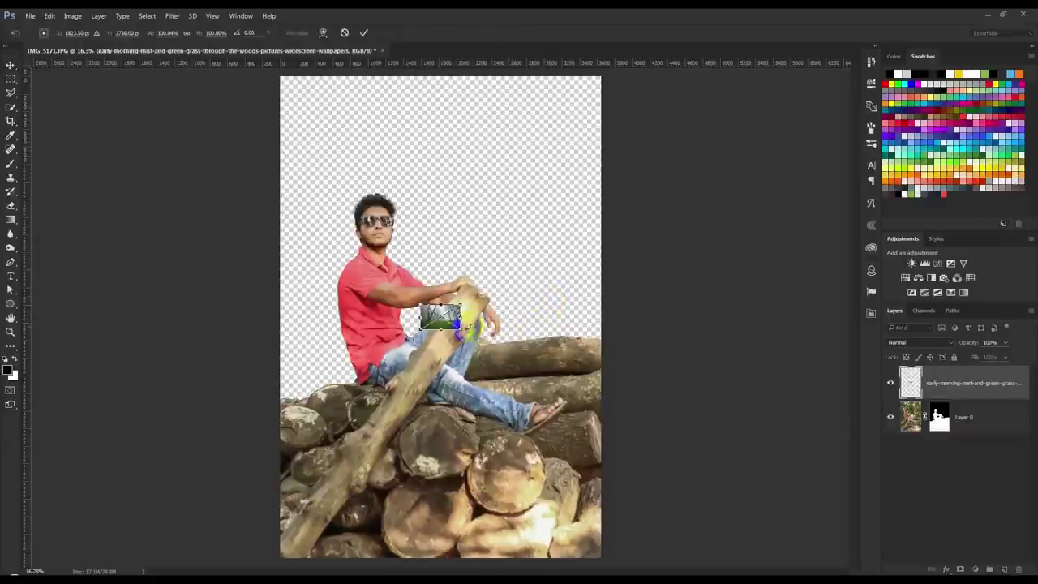
pyautogui.moveTo(477, 348)
pyautogui.mouseDown()
pyautogui.moveTo(596, 430)
pyautogui.moveTo(594, 418)
pyautogui.mouseUp()
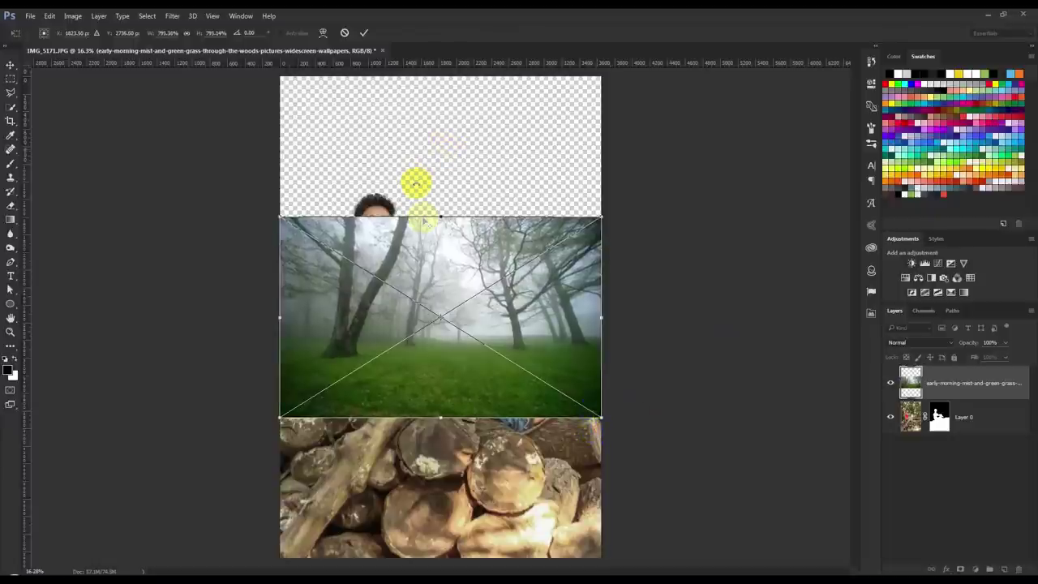
pyautogui.moveTo(440, 218)
pyautogui.mouseDown()
pyautogui.moveTo(442, 130)
pyautogui.moveTo(486, 173)
pyautogui.mouseUp()
pyautogui.moveTo(598, 172)
pyautogui.mouseDown()
pyautogui.moveTo(612, 126)
pyautogui.moveTo(593, 114)
pyautogui.mouseUp()
pyautogui.click(365, 33)
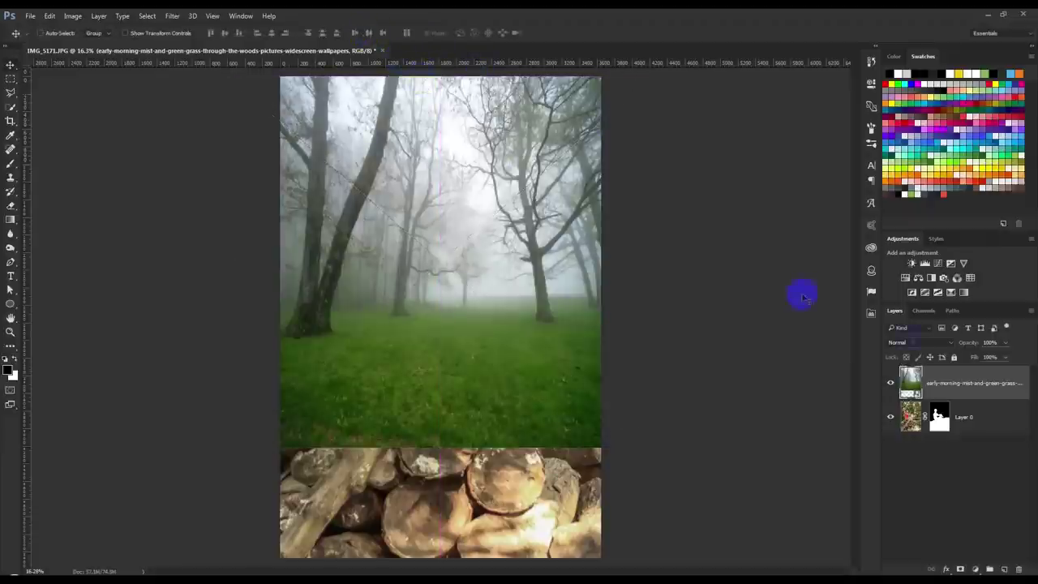
# Step: Move the forest layer below Layer 0 and enlarge it to fill the canvas
pyautogui.moveTo(949, 381); pyautogui.dragTo(955, 435)
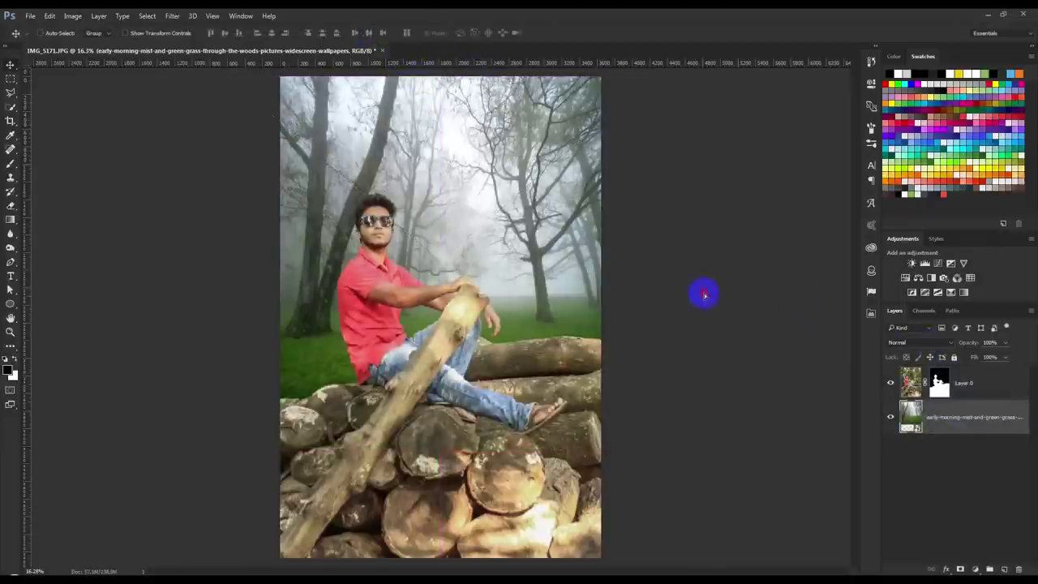
pyautogui.moveTo(704, 295); pyautogui.dragTo(695, 319)
pyautogui.hotkey('ctrl', '-')
pyautogui.hotkey('ctrl', 't')
pyautogui.moveTo(600, 167); pyautogui.dragTo(644, 148)
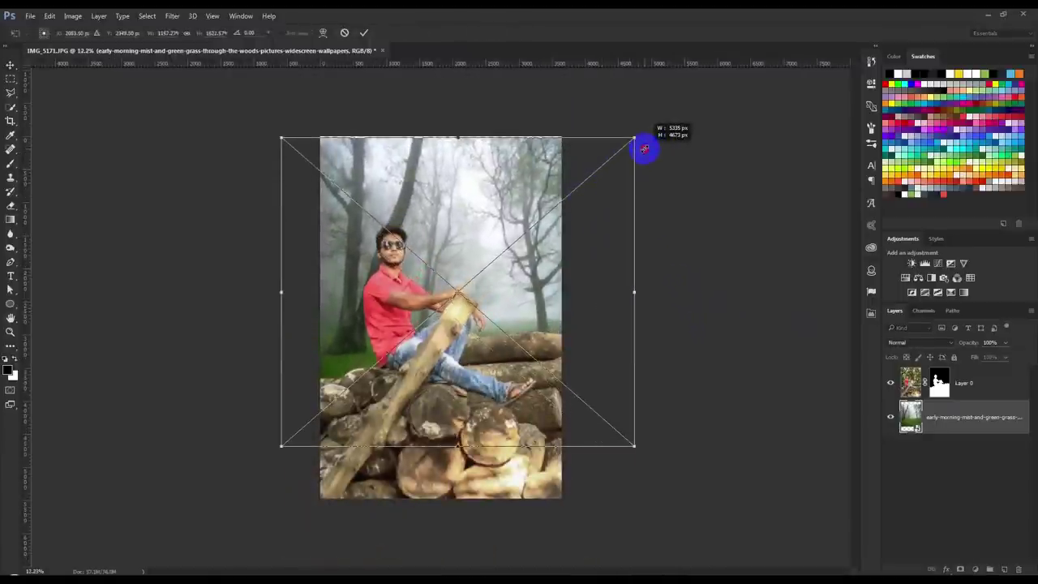
pyautogui.moveTo(571, 175); pyautogui.dragTo(555, 180)
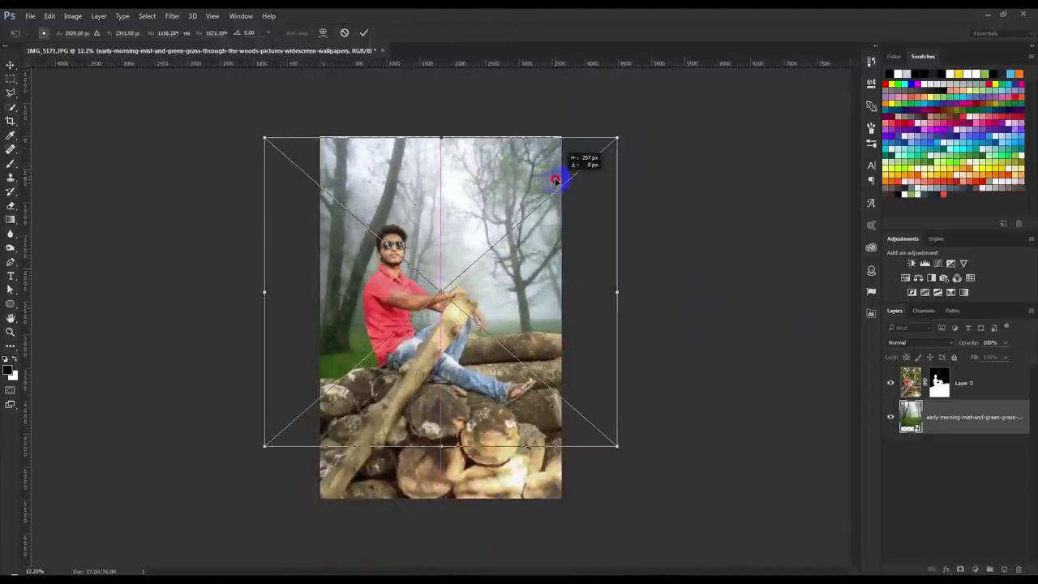
pyautogui.click(368, 32)
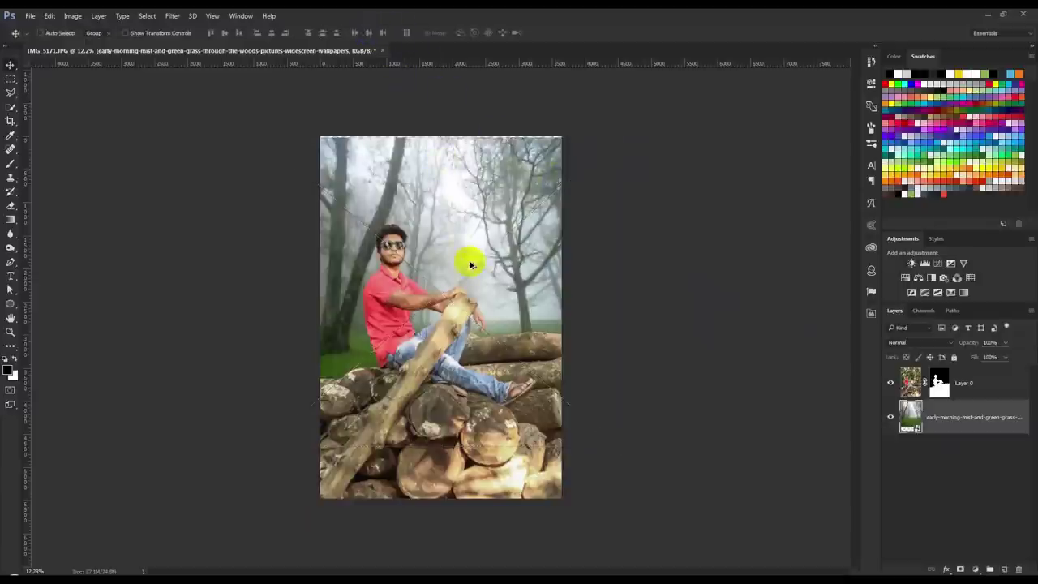
# Step: Rotate the man's Layer 0 about 6.84° and enlarge it to roughly 109%
pyautogui.keyDown('alt'); pyautogui.scroll(2, 525, 276); pyautogui.keyUp('alt')
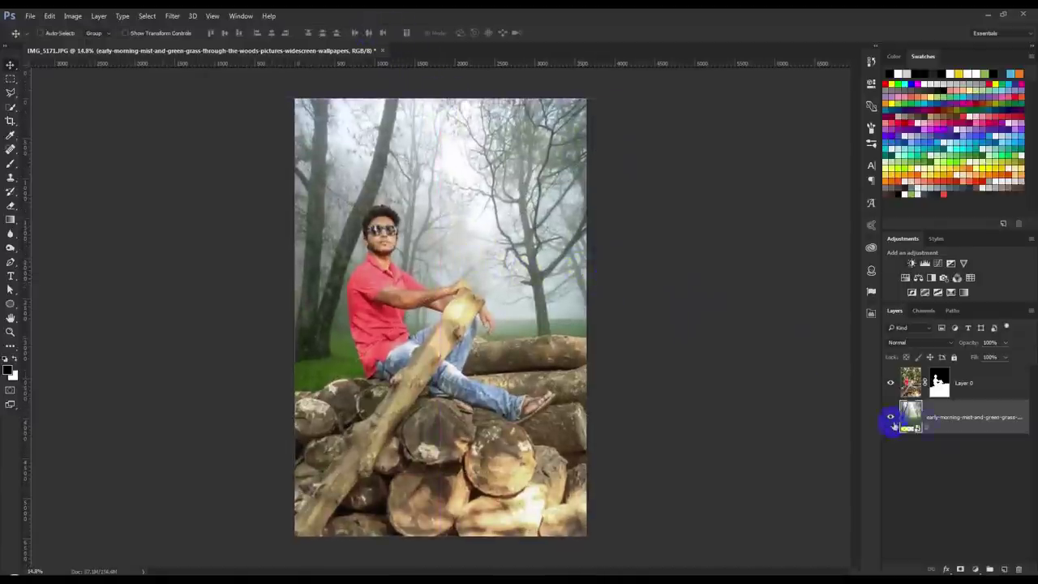
pyautogui.click(963, 393)
pyautogui.moveTo(737, 364); pyautogui.dragTo(737, 356)
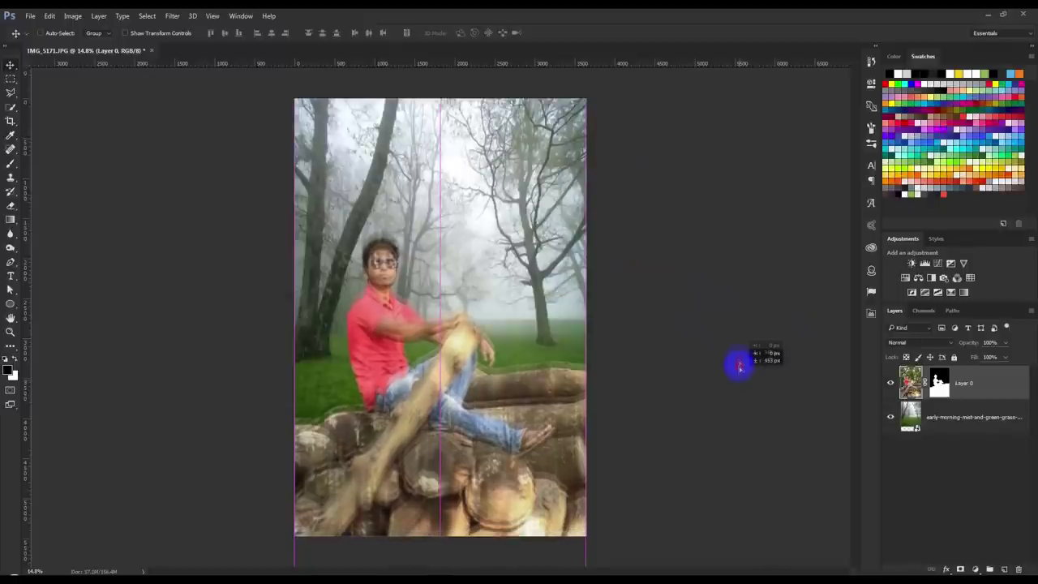
pyautogui.hotkey('ctrl', 't')
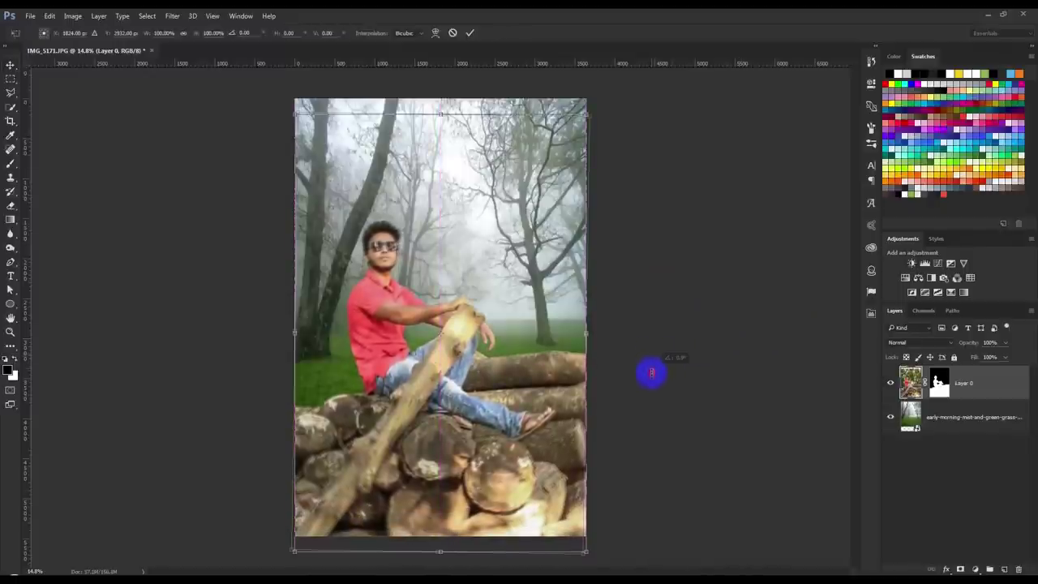
pyautogui.moveTo(651, 371); pyautogui.dragTo(635, 283)
pyautogui.moveTo(596, 121); pyautogui.dragTo(609, 102)
pyautogui.moveTo(622, 210); pyautogui.dragTo(586, 273)
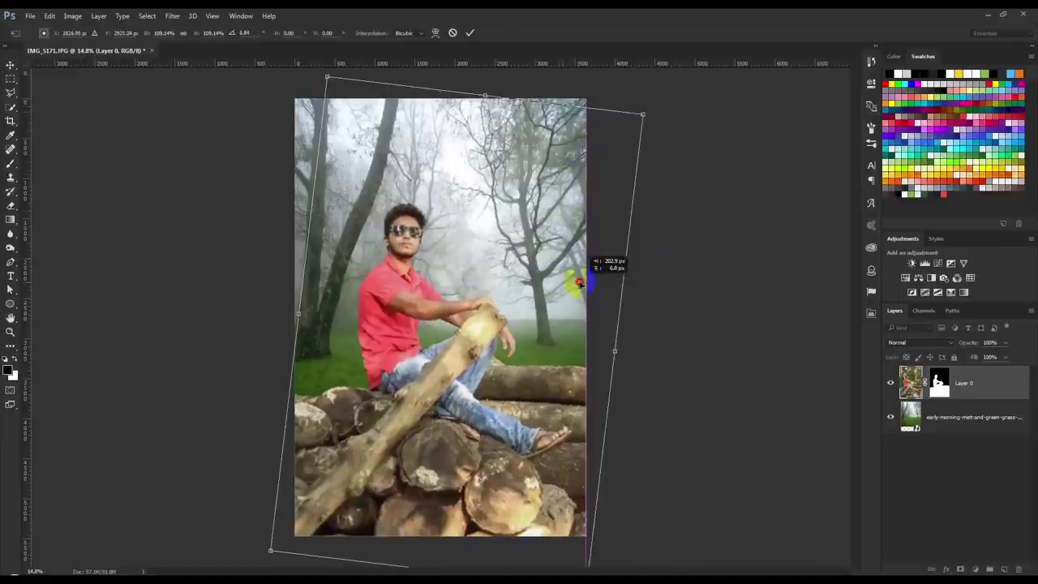
pyautogui.hotkey('ctrl', '-')
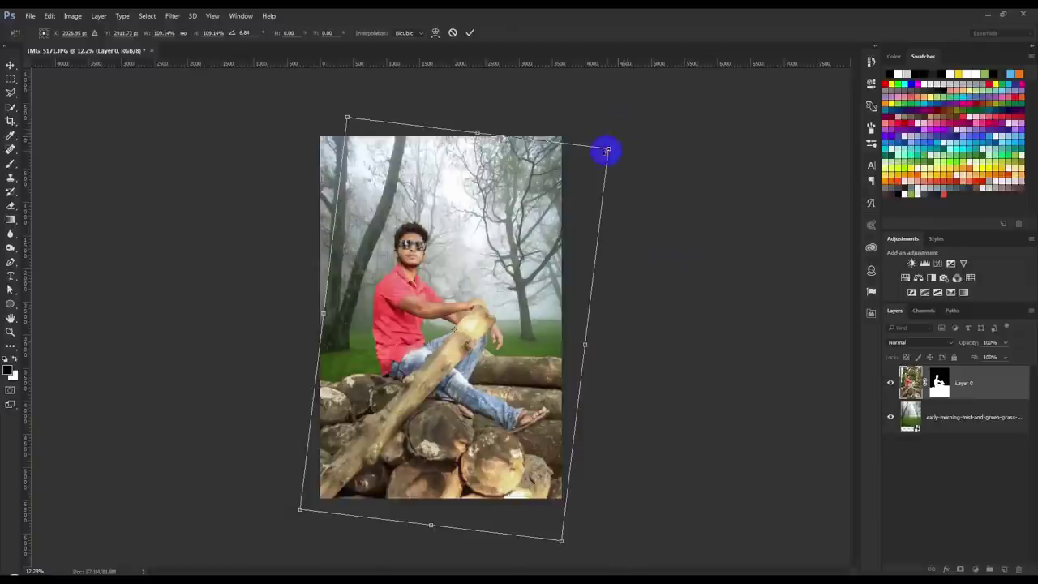
pyautogui.moveTo(607, 150); pyautogui.dragTo(644, 127)
pyautogui.moveTo(568, 157); pyautogui.dragTo(549, 169)
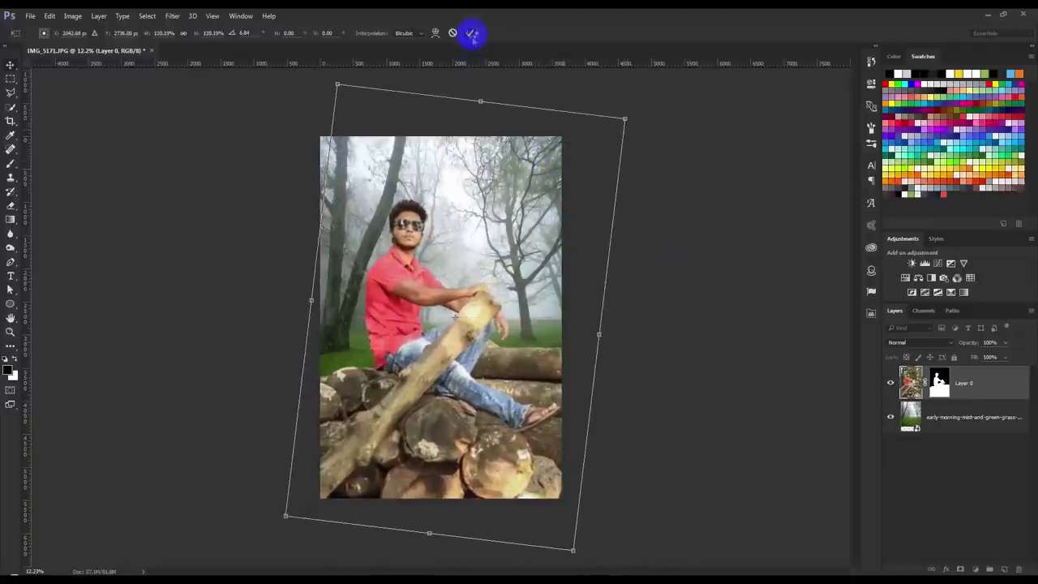
pyautogui.click(472, 33)
pyautogui.scroll(-2, 408, 331)
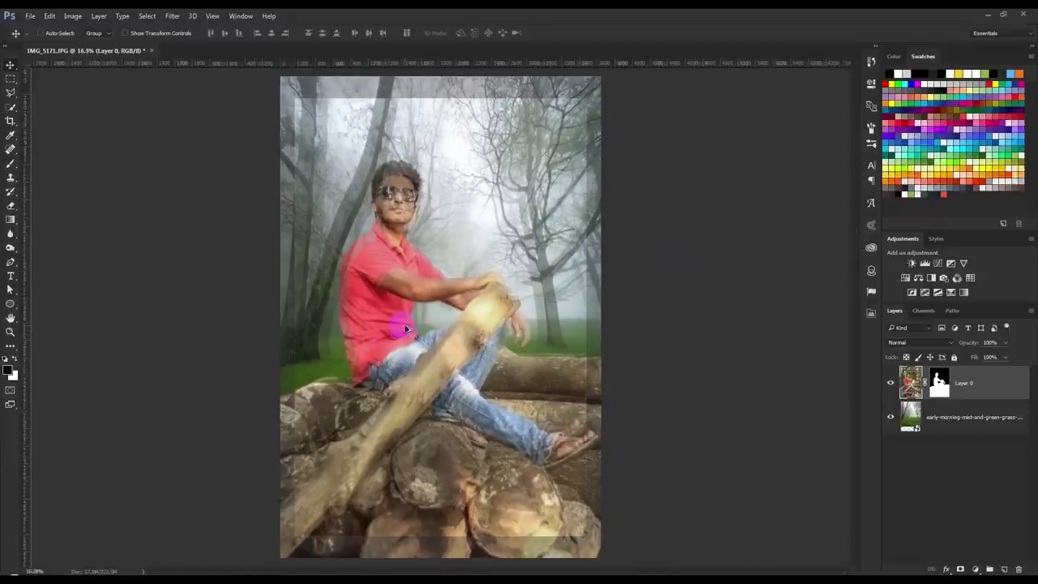
pyautogui.click(949, 423)
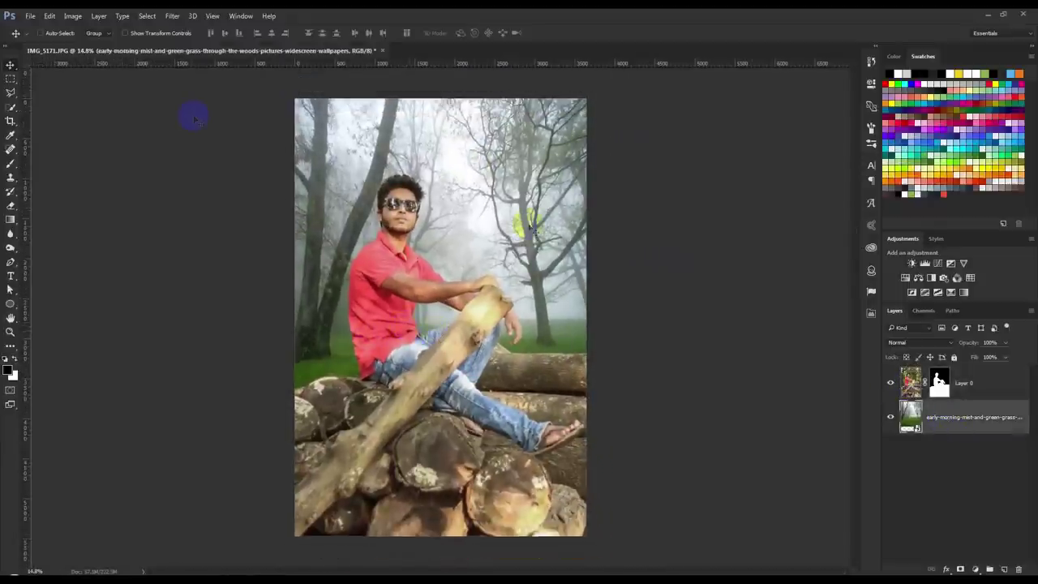
# Step: Widen the forest layer's bottom corners outward in perspective
pyautogui.click(175, 16)
pyautogui.moveTo(194, 135)
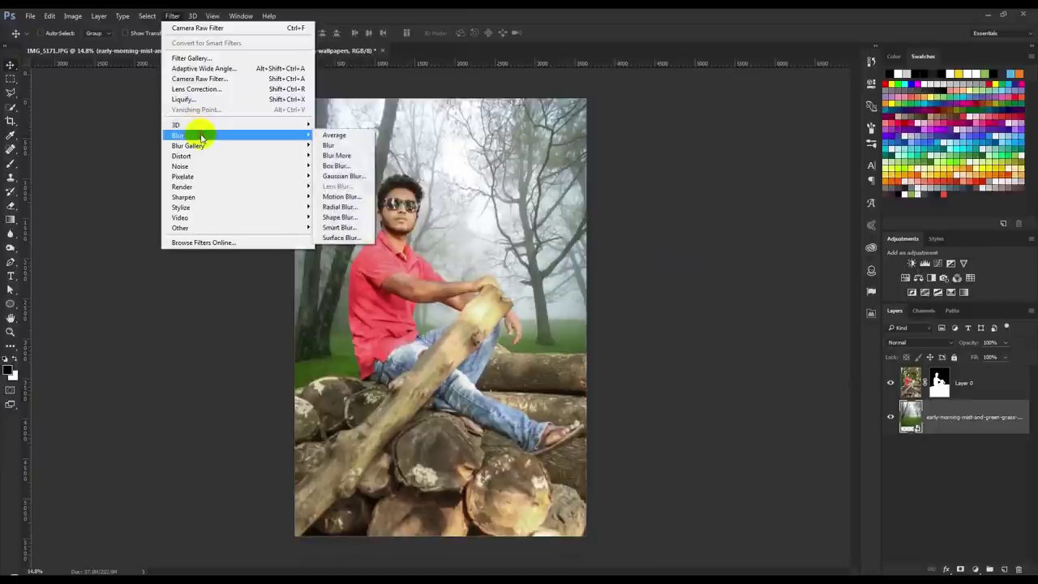
pyautogui.click(704, 274)
pyautogui.moveTo(586, 338); pyautogui.dragTo(589, 330)
pyautogui.hotkey('ctrl', 't')
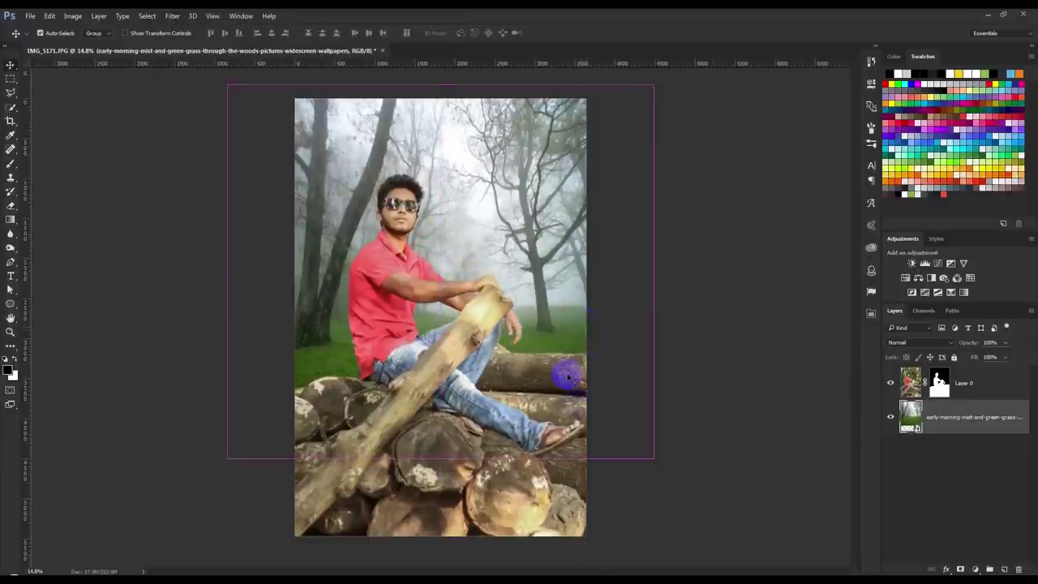
pyautogui.moveTo(654, 460); pyautogui.dragTo(686, 458)
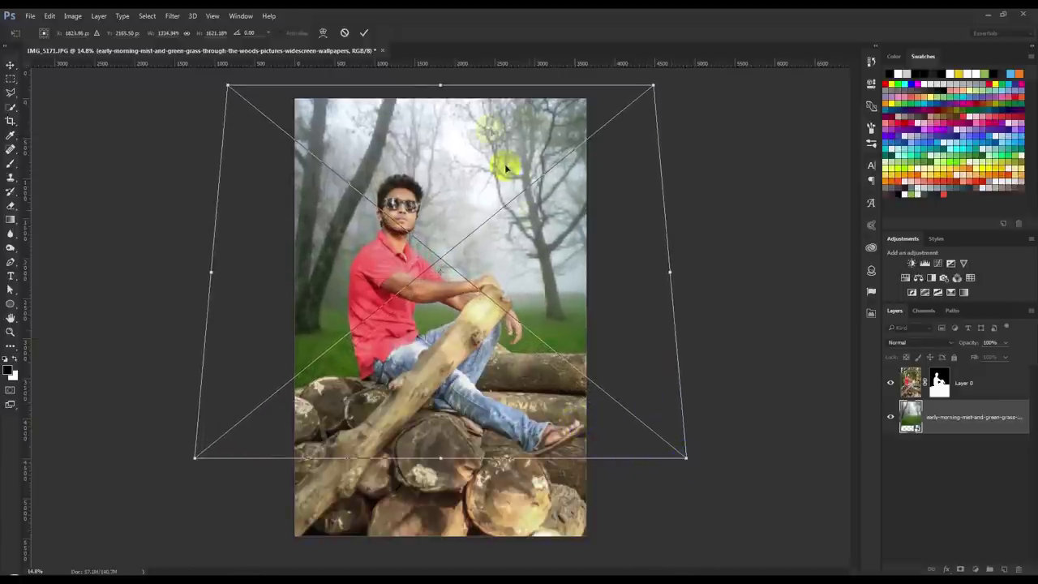
pyautogui.click(365, 34)
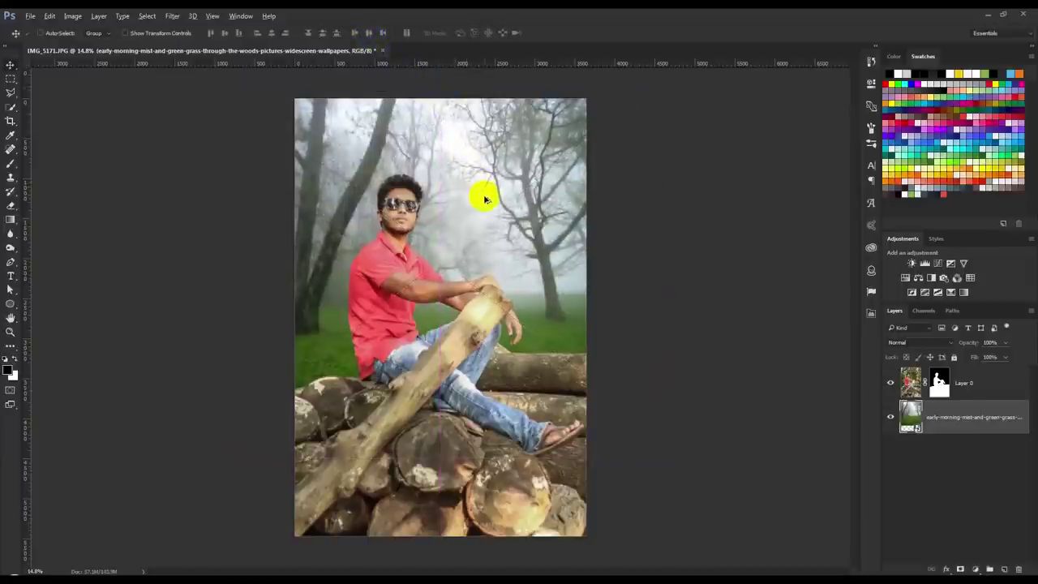
# Step: Blur the forest layer with a 22.2-pixel Gaussian Blur
pyautogui.scroll(1, 484, 198)
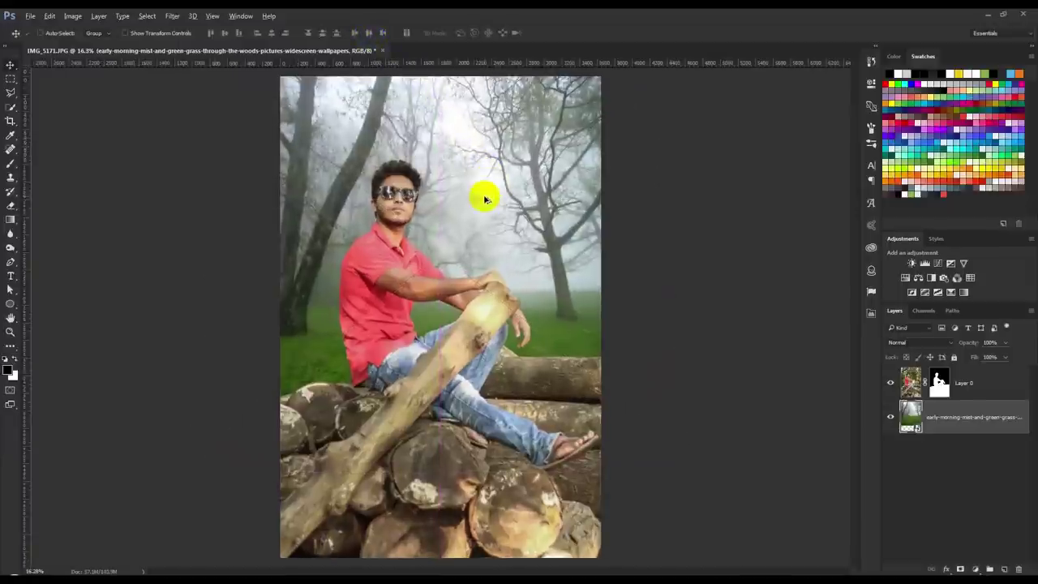
pyautogui.click(173, 16)
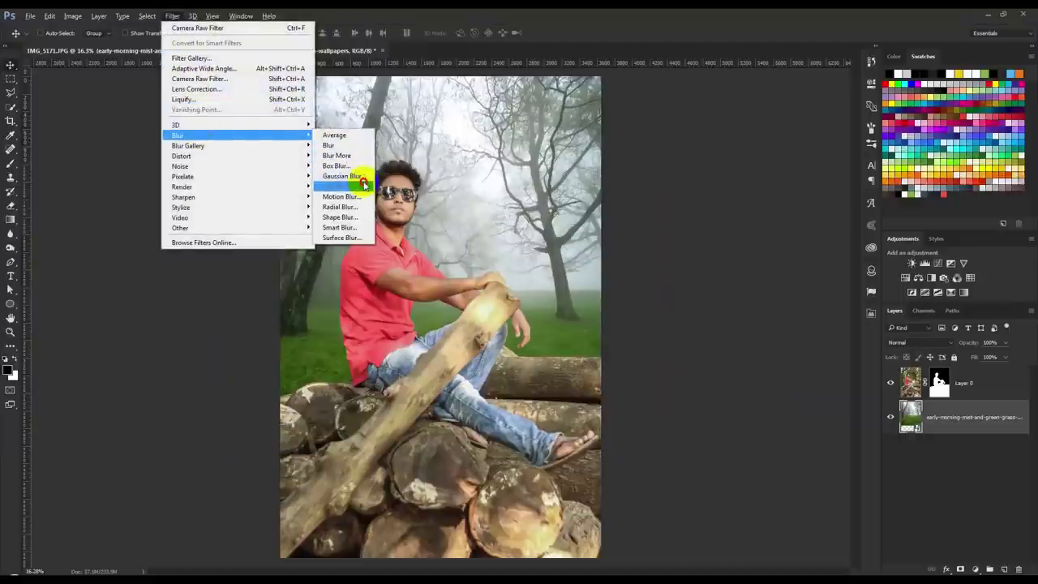
pyautogui.click(357, 175)
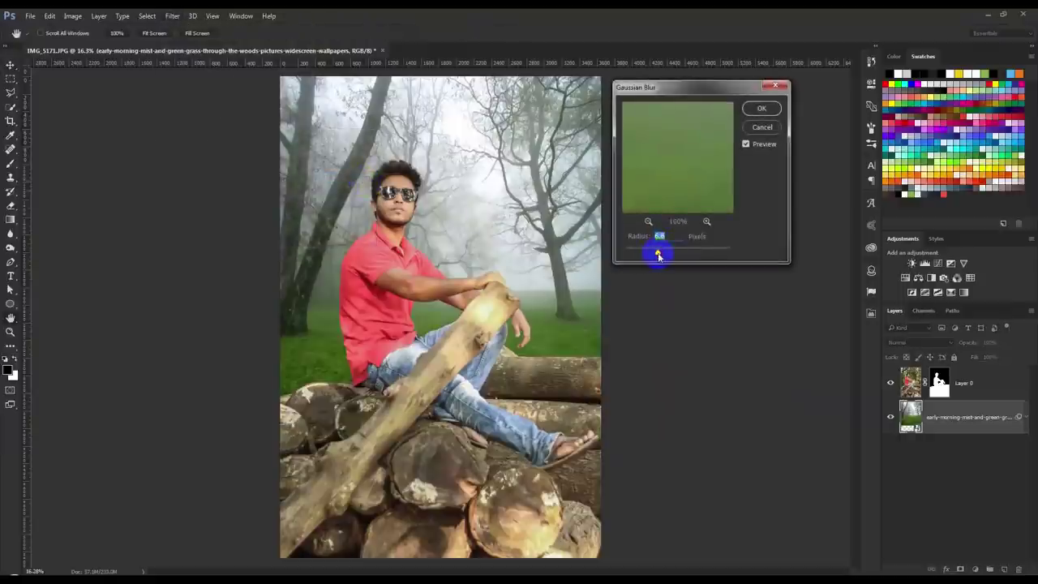
pyautogui.moveTo(662, 255); pyautogui.dragTo(672, 255)
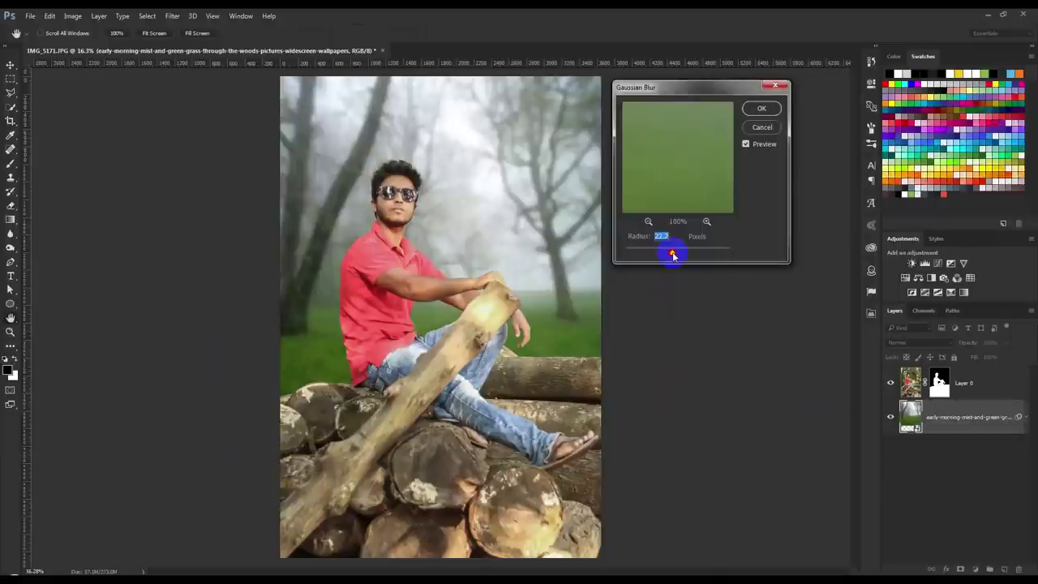
pyautogui.click(761, 108)
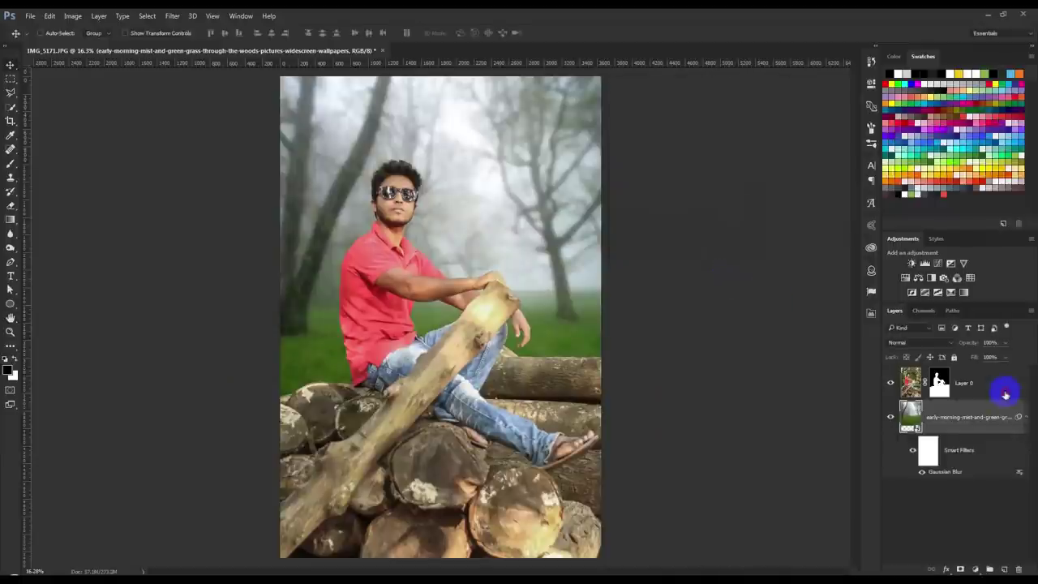
pyautogui.click(1004, 393)
pyautogui.click(1024, 416)
pyautogui.click(975, 570)
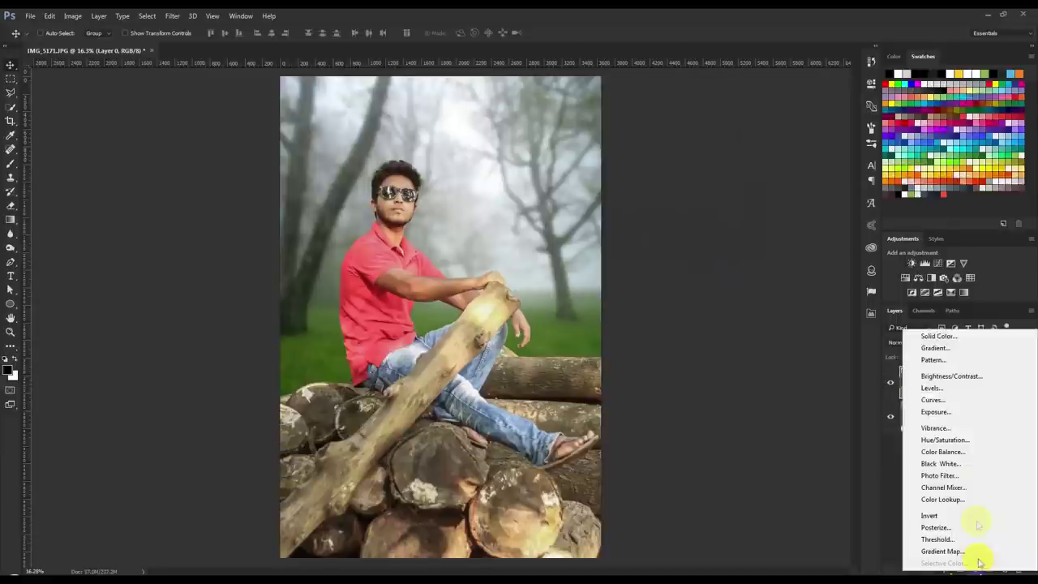
# Step: Add a Curves adjustment layer clipped to the man's layer
pyautogui.click(936, 400)
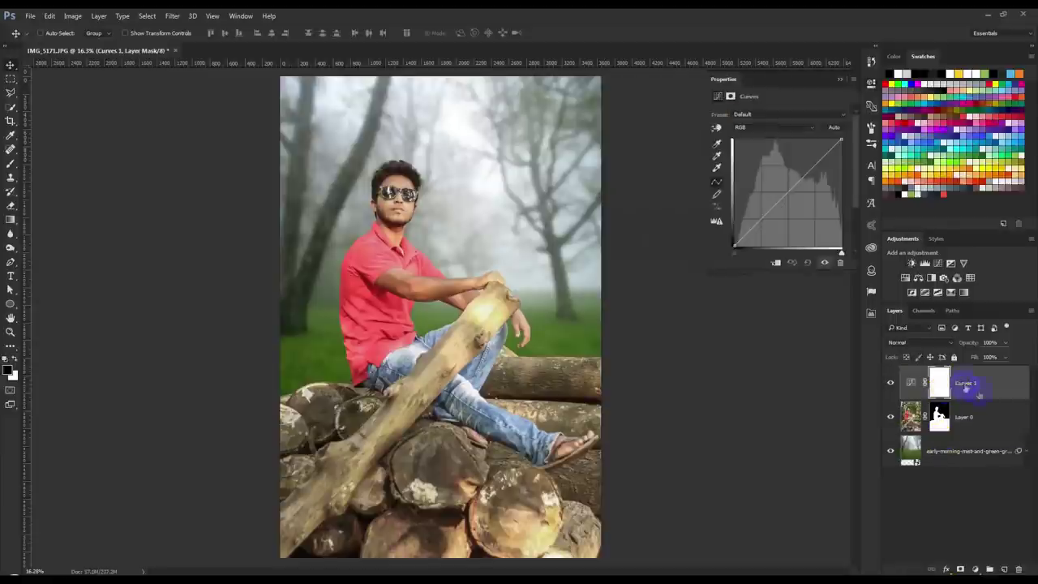
pyautogui.rightClick(993, 378)
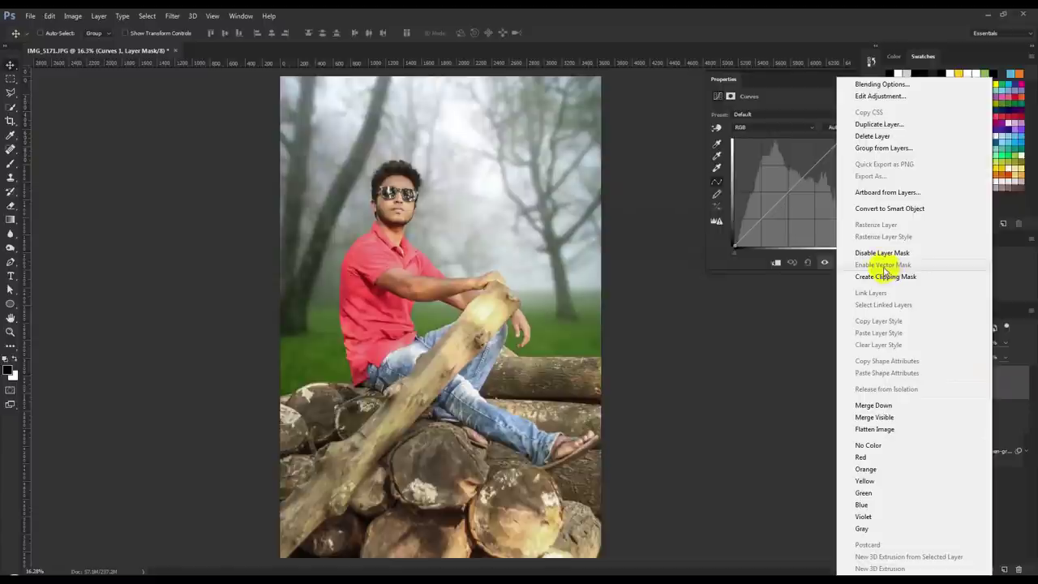
pyautogui.click(883, 276)
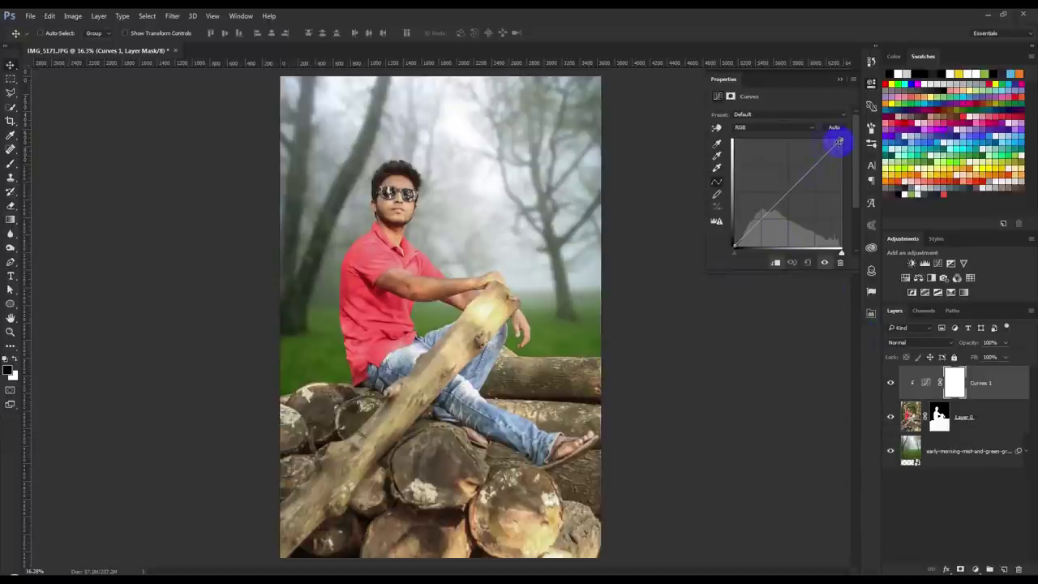
# Step: Lift the Green channel curve and remove the Blue channel curve point
pyautogui.click(765, 127)
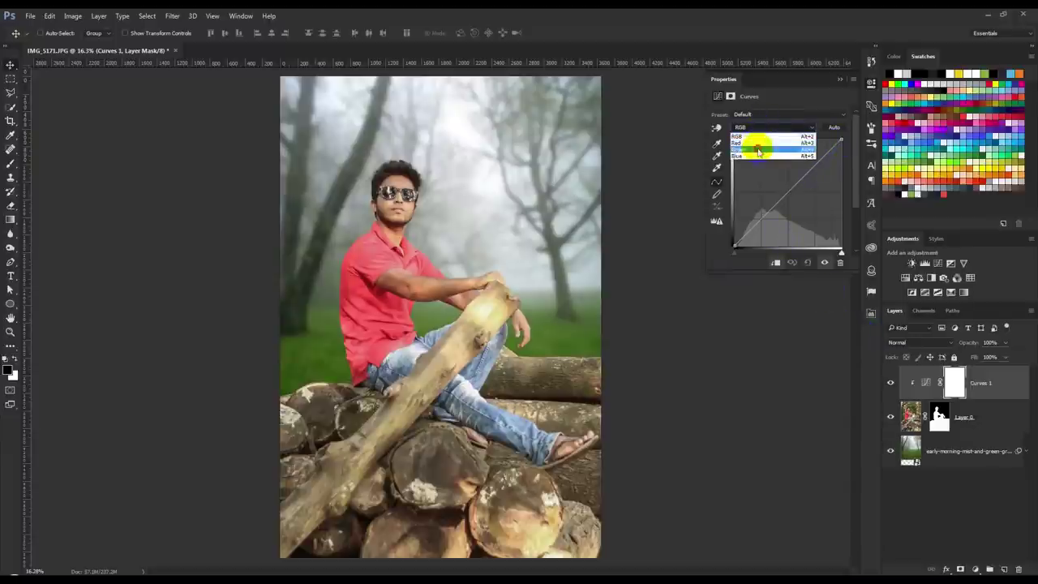
pyautogui.click(757, 151)
pyautogui.moveTo(793, 183); pyautogui.dragTo(787, 183)
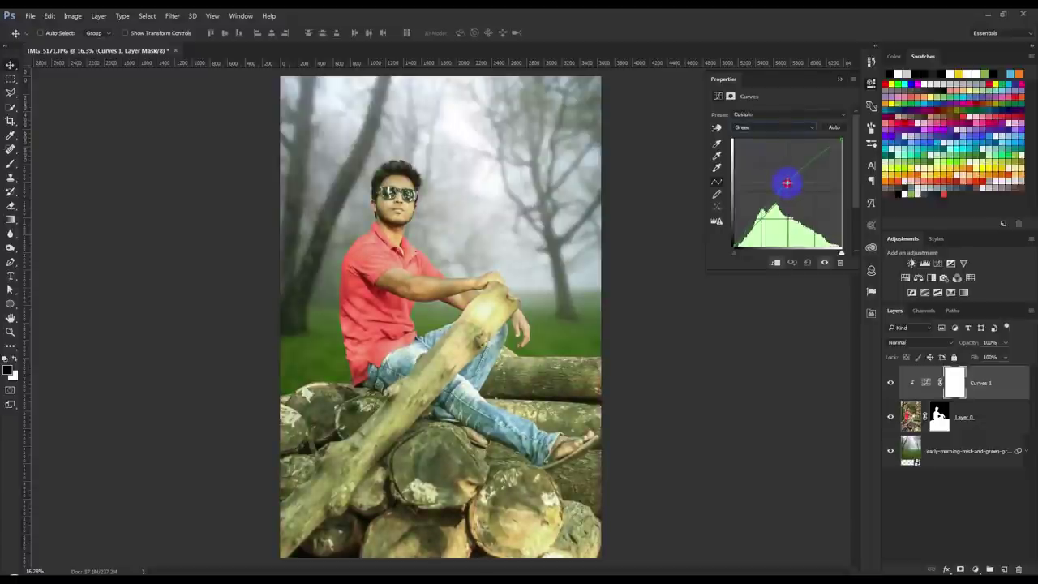
pyautogui.moveTo(789, 182); pyautogui.dragTo(785, 134)
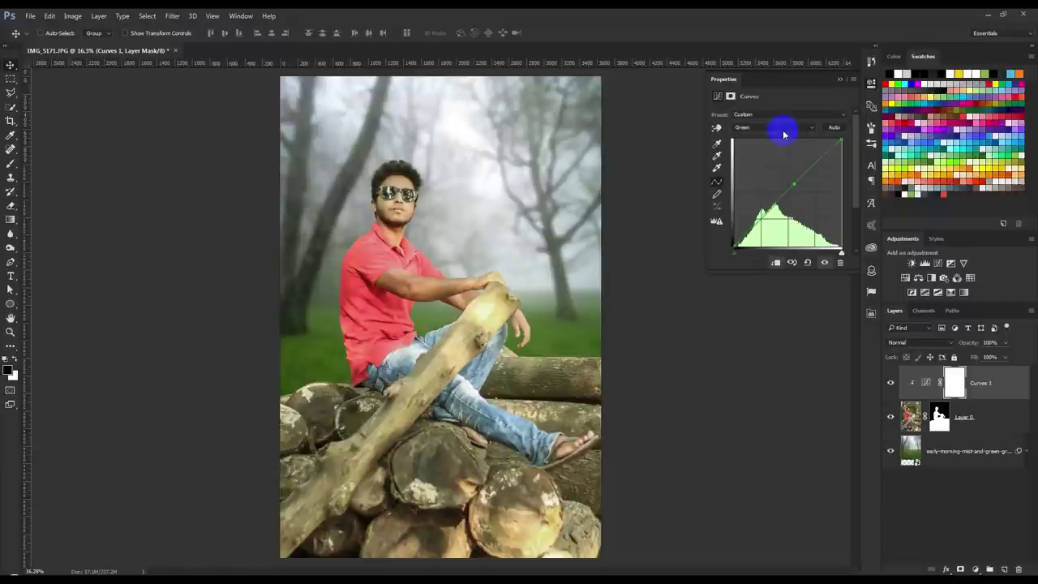
pyautogui.click(783, 134)
pyautogui.click(783, 156)
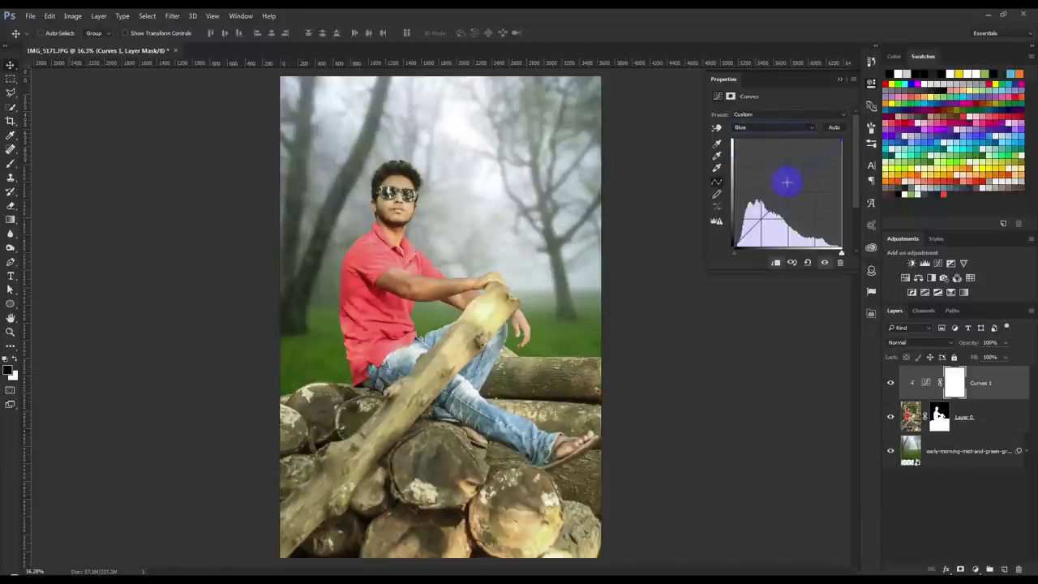
pyautogui.moveTo(790, 188); pyautogui.dragTo(787, 186)
pyautogui.moveTo(786, 185)
pyautogui.mouseDown()
pyautogui.moveTo(843, 141)
pyautogui.moveTo(839, 128)
pyautogui.mouseUp()
pyautogui.click(976, 568)
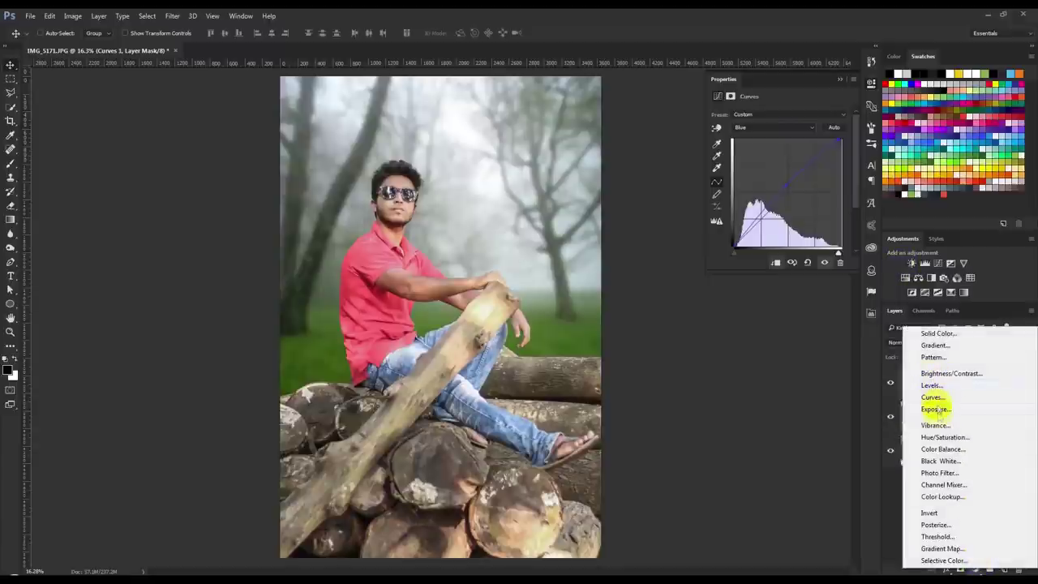
# Step: Add a clipped Color Balance layer with midtones +4 red, +14 green, −7 yellow
pyautogui.click(940, 448)
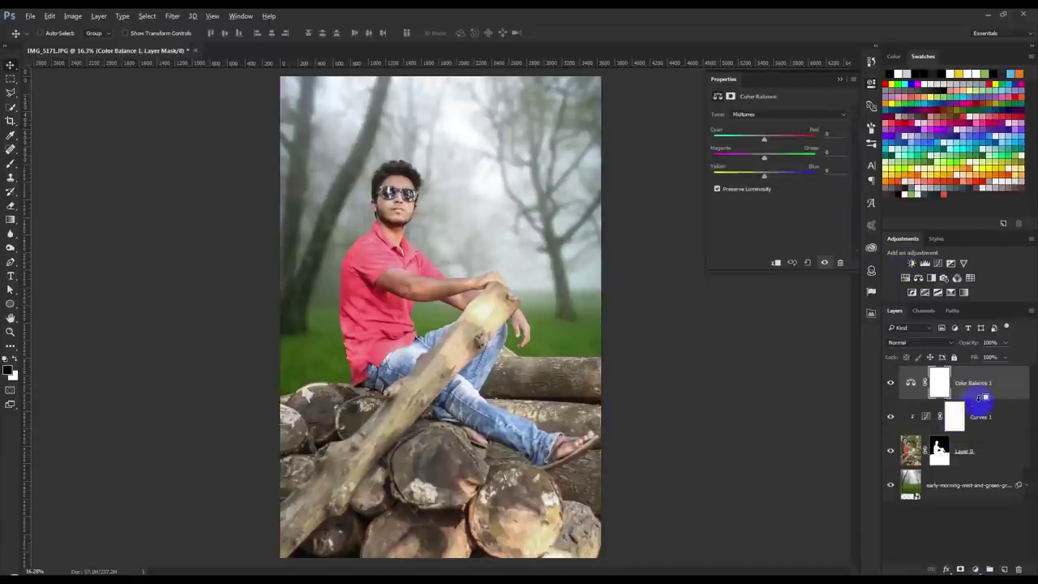
pyautogui.moveTo(763, 179); pyautogui.dragTo(774, 180)
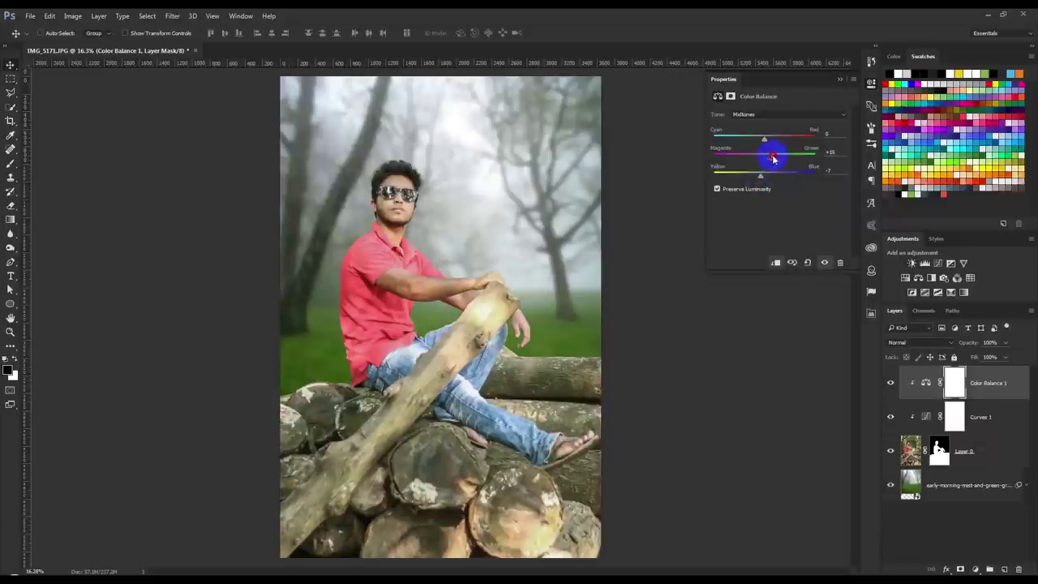
pyautogui.moveTo(764, 139); pyautogui.dragTo(758, 141)
pyautogui.click(840, 78)
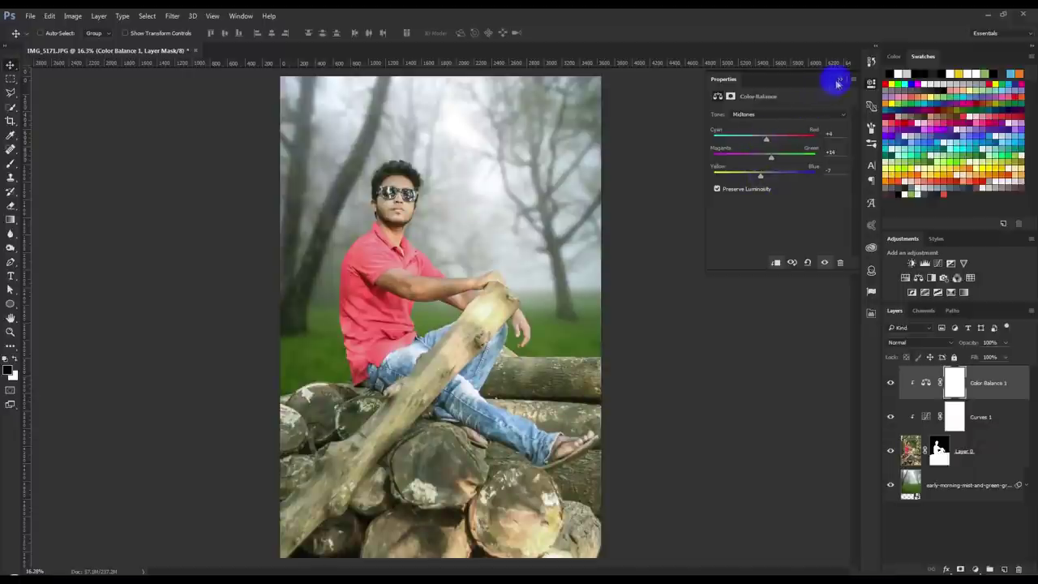
pyautogui.click(962, 483)
pyautogui.scroll(-5, 649, 375)
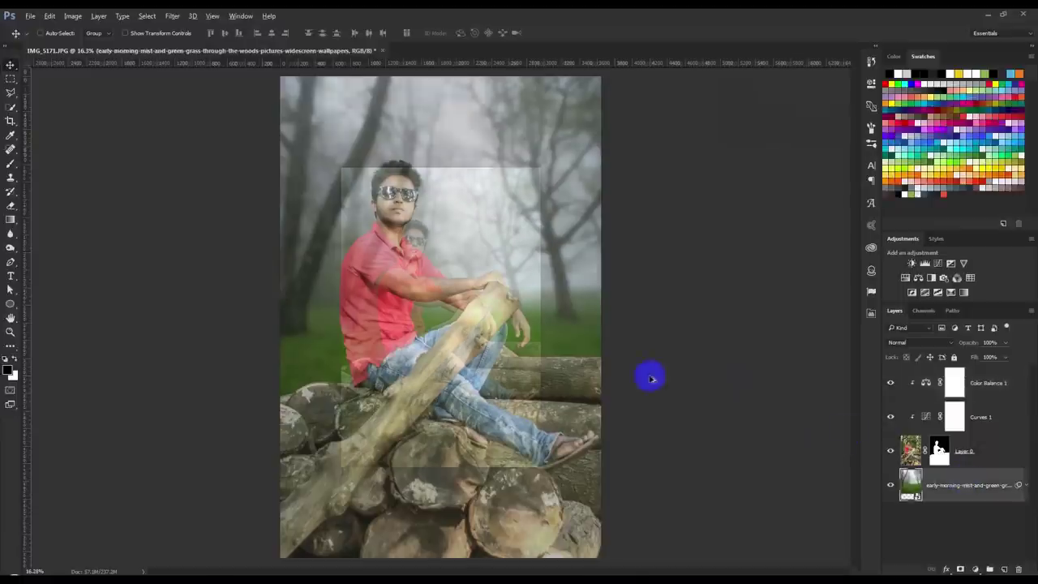
# Step: Stretch the forest background's corners in perspective, shift it down, and commit
pyautogui.hotkey('ctrl', 't')
pyautogui.moveTo(508, 419)
pyautogui.mouseDown()
pyautogui.moveTo(559, 360)
pyautogui.moveTo(570, 361)
pyautogui.moveTo(551, 360)
pyautogui.mouseUp()
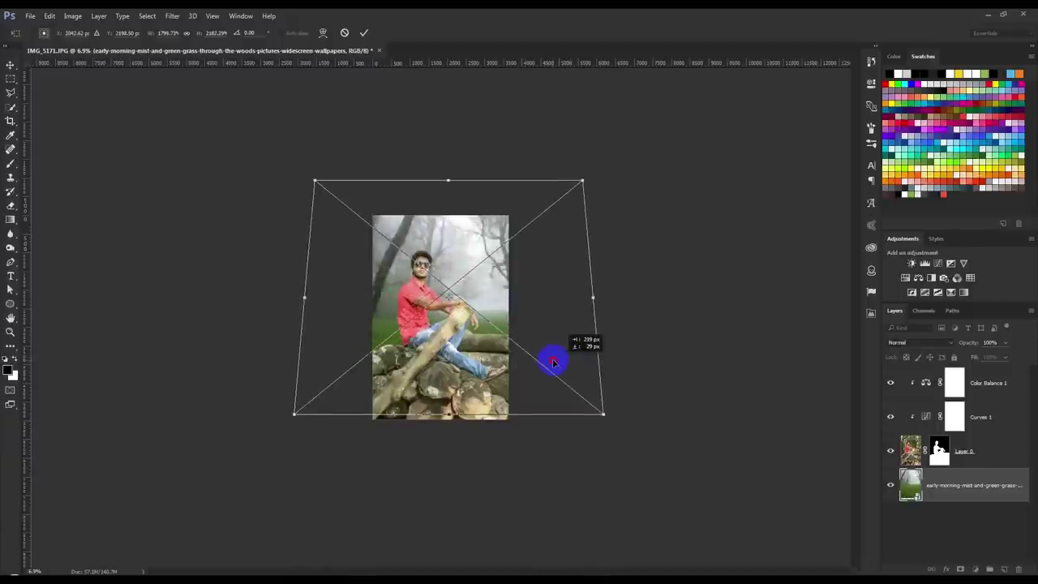
pyautogui.moveTo(578, 300); pyautogui.dragTo(572, 299)
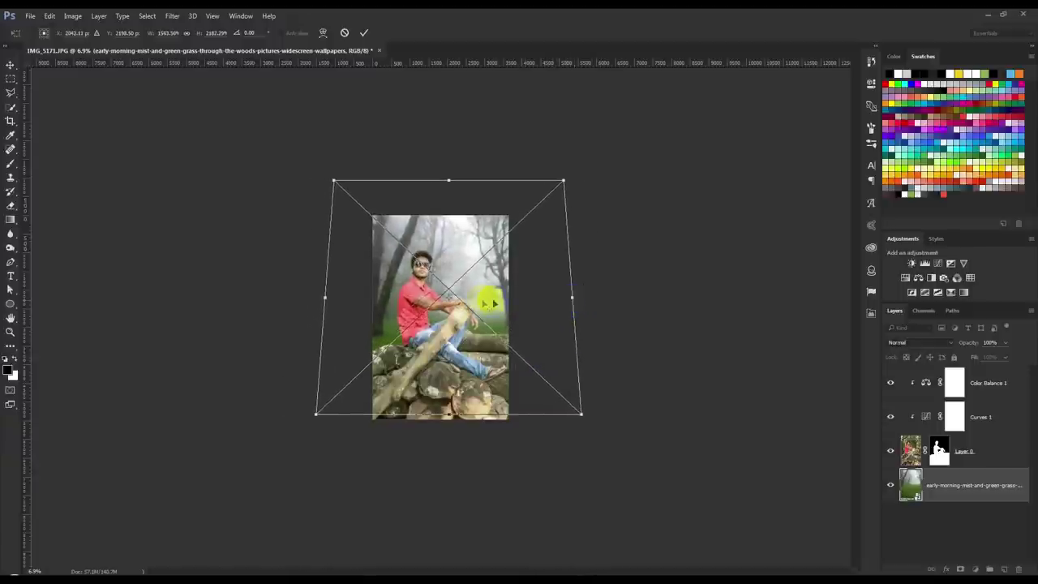
pyautogui.scroll(3, 494, 296)
pyautogui.moveTo(496, 304); pyautogui.dragTo(504, 333)
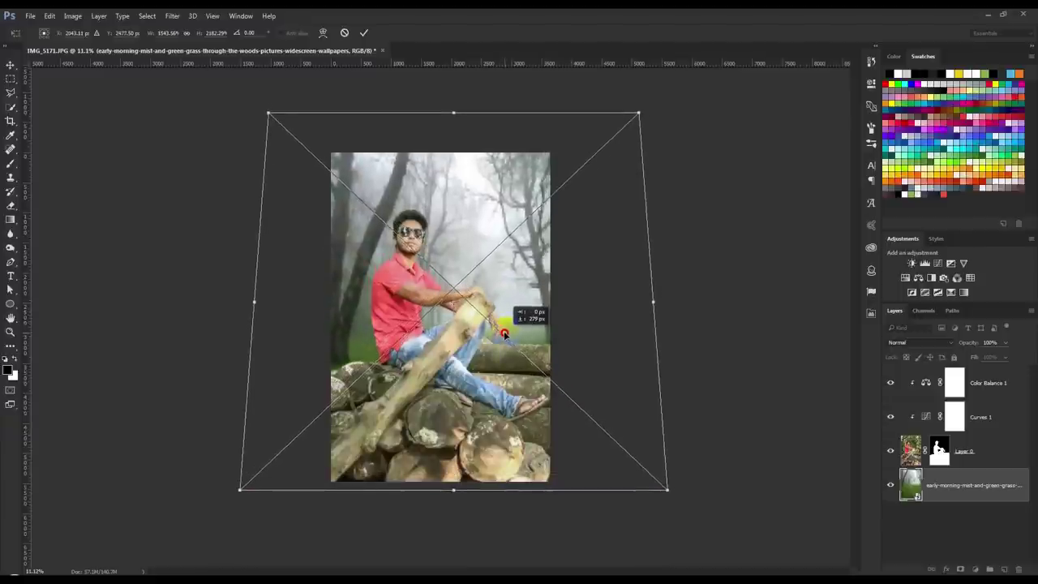
pyautogui.moveTo(467, 227); pyautogui.dragTo(459, 253)
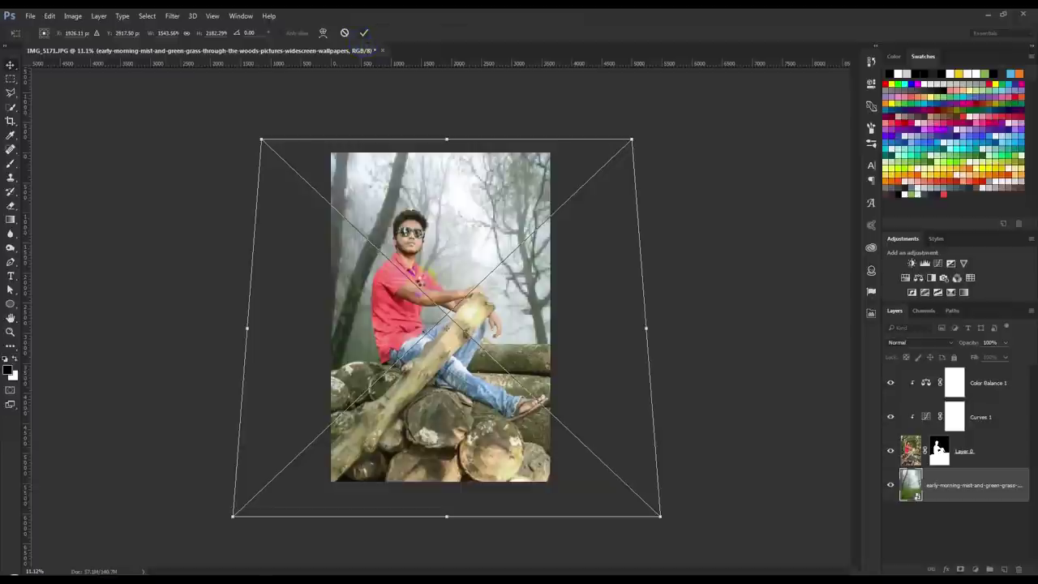
pyautogui.press('Return')
pyautogui.scroll(3, 425, 287)
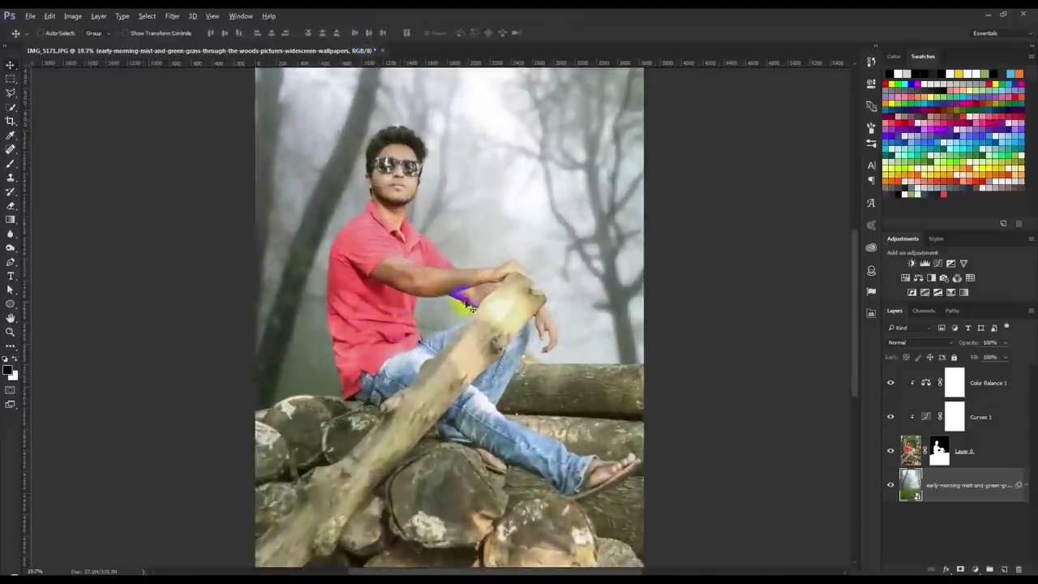
# Step: Paint on Layer 0's mask with a small soft brush to hide the green hair fringe
pyautogui.scroll(2, 383, 109)
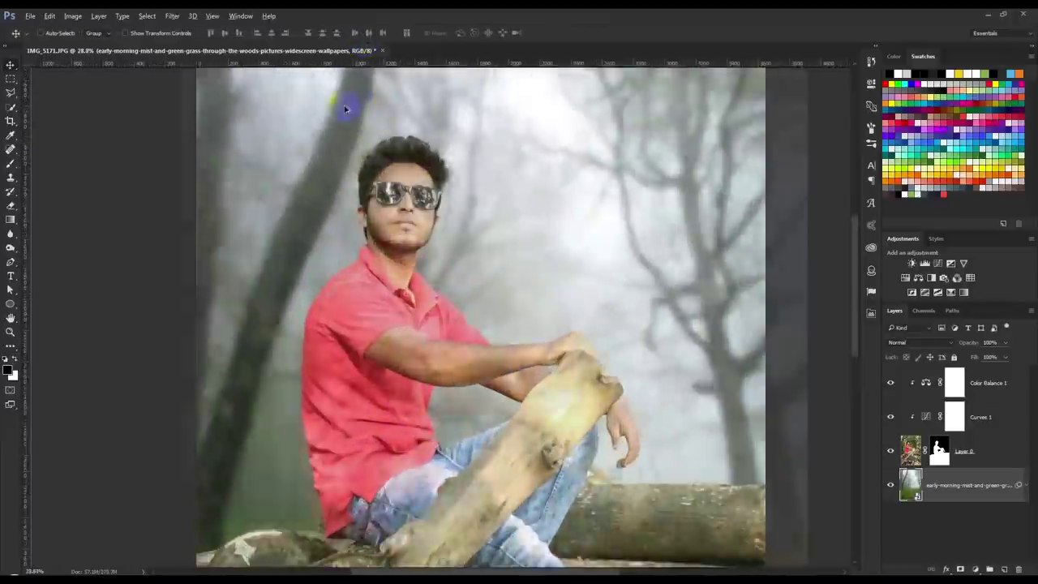
pyautogui.scroll(3, 405, 159)
pyautogui.scroll(2, 406, 160)
pyautogui.click(938, 451)
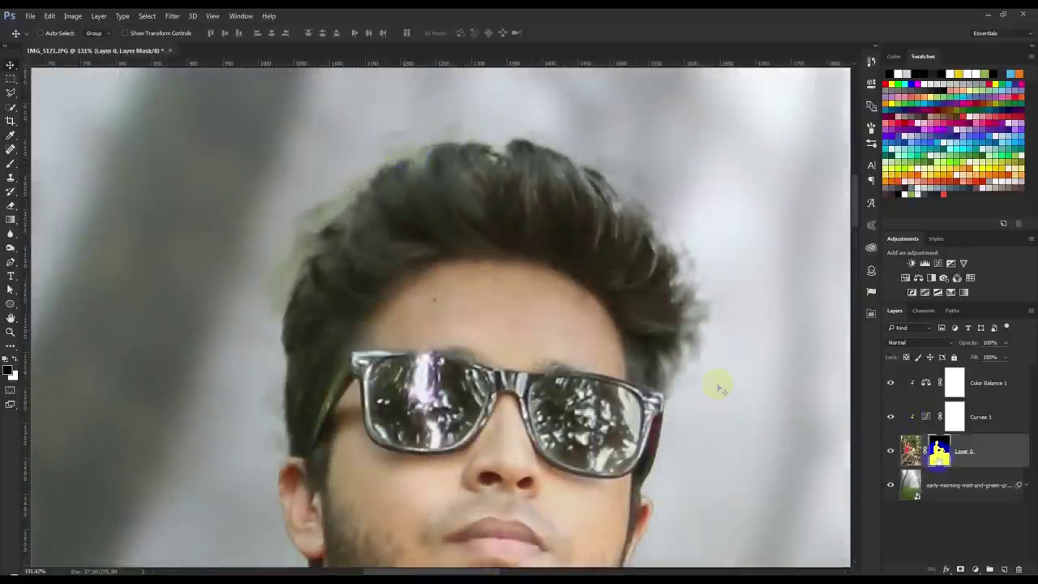
pyautogui.click(11, 163)
pyautogui.rightClick(274, 178)
pyautogui.moveTo(323, 205); pyautogui.dragTo(354, 194)
pyautogui.click(378, 104)
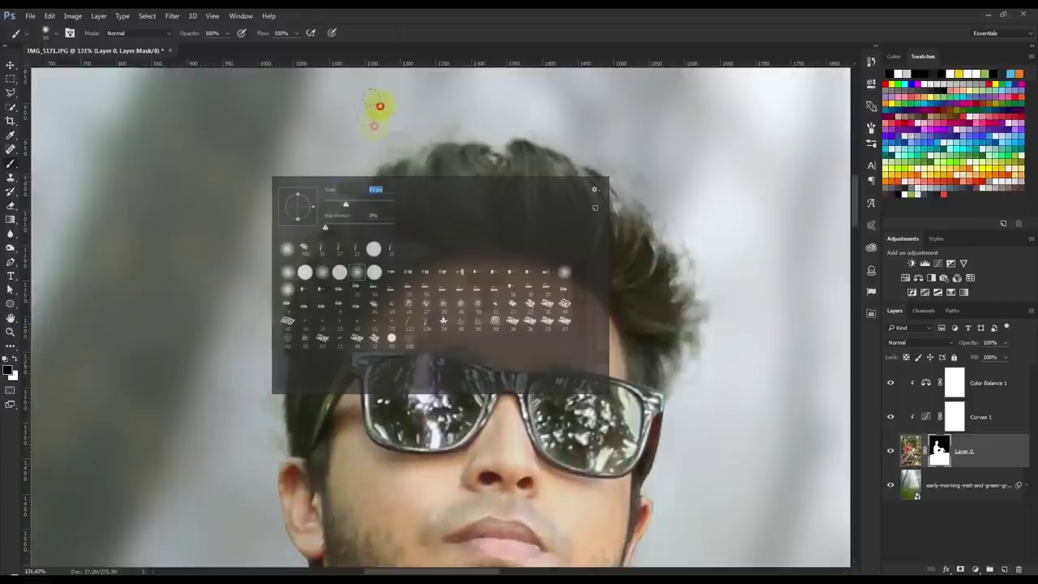
pyautogui.moveTo(341, 190)
pyautogui.mouseDown()
pyautogui.moveTo(295, 220)
pyautogui.moveTo(254, 301)
pyautogui.moveTo(255, 406)
pyautogui.moveTo(267, 436)
pyautogui.moveTo(251, 296)
pyautogui.mouseUp()
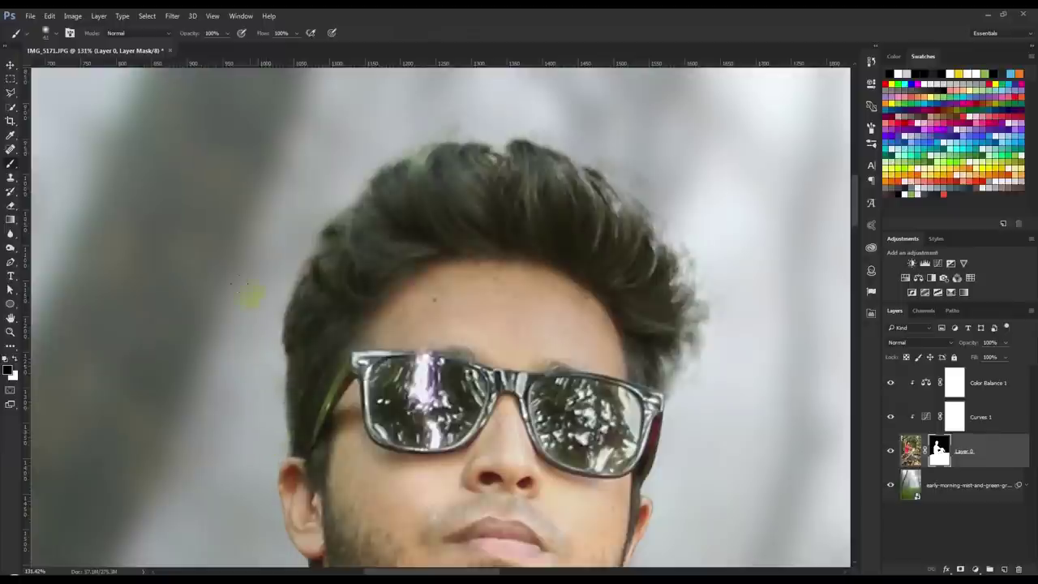
# Step: Return to Layer 0's photo and spot-heal a stroke along the hairline
pyautogui.scroll(-1, 252, 292)
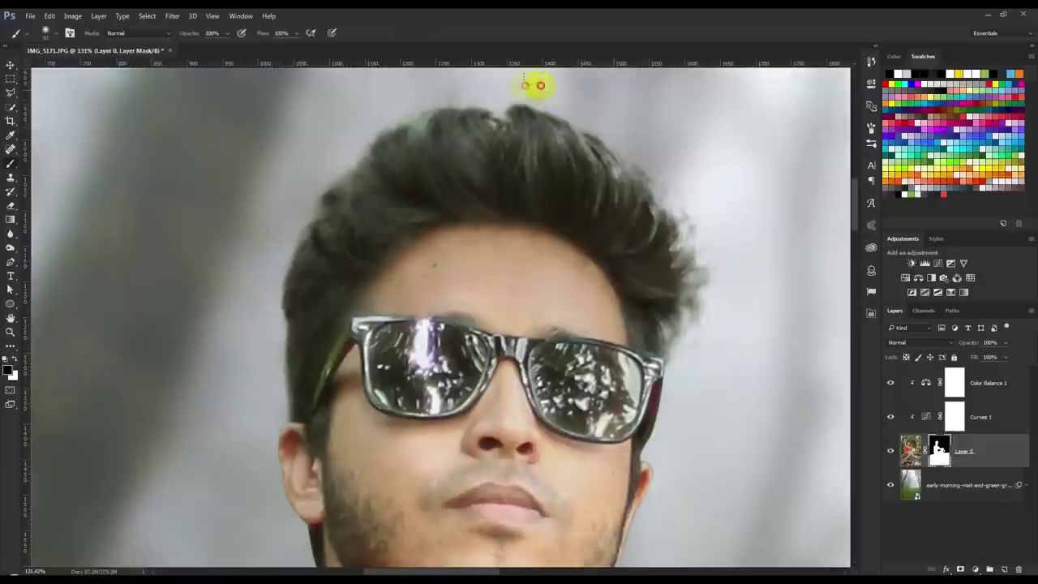
pyautogui.scroll(-2, 494, 118)
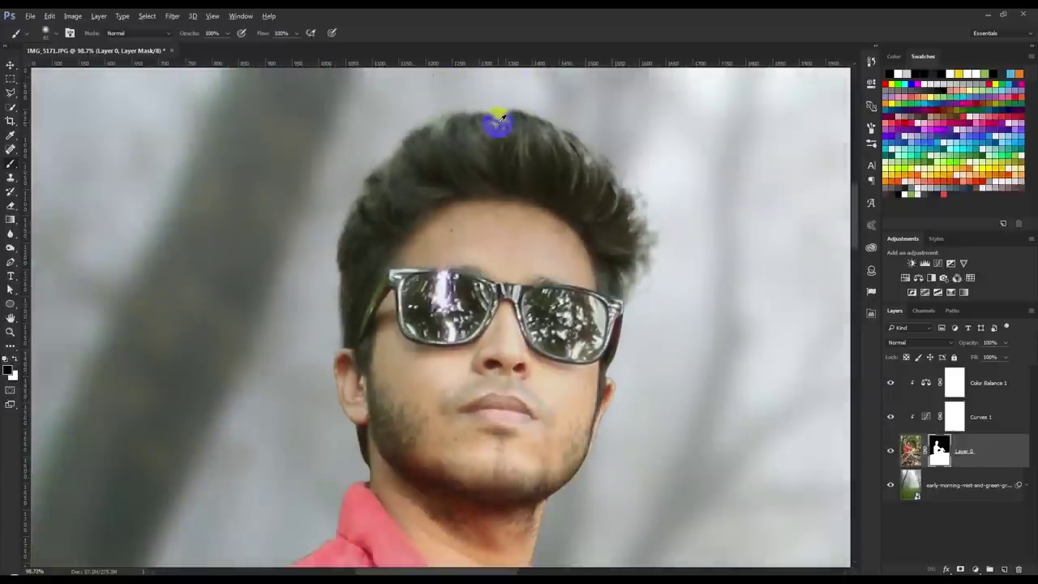
pyautogui.click(911, 450)
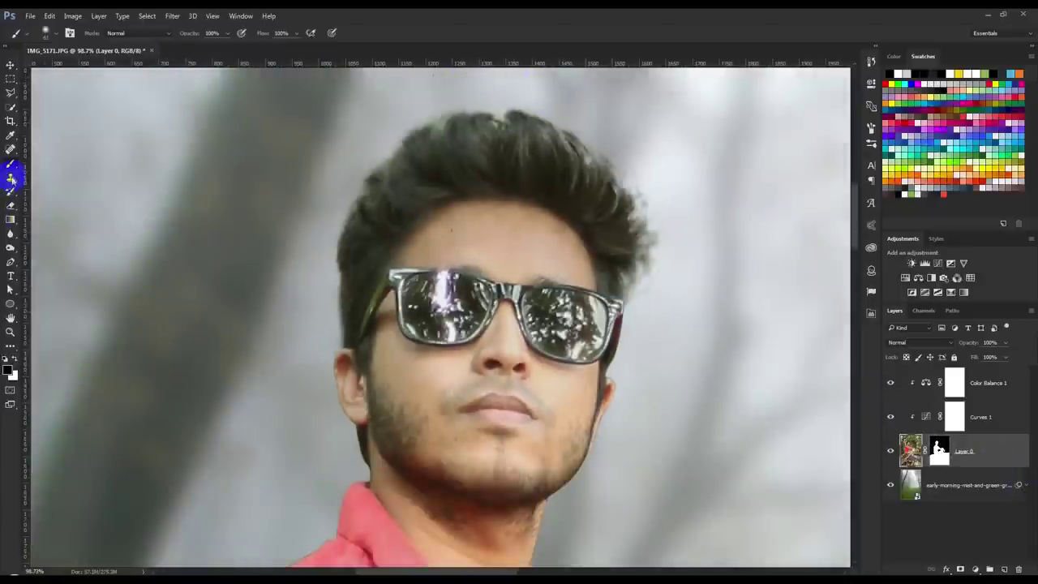
pyautogui.click(17, 170)
pyautogui.click(10, 150)
pyautogui.click(69, 146)
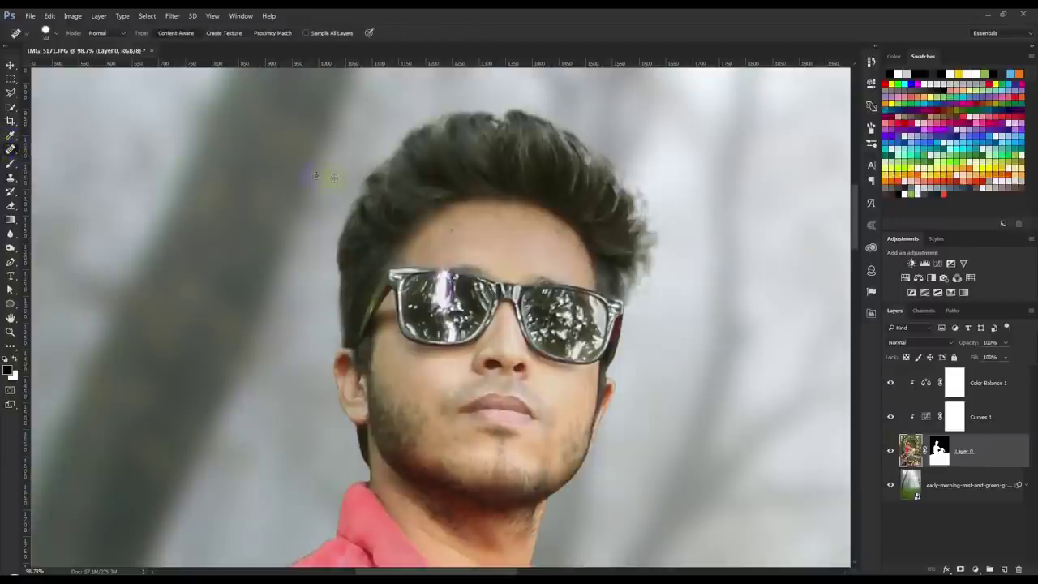
pyautogui.scroll(2, 302, 174)
pyautogui.click(484, 259)
pyautogui.moveTo(530, 212); pyautogui.dragTo(553, 223)
# Step: Spot-heal blemishes on the beard, cheek and right jawline, plus reflections on the glasses
pyautogui.scroll(-3, 560, 232)
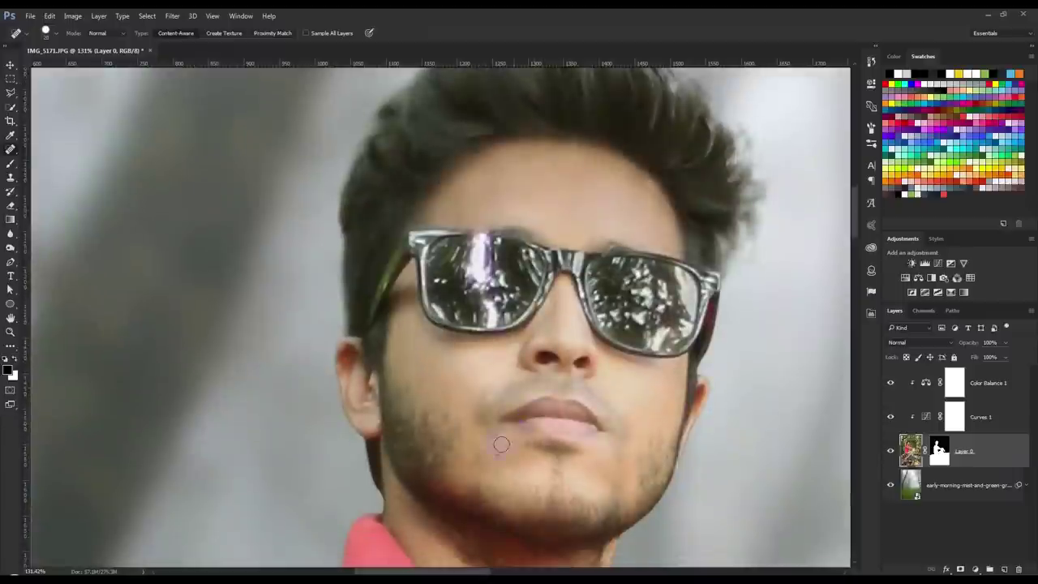
pyautogui.click(484, 468)
pyautogui.moveTo(492, 468); pyautogui.dragTo(509, 476)
pyautogui.click(436, 366)
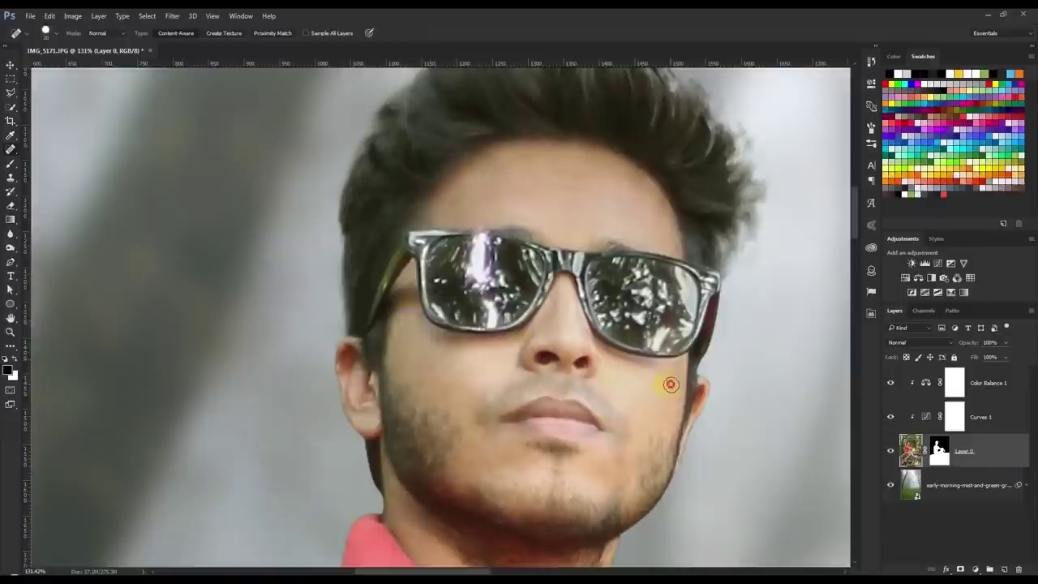
pyautogui.moveTo(660, 413); pyautogui.dragTo(672, 428)
pyautogui.click(469, 294)
pyautogui.scroll(-3, 429, 321)
pyautogui.click(430, 321)
pyautogui.scroll(-3, 428, 321)
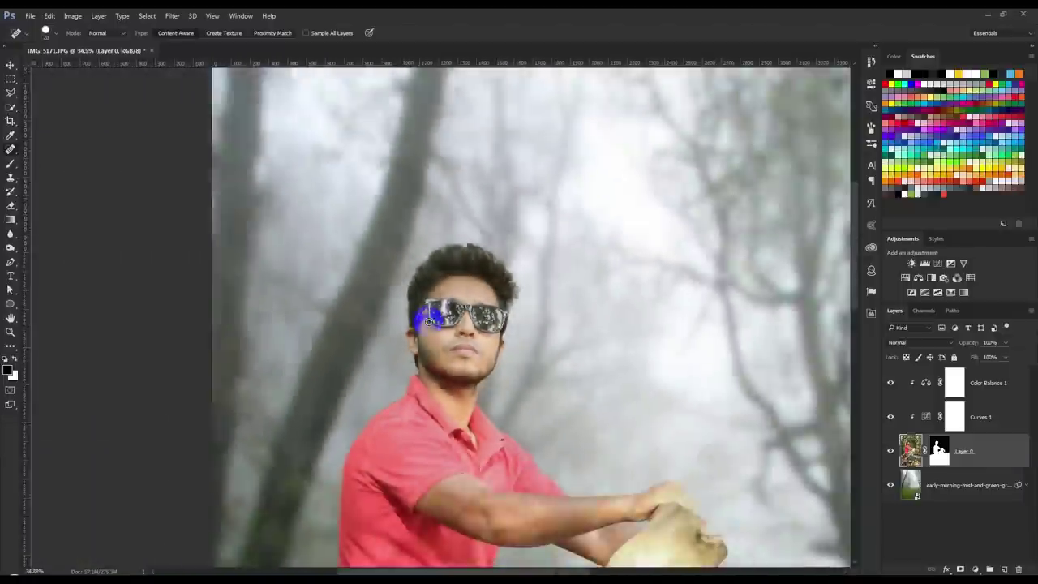
pyautogui.scroll(-2, 428, 321)
pyautogui.scroll(-1, 428, 321)
pyautogui.scroll(1, 428, 321)
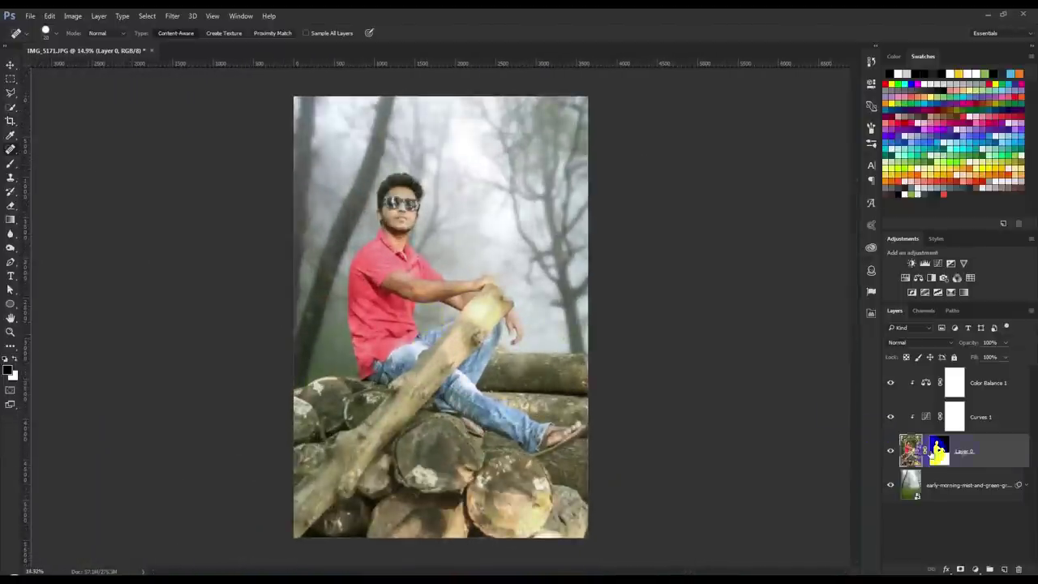
# Step: Apply Levels to the man's photo with black point 17 and white point lowered to about 245
pyautogui.click(72, 17)
pyautogui.moveTo(89, 42)
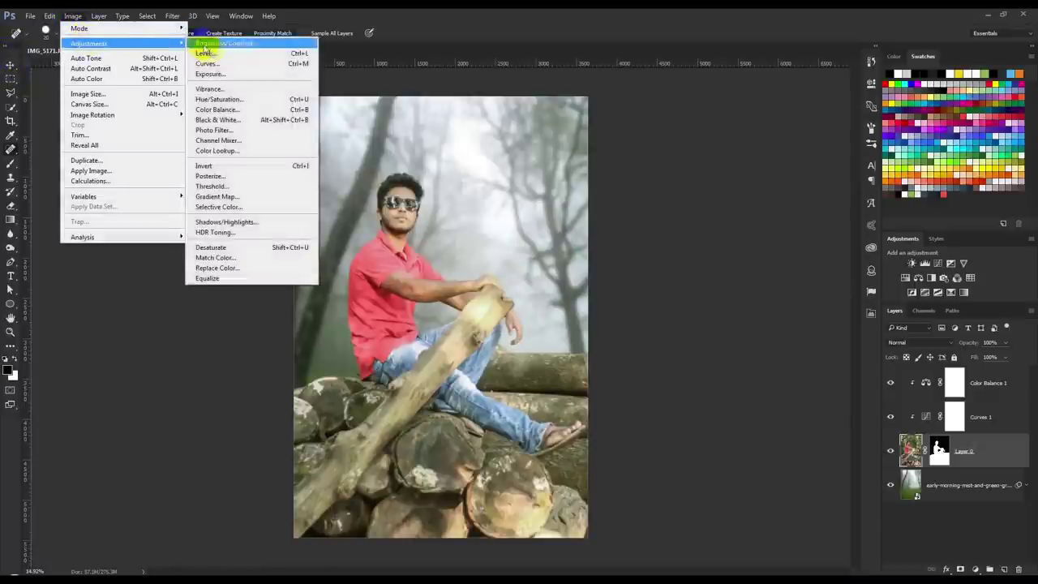
pyautogui.click(202, 51)
pyautogui.moveTo(624, 260); pyautogui.dragTo(627, 261)
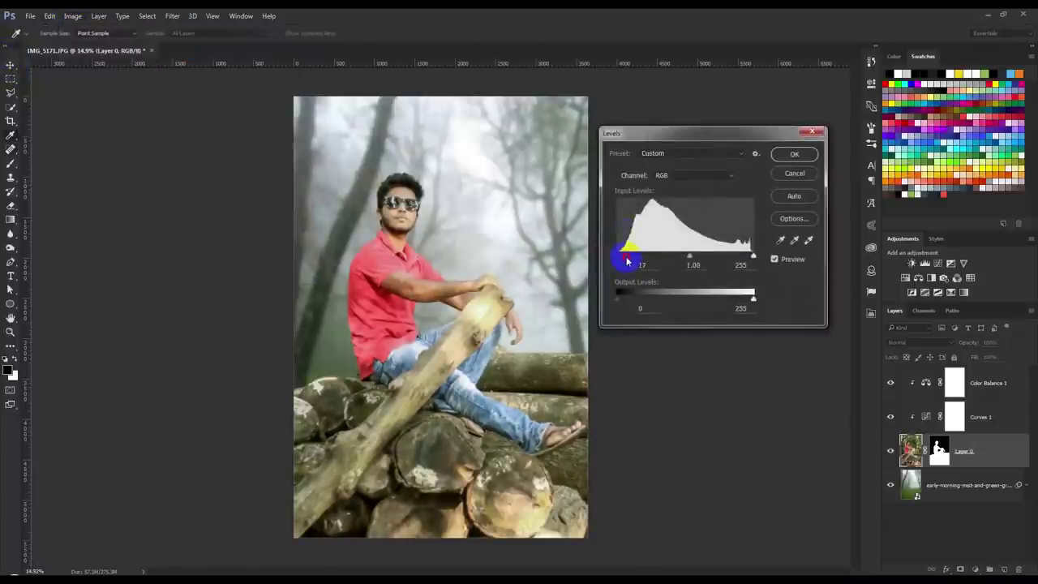
pyautogui.moveTo(750, 258); pyautogui.dragTo(742, 260)
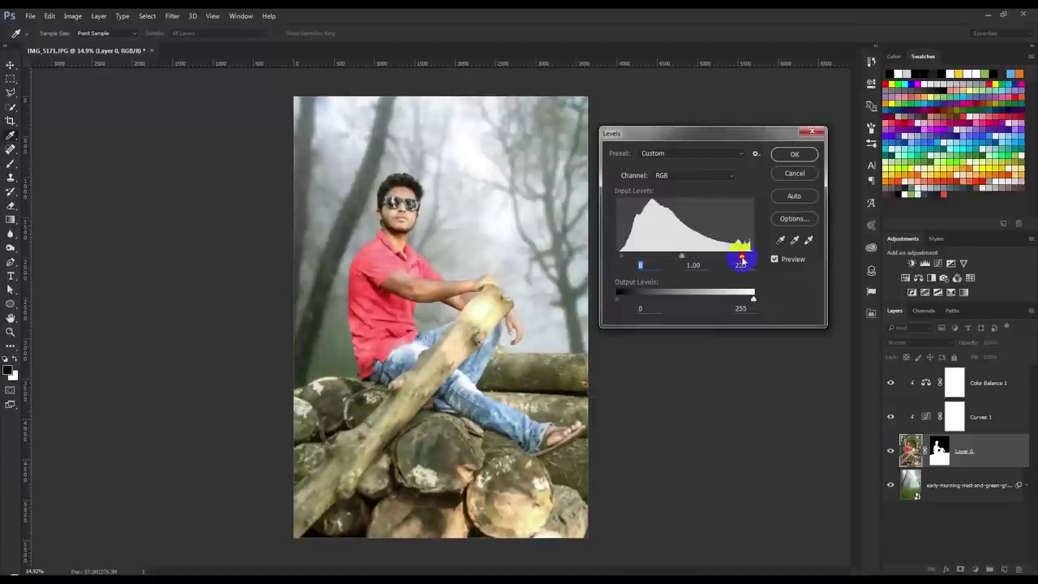
pyautogui.click(795, 155)
pyautogui.press('j')
# Step: Add a Deep Yellow Photo Filter adjustment layer above Color Balance 1, then place the fog image
pyautogui.click(11, 65)
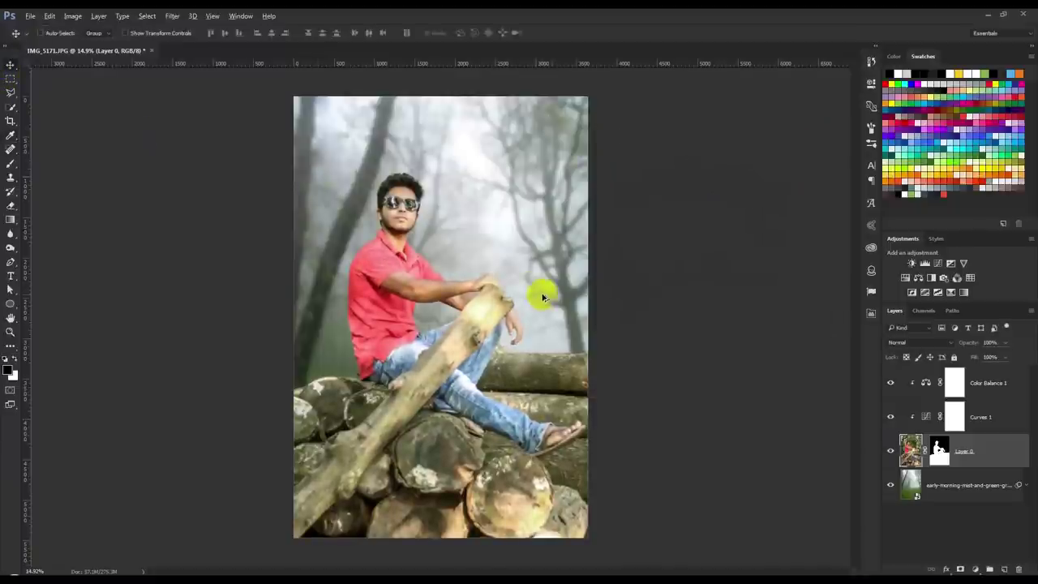
pyautogui.scroll(1, 540, 289)
pyautogui.click(1006, 385)
pyautogui.click(975, 569)
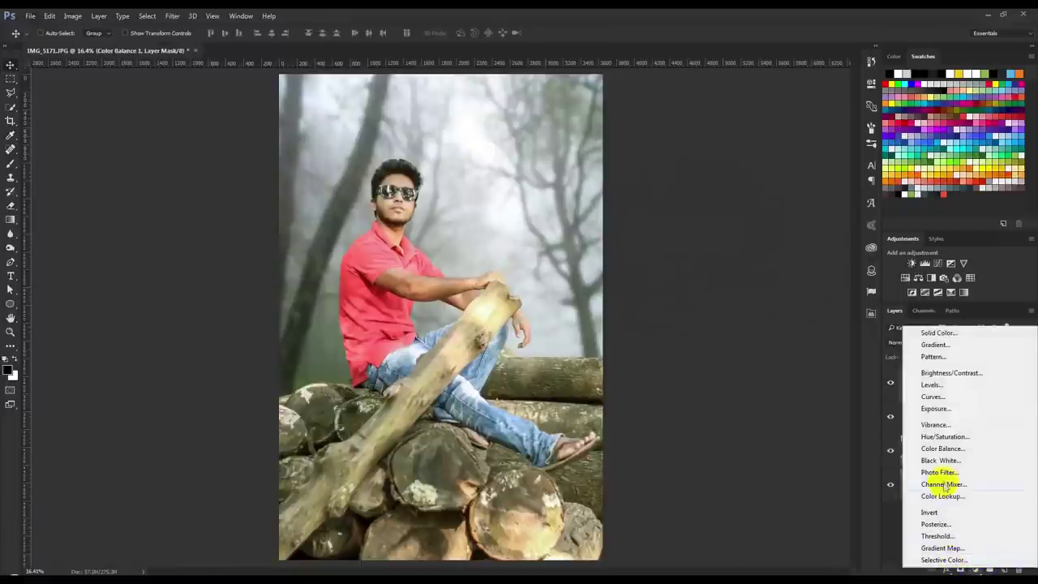
pyautogui.click(942, 471)
pyautogui.click(780, 114)
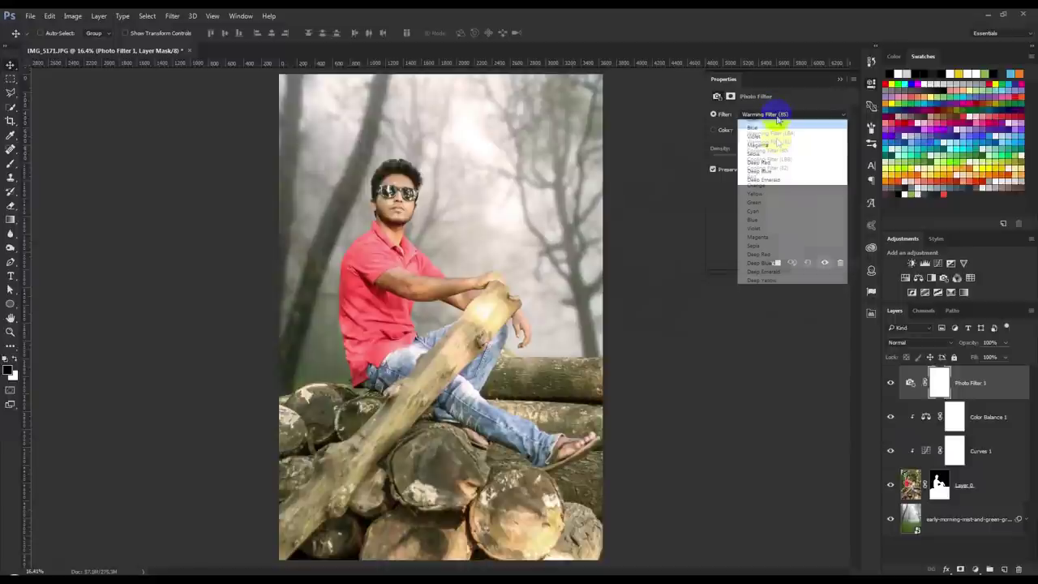
pyautogui.click(758, 273)
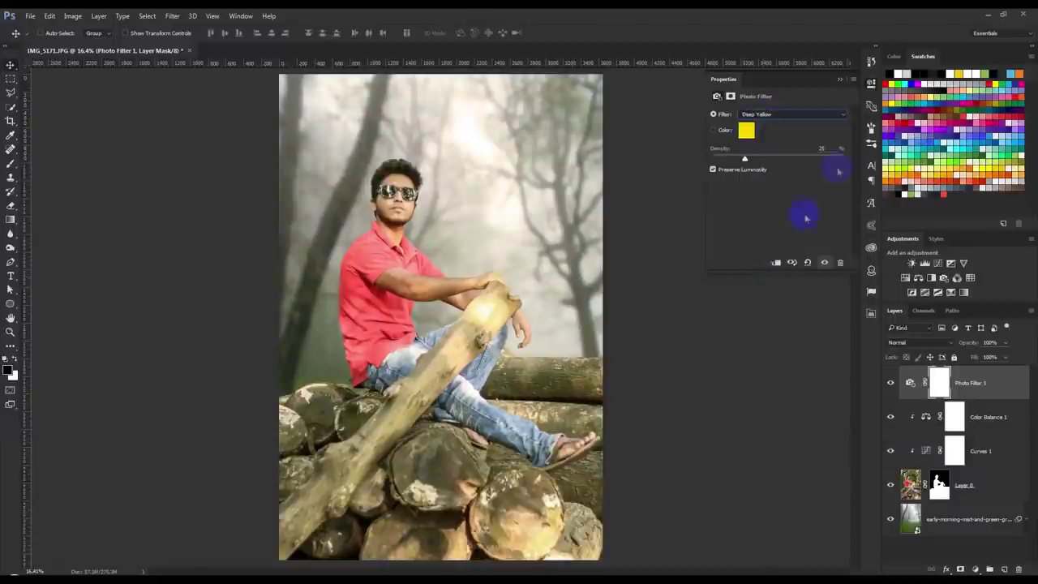
pyautogui.click(840, 81)
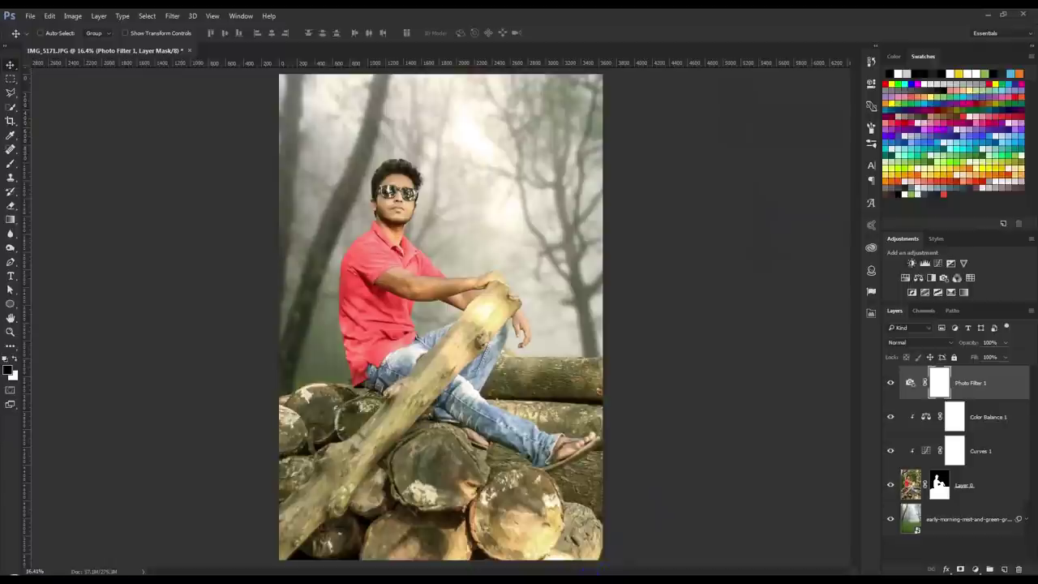
pyautogui.moveTo(375, 359); pyautogui.dragTo(377, 358)
# Step: Enlarge the fog layer to span the image width over the logs
pyautogui.moveTo(492, 328); pyautogui.dragTo(704, 395)
pyautogui.moveTo(598, 301); pyautogui.dragTo(616, 495)
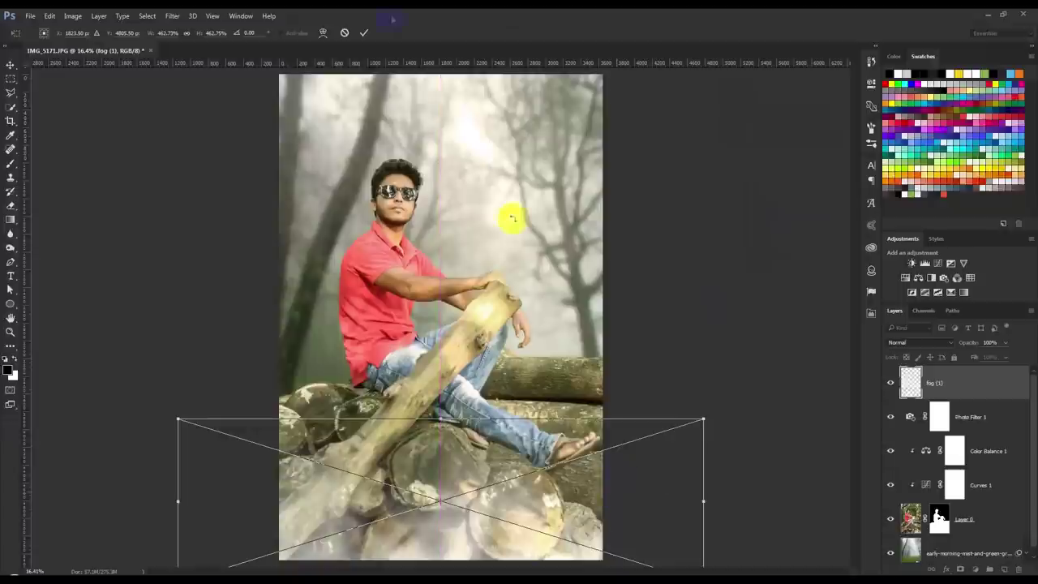
pyautogui.moveTo(433, 418); pyautogui.dragTo(473, 363)
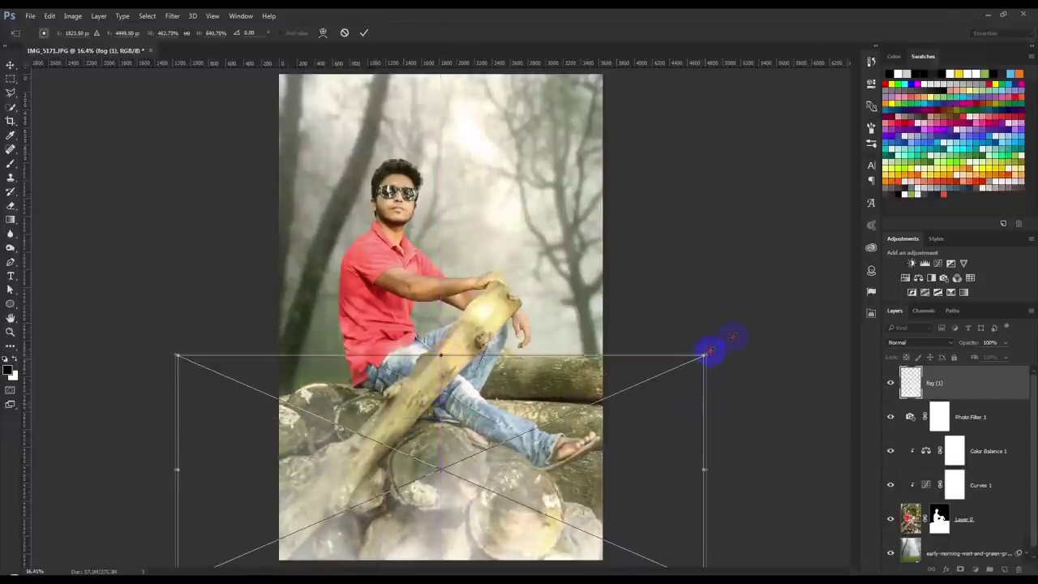
pyautogui.moveTo(703, 355); pyautogui.dragTo(765, 327)
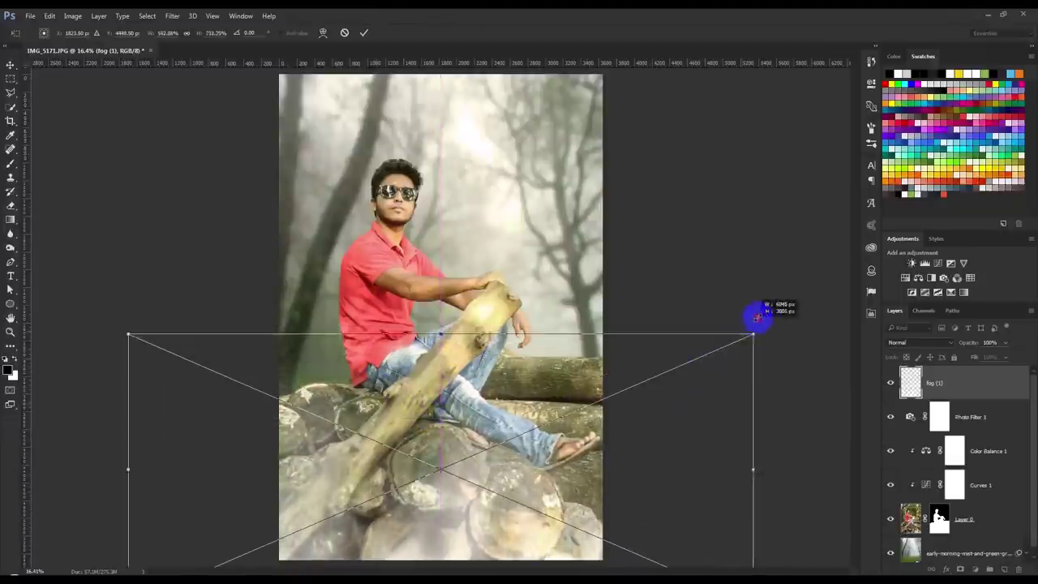
pyautogui.click(364, 32)
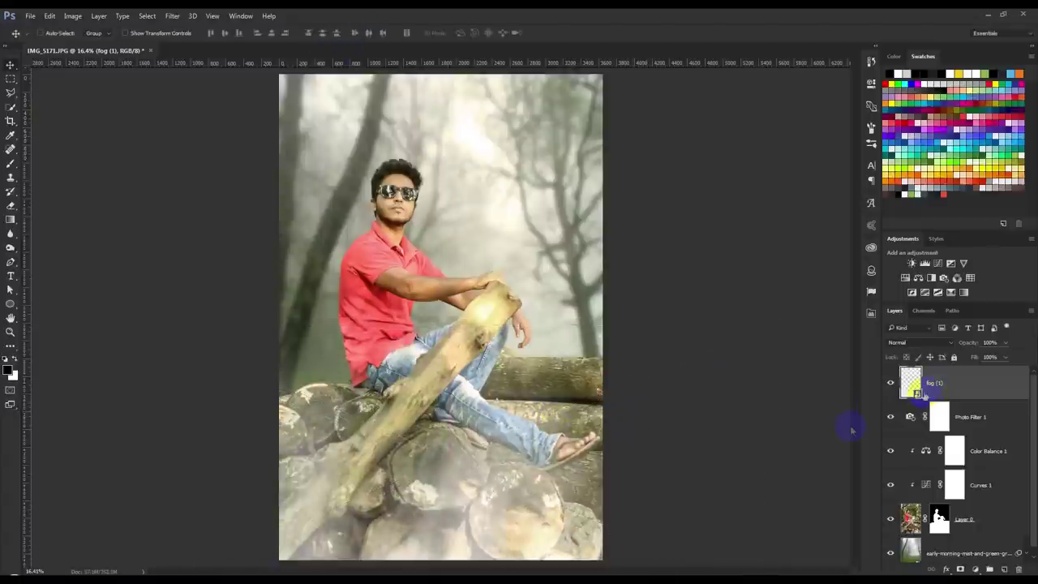
# Step: Duplicate the fog, move the copy beneath Layer 0, raise it and tilt it slightly
pyautogui.hotkey('ctrl', 'j')
pyautogui.moveTo(1008, 407); pyautogui.dragTo(939, 519)
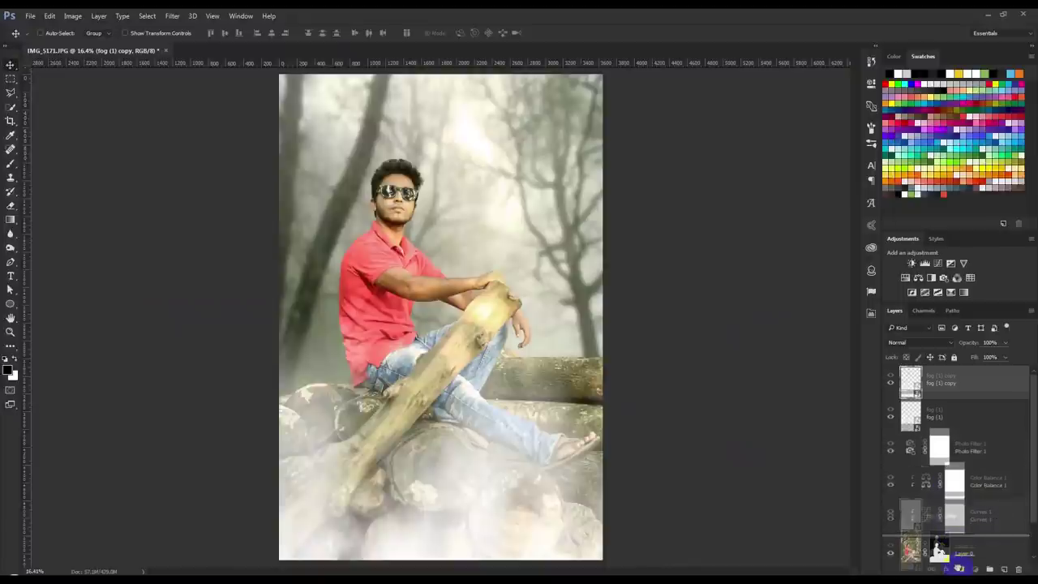
pyautogui.moveTo(939, 519); pyautogui.dragTo(943, 538)
pyautogui.moveTo(655, 463)
pyautogui.mouseDown()
pyautogui.moveTo(645, 337)
pyautogui.moveTo(647, 354)
pyautogui.mouseUp()
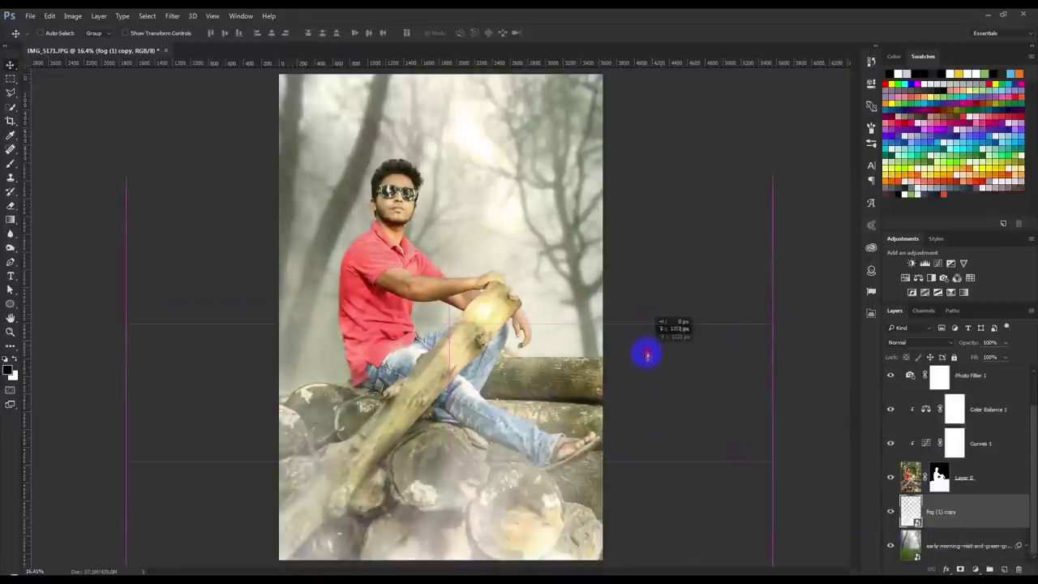
pyautogui.scroll(-2, 647, 355)
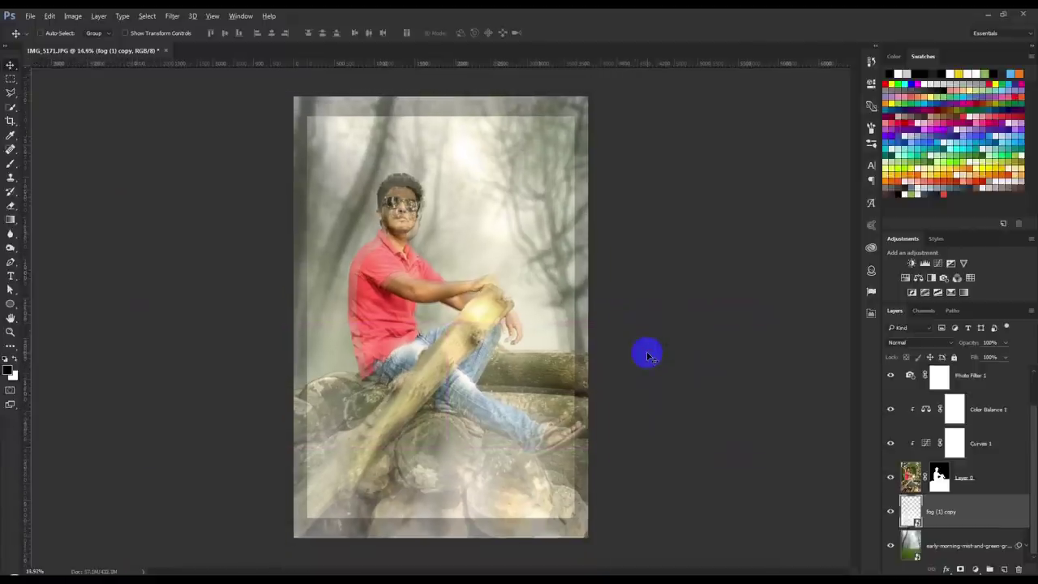
pyautogui.scroll(1, 647, 355)
pyautogui.hotkey('ctrl', 't')
pyautogui.moveTo(799, 336); pyautogui.dragTo(810, 288)
pyautogui.moveTo(625, 338); pyautogui.dragTo(616, 334)
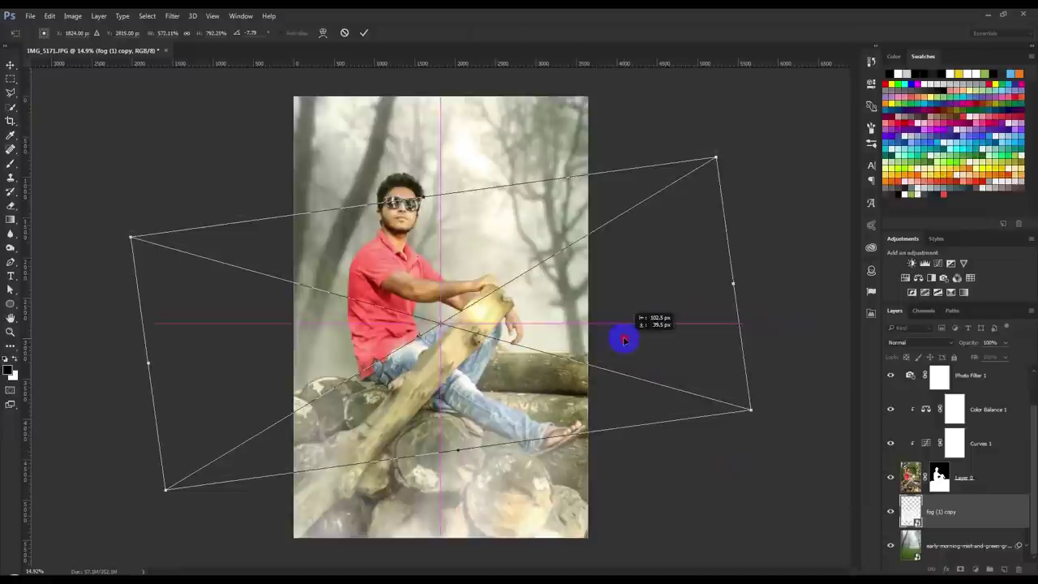
pyautogui.click(364, 34)
pyautogui.scroll(1, 454, 290)
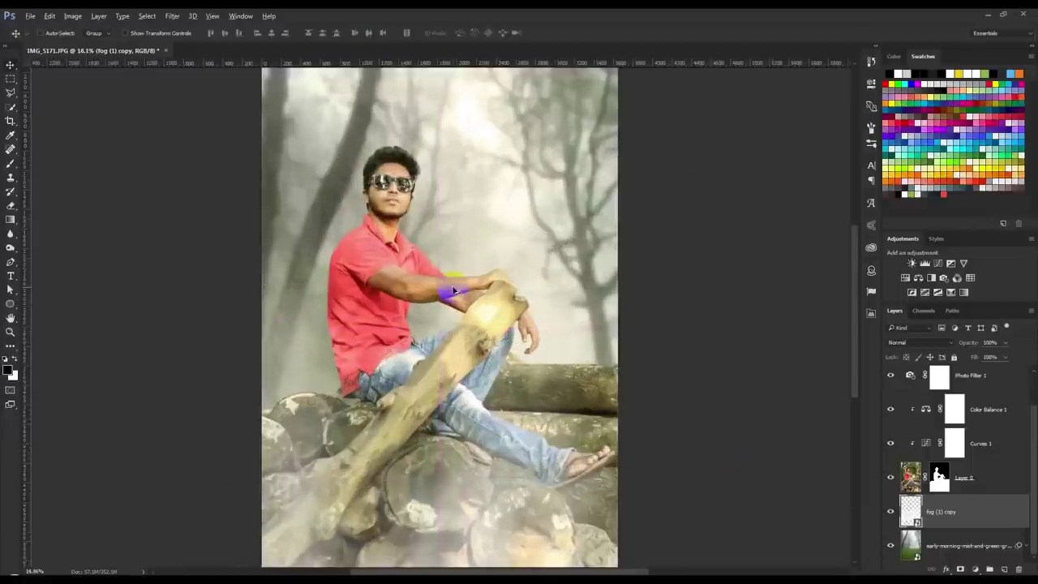
pyautogui.scroll(-1, 454, 290)
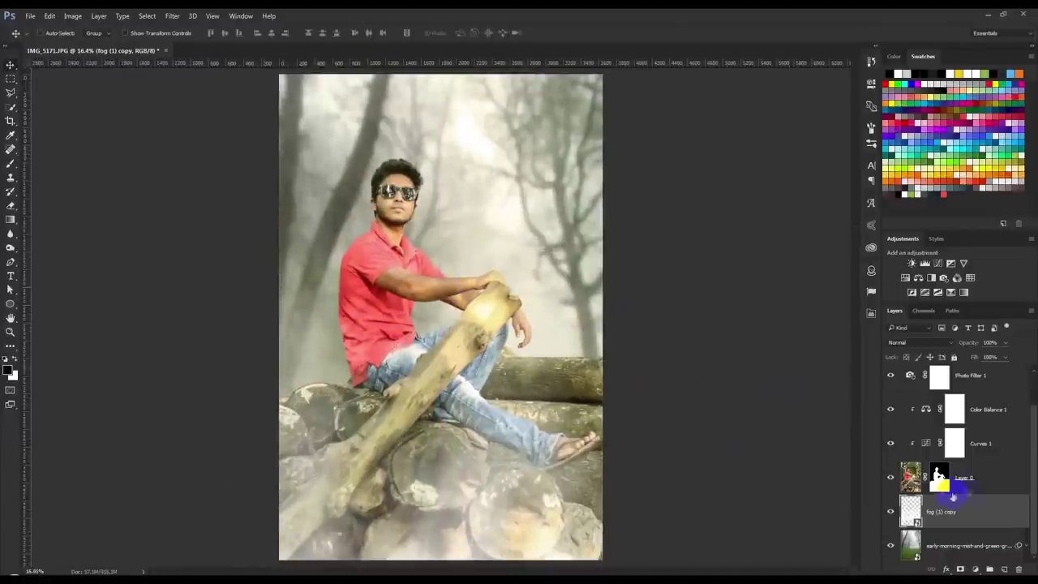
# Step: Add a Gradient Fill layer with default settings above Color Balance 1
pyautogui.click(982, 408)
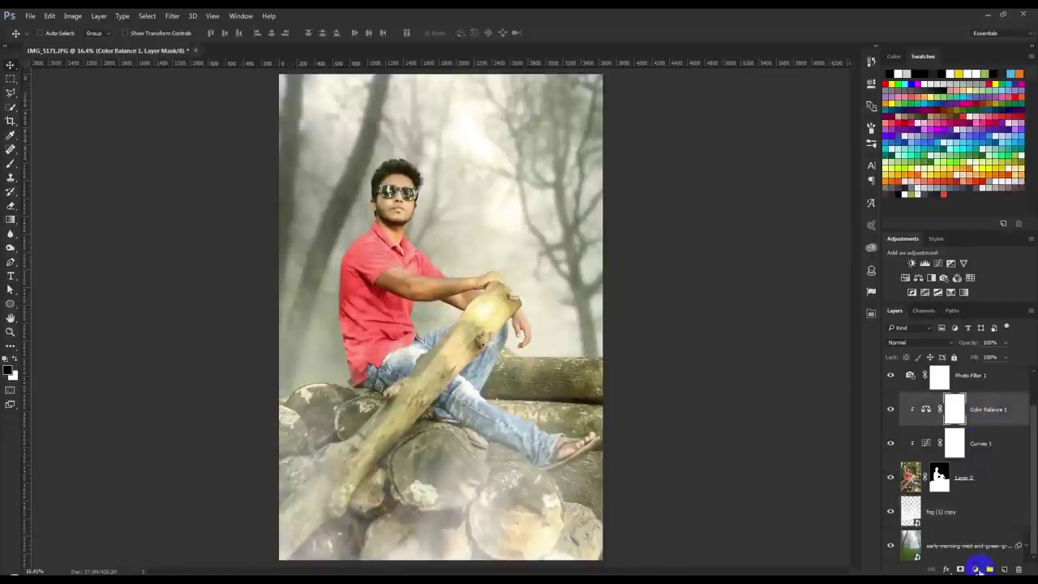
pyautogui.click(975, 570)
pyautogui.click(933, 345)
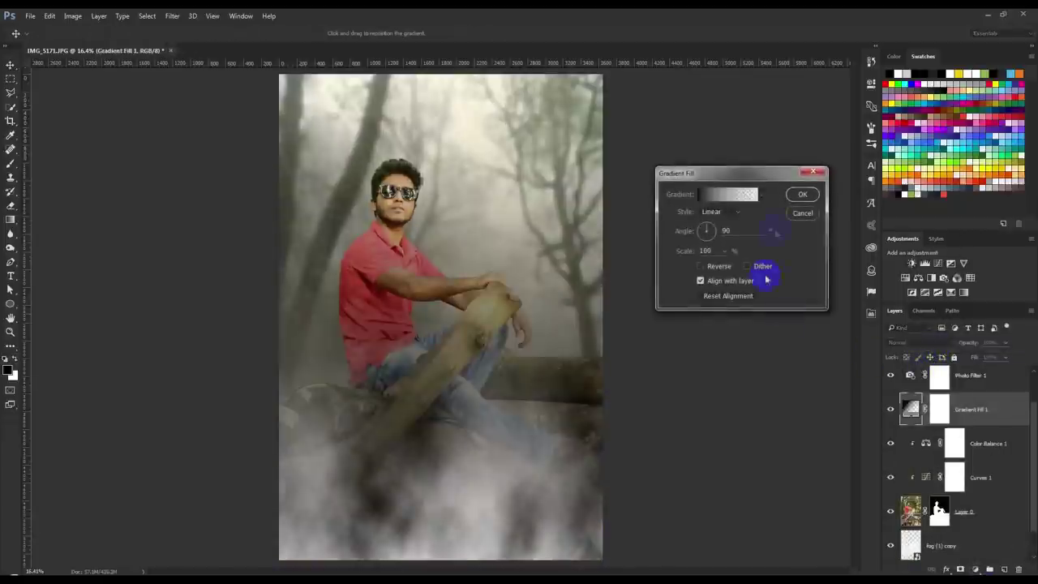
pyautogui.click(791, 199)
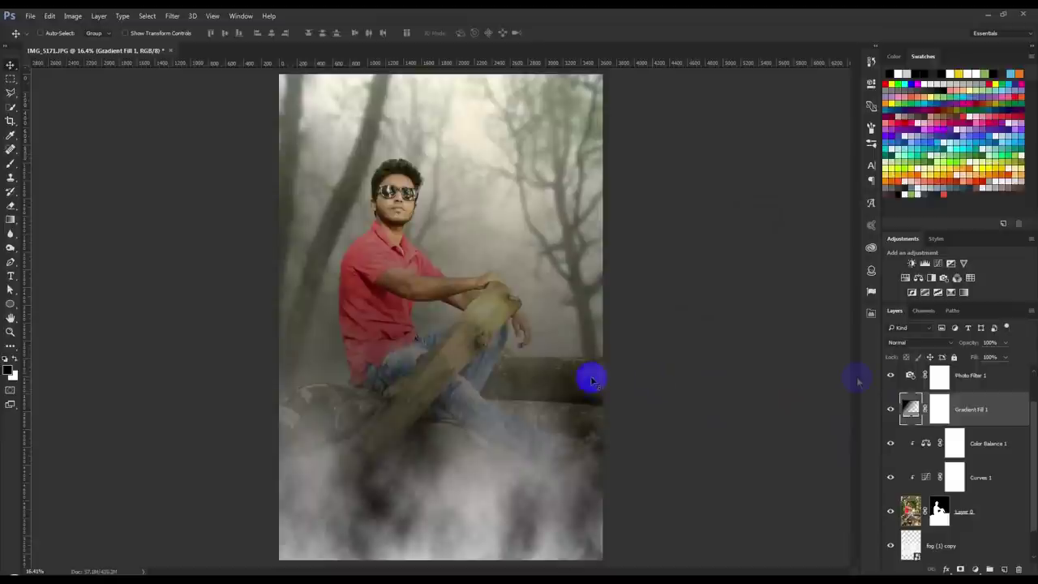
pyautogui.moveTo(909, 408)
pyautogui.mouseDown()
pyautogui.moveTo(978, 372)
pyautogui.moveTo(979, 402)
pyautogui.mouseUp()
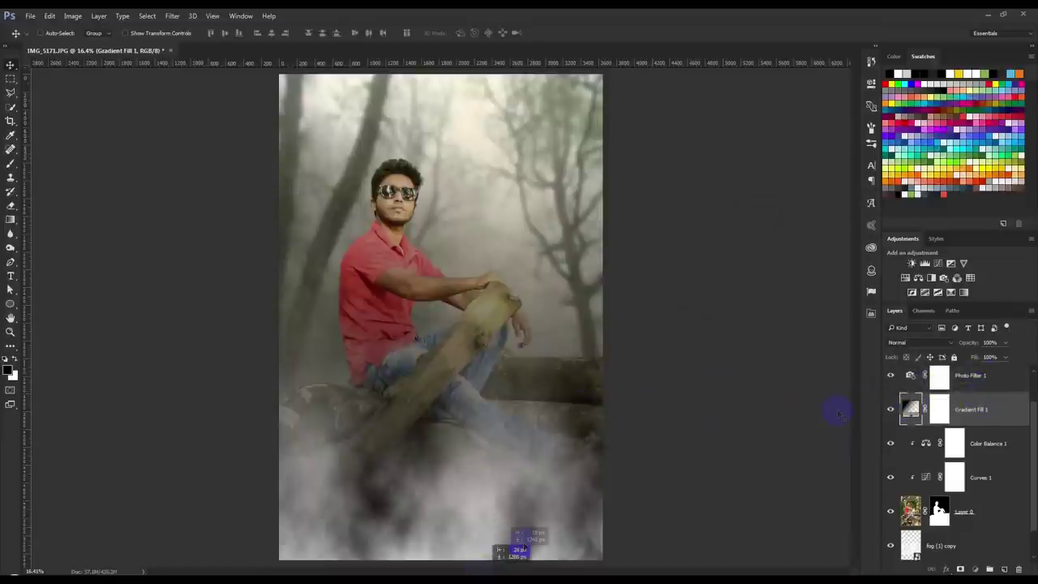
# Step: Lower Gradient Fill 1's opacity, then reposition its gradient and cancel the settings dialog
pyautogui.moveTo(968, 343); pyautogui.dragTo(971, 346)
pyautogui.moveTo(948, 347); pyautogui.dragTo(943, 347)
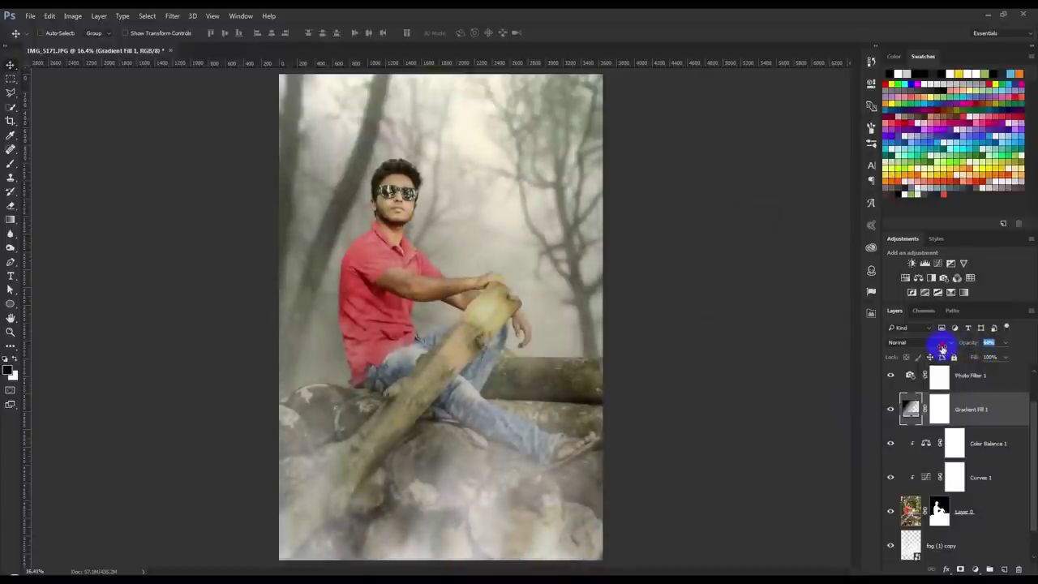
pyautogui.doubleClick(909, 408)
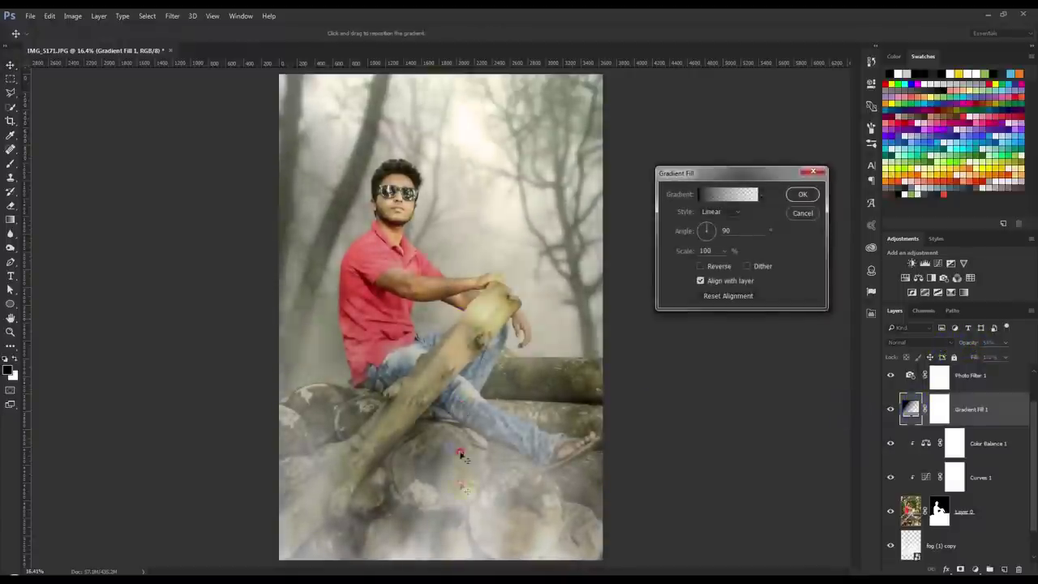
pyautogui.moveTo(460, 511); pyautogui.dragTo(470, 463)
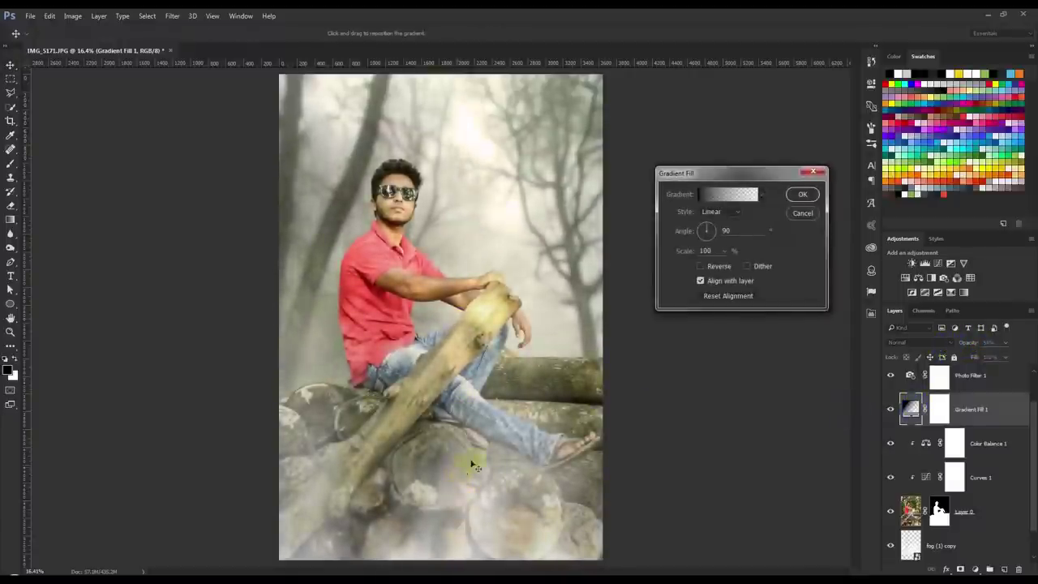
pyautogui.click(801, 215)
# Step: Replace Gradient Fill 1 with a new layer and paint dark smoke across the bottom
pyautogui.click(1004, 569)
pyautogui.moveTo(973, 409); pyautogui.dragTo(1018, 570)
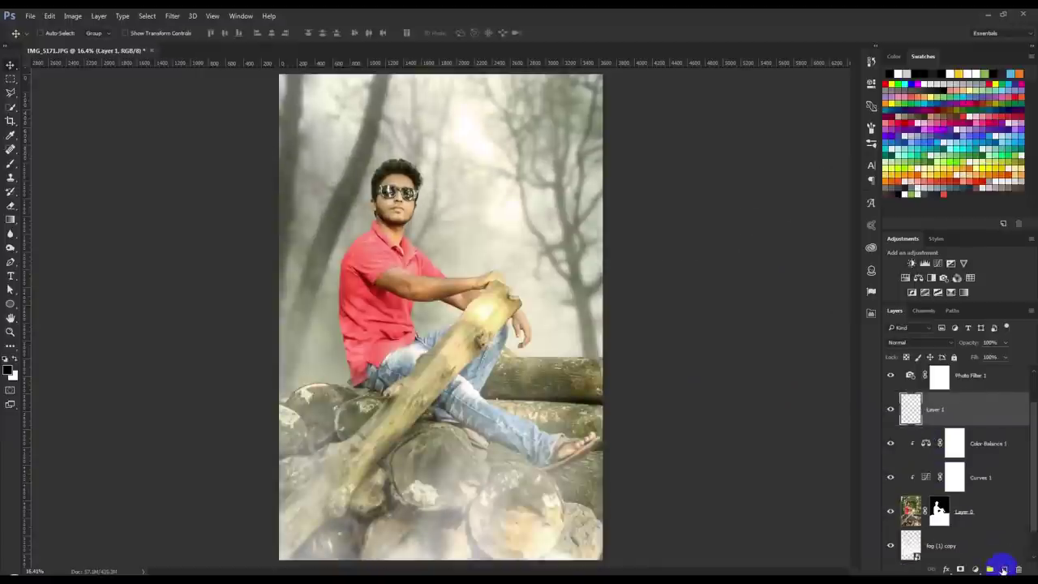
pyautogui.click(10, 163)
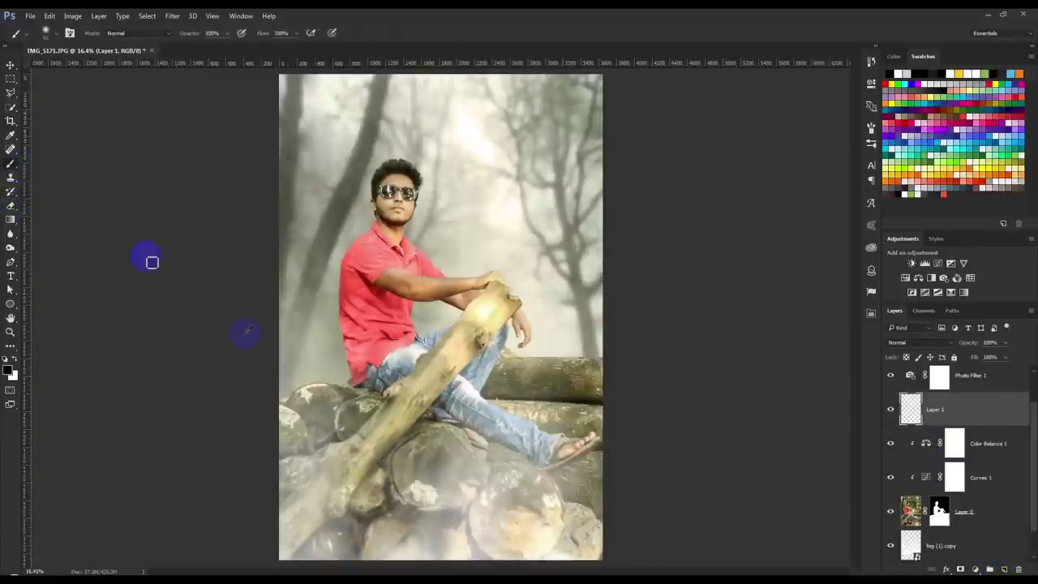
pyautogui.hotkey('ctrl', '-')
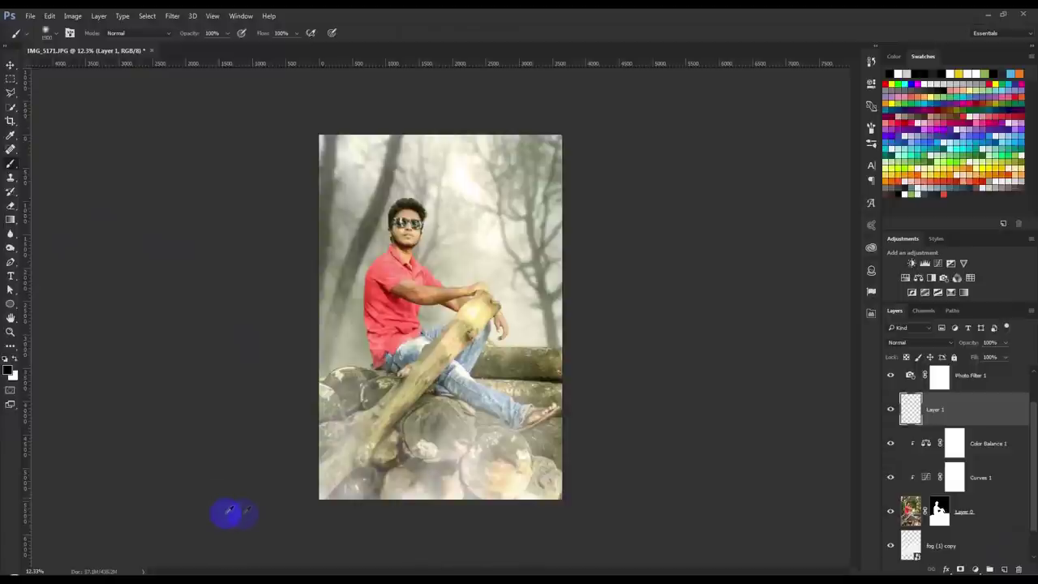
pyautogui.moveTo(206, 472); pyautogui.dragTo(626, 466)
pyautogui.moveTo(667, 513)
pyautogui.mouseDown()
pyautogui.moveTo(239, 510)
pyautogui.moveTo(733, 464)
pyautogui.mouseUp()
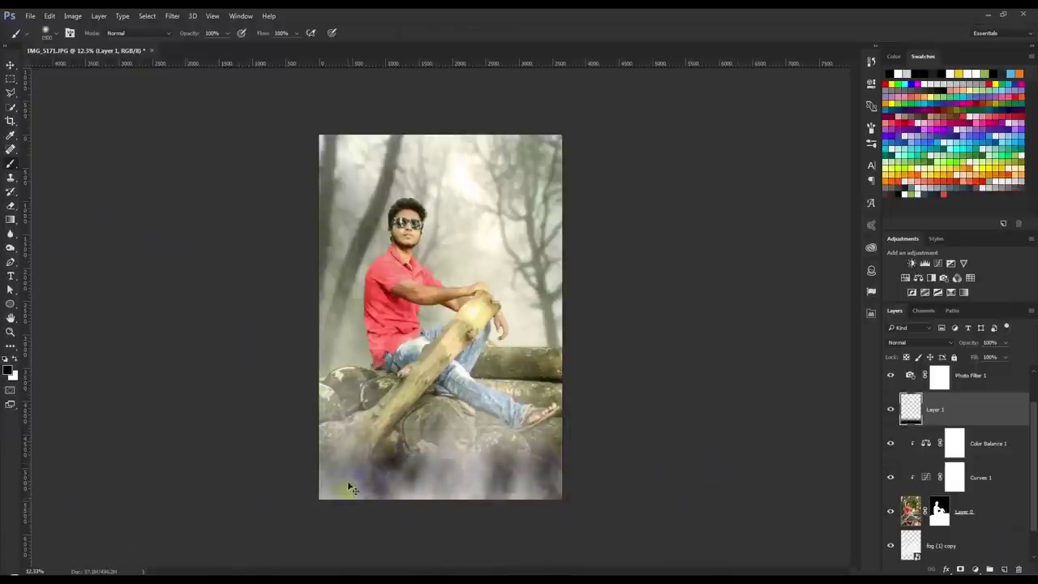
# Step: Stretch the smoke layer taller and wider, then fade it to about 43% opacity
pyautogui.hotkey('ctrl', 't')
pyautogui.moveTo(440, 472); pyautogui.dragTo(440, 525)
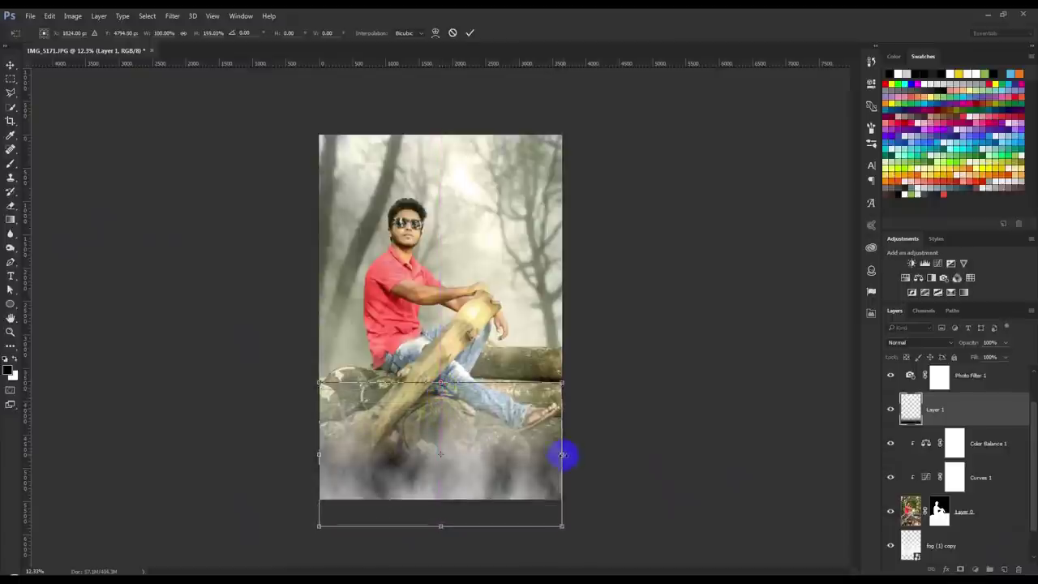
pyautogui.moveTo(562, 455); pyautogui.dragTo(616, 455)
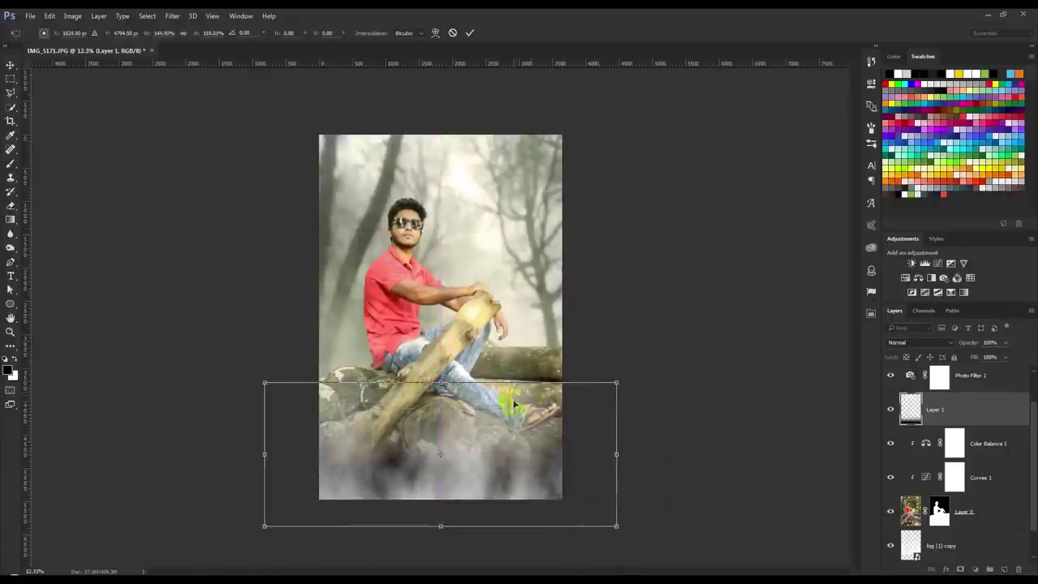
pyautogui.click(469, 32)
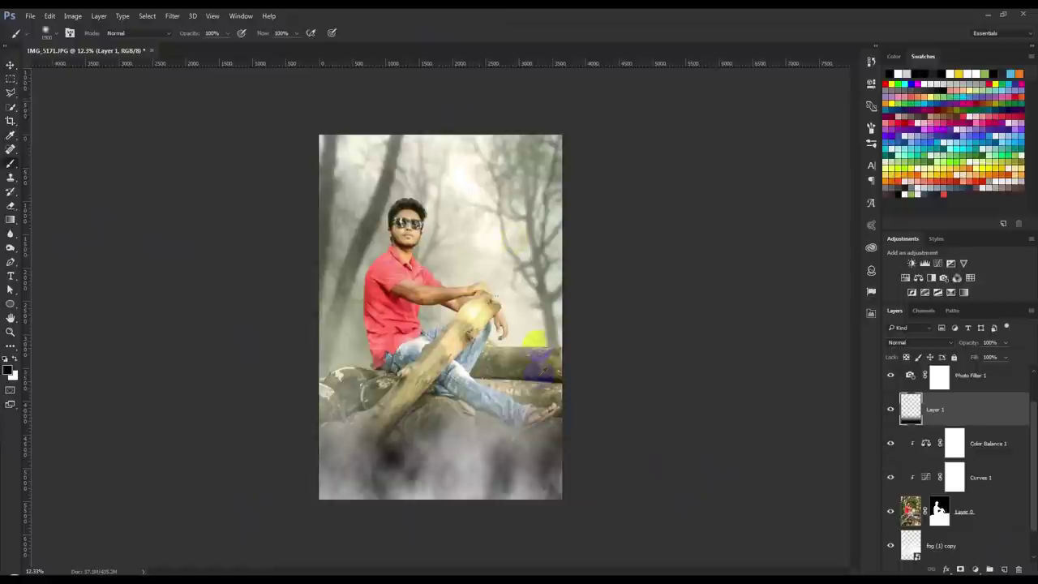
pyautogui.hotkey('ctrl', '+')
pyautogui.moveTo(970, 342); pyautogui.dragTo(939, 344)
# Step: In the Camera Raw Filter, add a negative post-crop vignette and adjust Dehaze
pyautogui.click(17, 77)
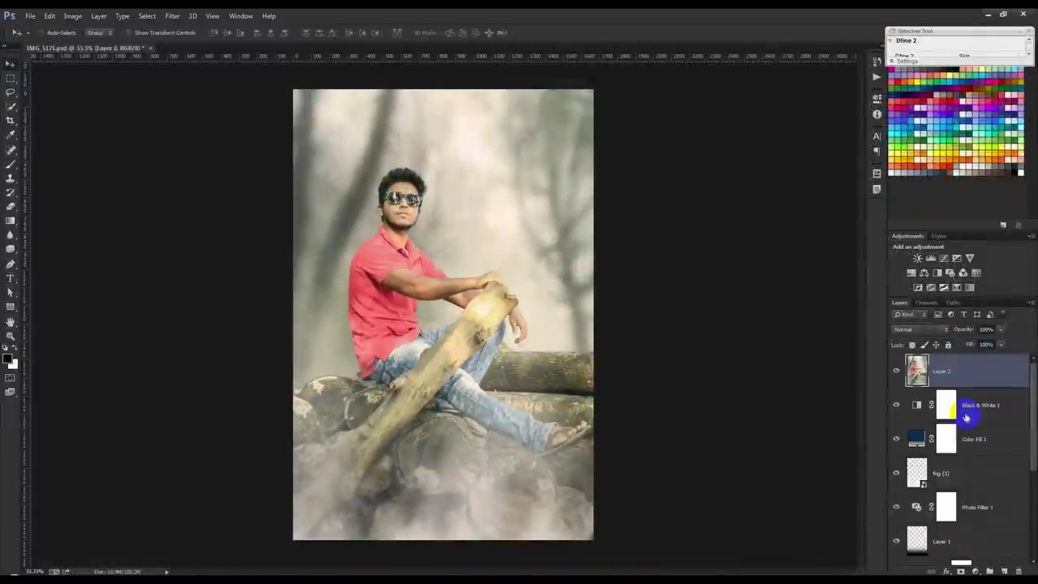
pyautogui.click(172, 16)
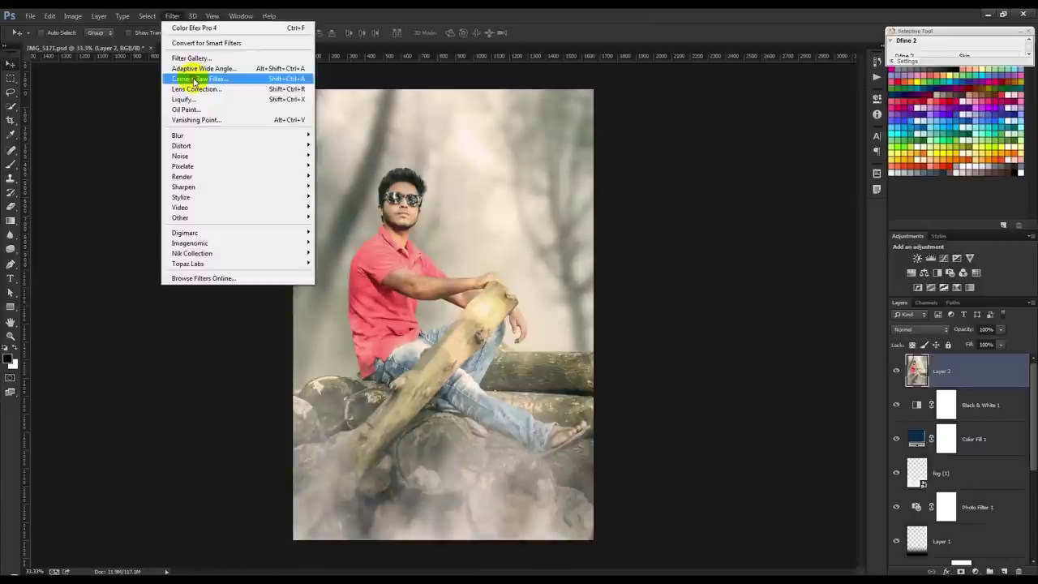
pyautogui.click(195, 84)
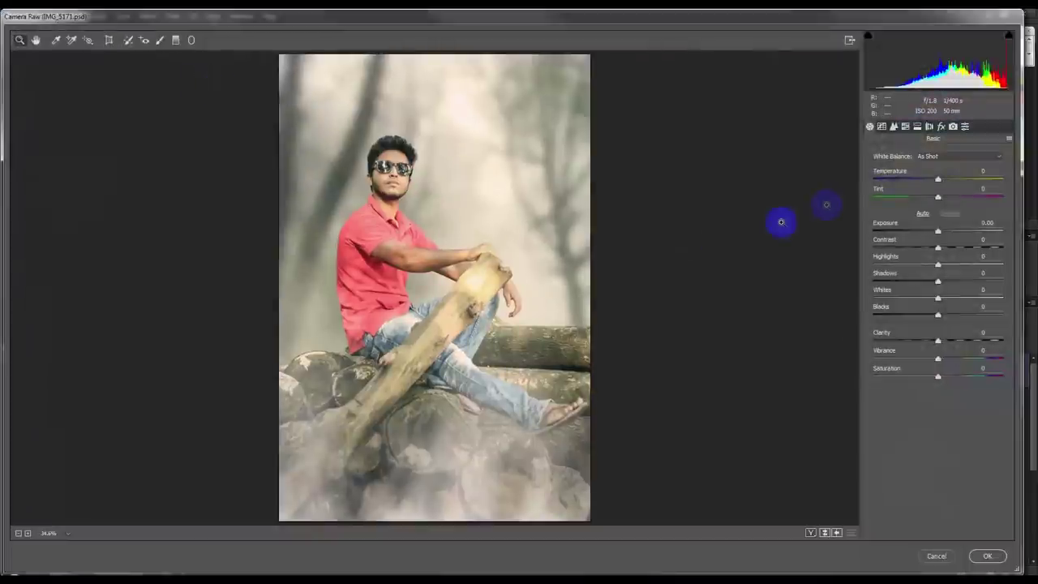
pyautogui.click(953, 126)
pyautogui.click(941, 127)
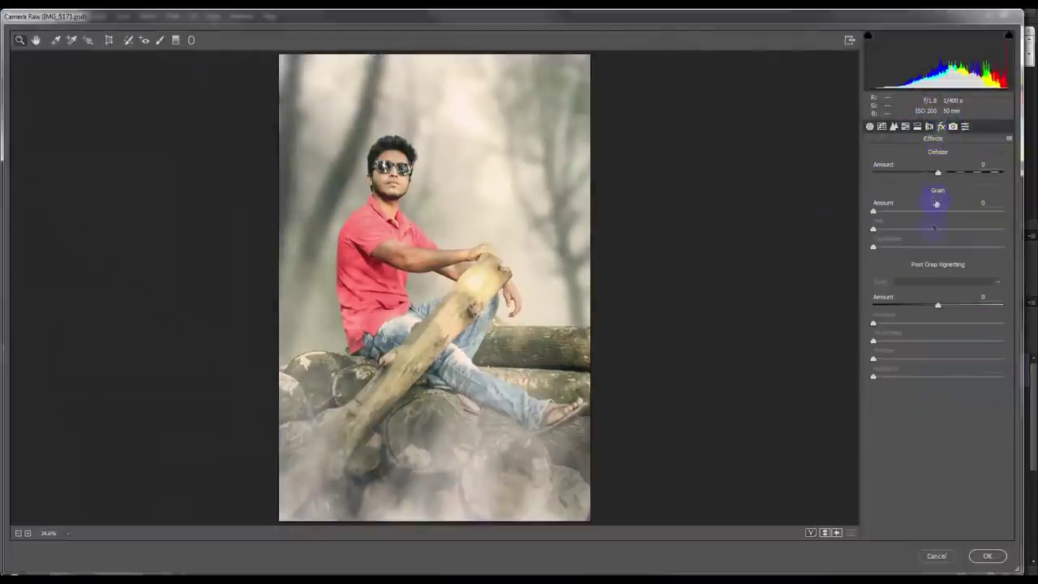
pyautogui.moveTo(937, 306); pyautogui.dragTo(901, 306)
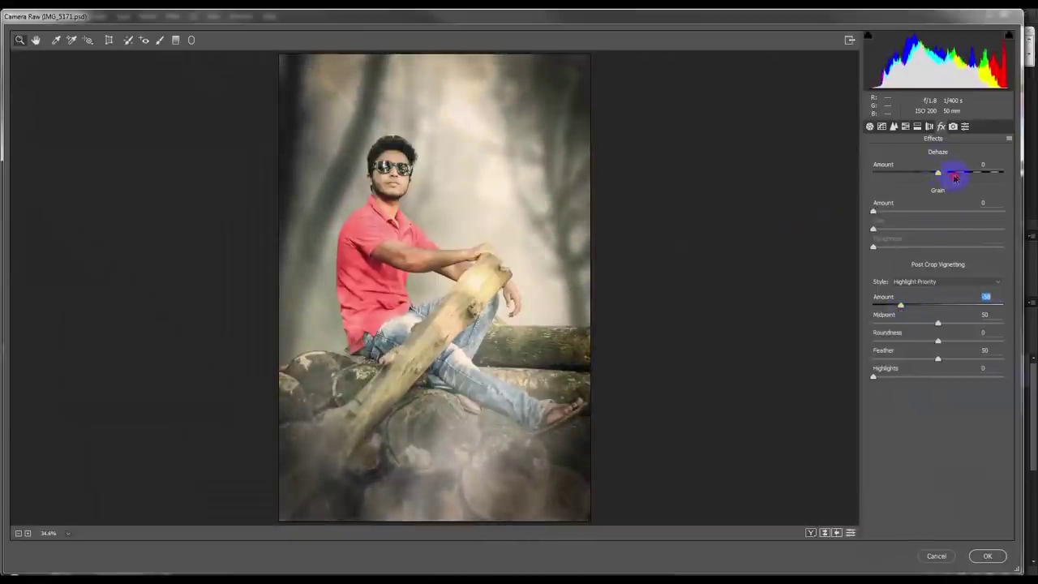
pyautogui.moveTo(949, 177)
pyautogui.mouseDown()
pyautogui.moveTo(936, 173)
pyautogui.moveTo(963, 174)
pyautogui.moveTo(925, 173)
pyautogui.moveTo(945, 175)
pyautogui.mouseUp()
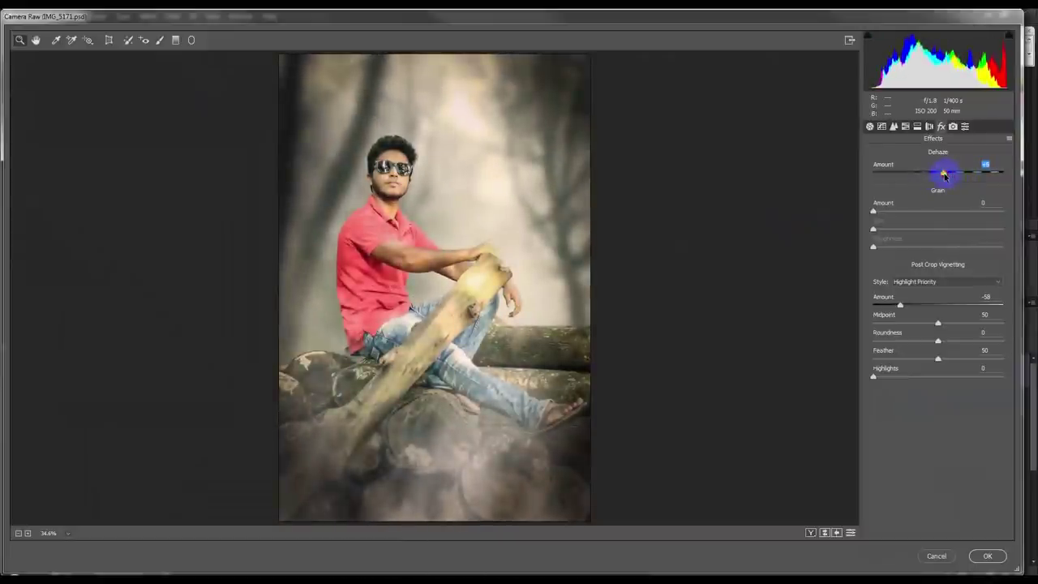
# Step: In Basic, set Blacks to +45, Contrast to −28 and Temperature to −4
pyautogui.click(929, 128)
pyautogui.click(869, 126)
pyautogui.moveTo(938, 316); pyautogui.dragTo(967, 315)
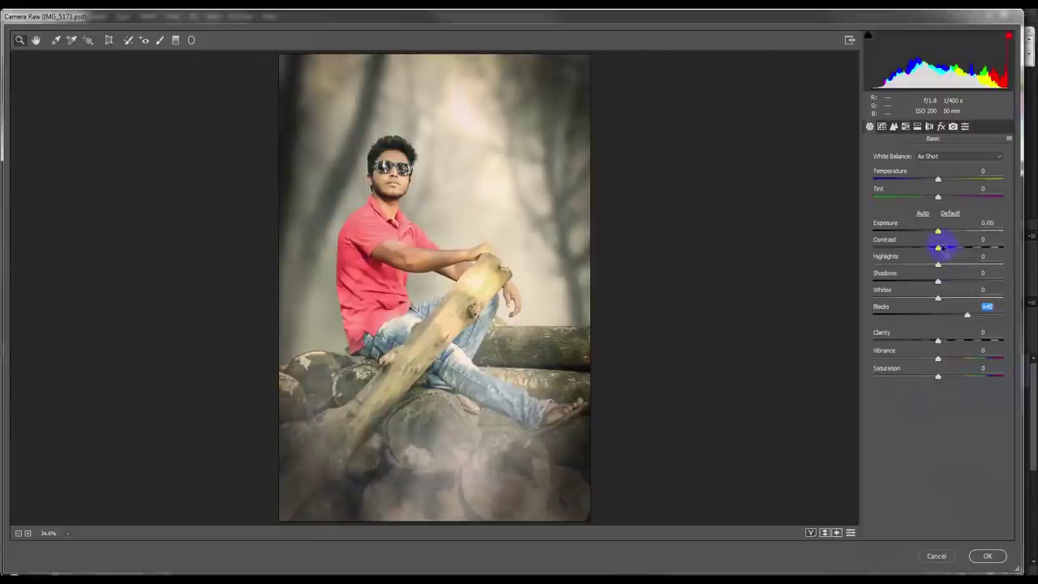
pyautogui.moveTo(938, 250)
pyautogui.mouseDown()
pyautogui.moveTo(971, 250)
pyautogui.moveTo(923, 248)
pyautogui.mouseUp()
pyautogui.moveTo(938, 180)
pyautogui.mouseDown()
pyautogui.moveTo(920, 182)
pyautogui.moveTo(968, 178)
pyautogui.moveTo(914, 199)
pyautogui.moveTo(940, 200)
pyautogui.mouseUp()
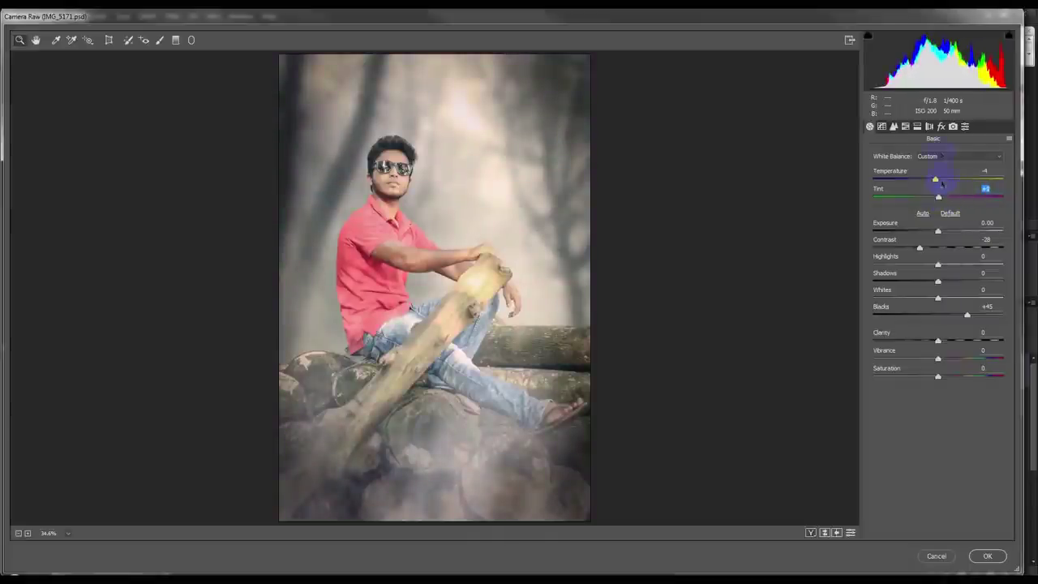
pyautogui.click(941, 127)
# Step: Shift the Greens hue left in HSL and raise the Sharpening Amount
pyautogui.click(953, 126)
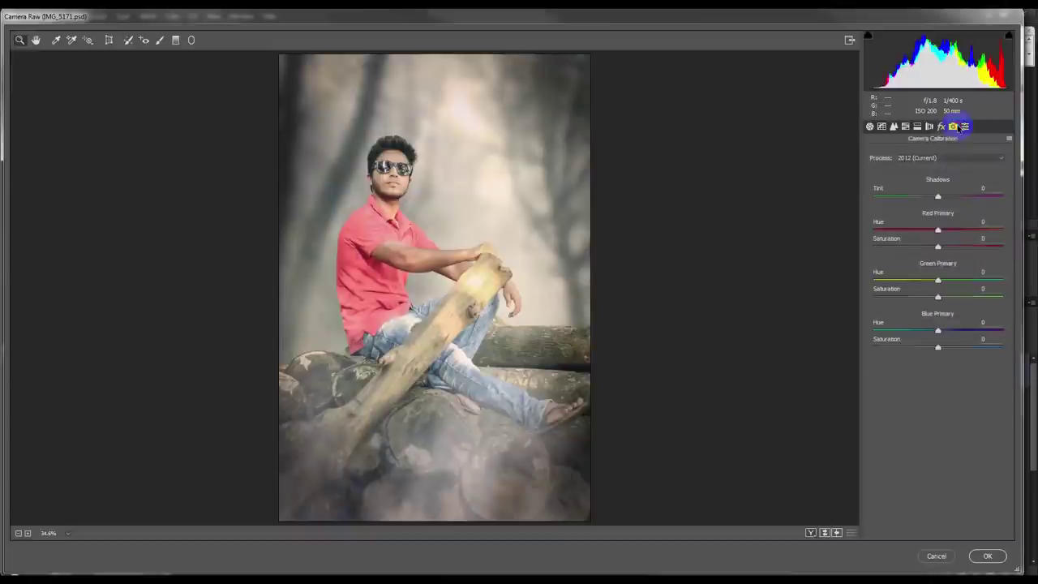
pyautogui.click(917, 128)
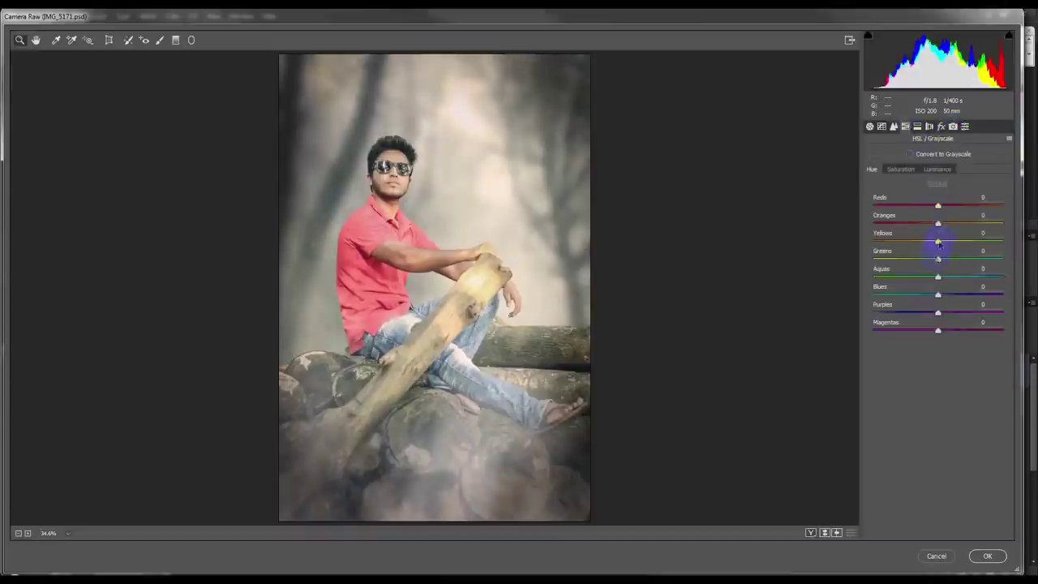
pyautogui.moveTo(936, 259)
pyautogui.mouseDown()
pyautogui.moveTo(889, 261)
pyautogui.moveTo(957, 260)
pyautogui.moveTo(885, 260)
pyautogui.mouseUp()
pyautogui.click(918, 127)
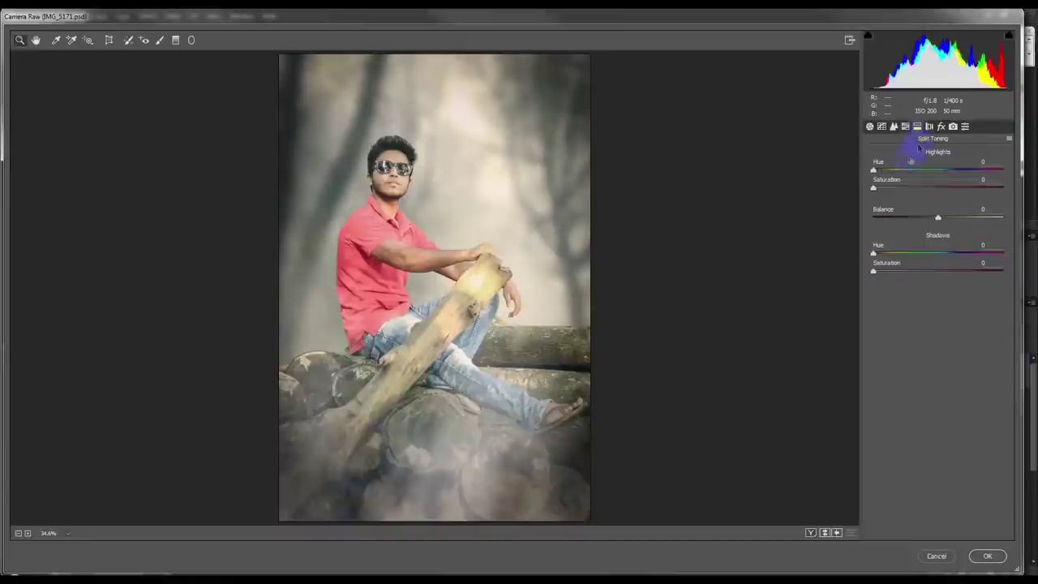
pyautogui.click(893, 127)
pyautogui.moveTo(894, 168); pyautogui.dragTo(910, 172)
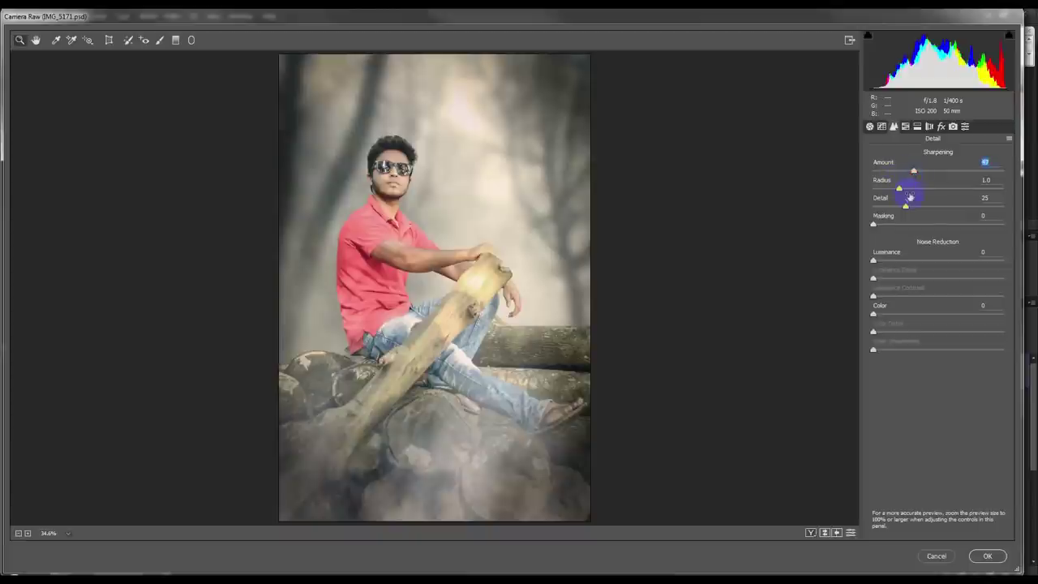
# Step: Reshape the Green channel point curve toward magenta, then apply the Camera Raw grade
pyautogui.click(882, 127)
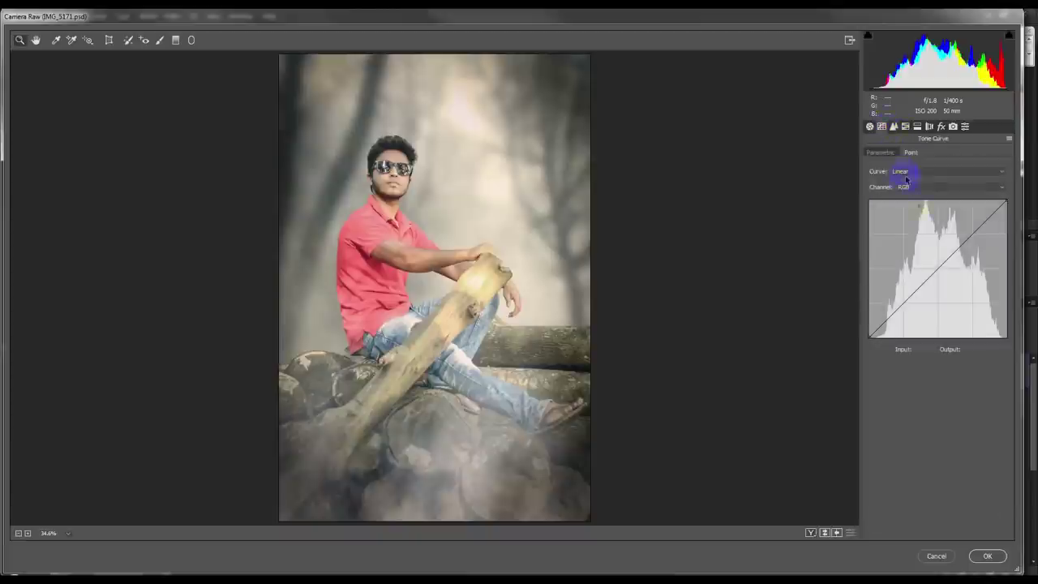
pyautogui.click(953, 188)
pyautogui.click(932, 215)
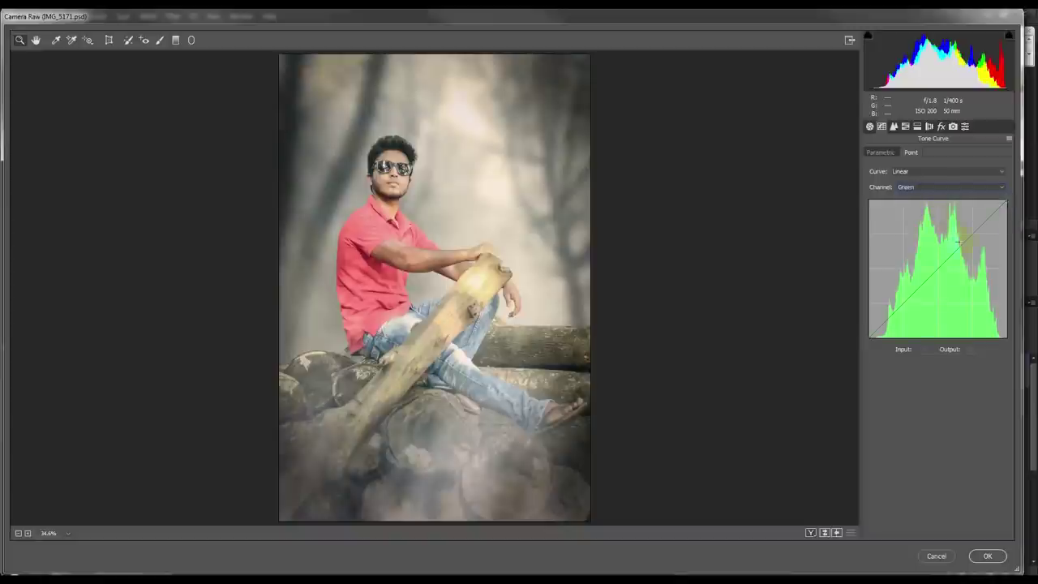
pyautogui.moveTo(1003, 200); pyautogui.dragTo(998, 207)
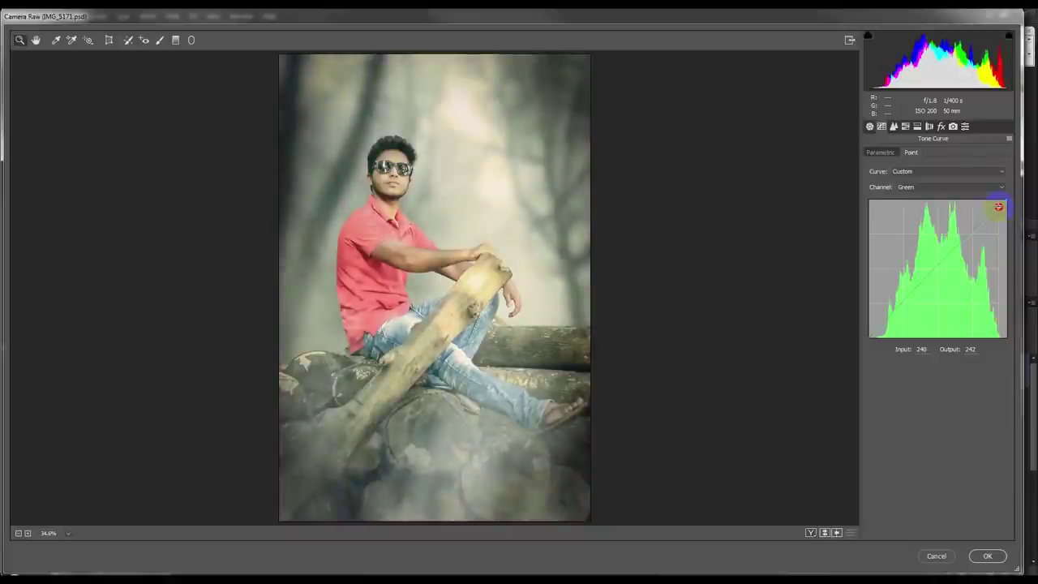
pyautogui.moveTo(945, 256); pyautogui.dragTo(951, 260)
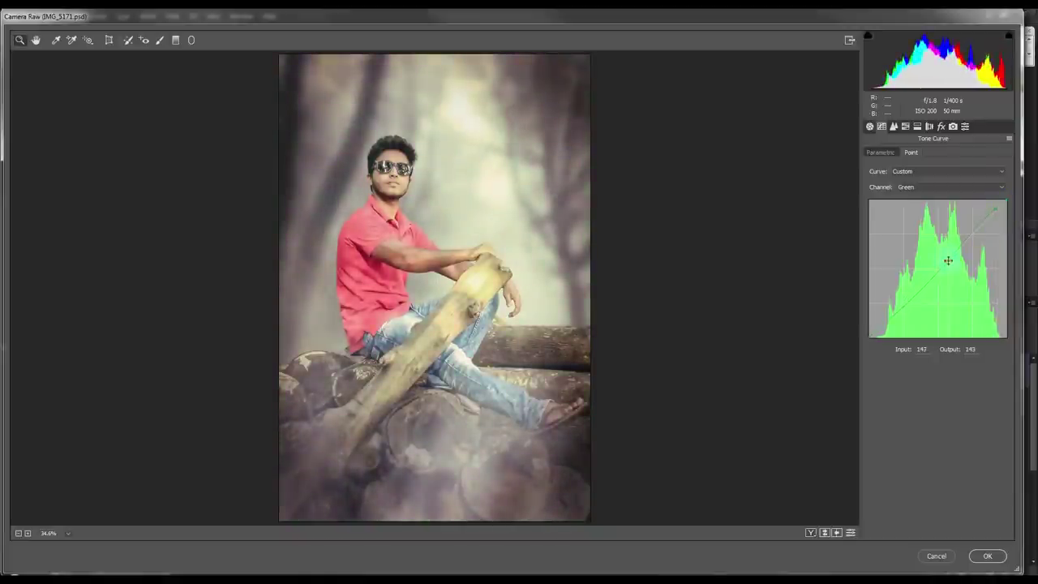
pyautogui.moveTo(900, 303); pyautogui.dragTo(904, 306)
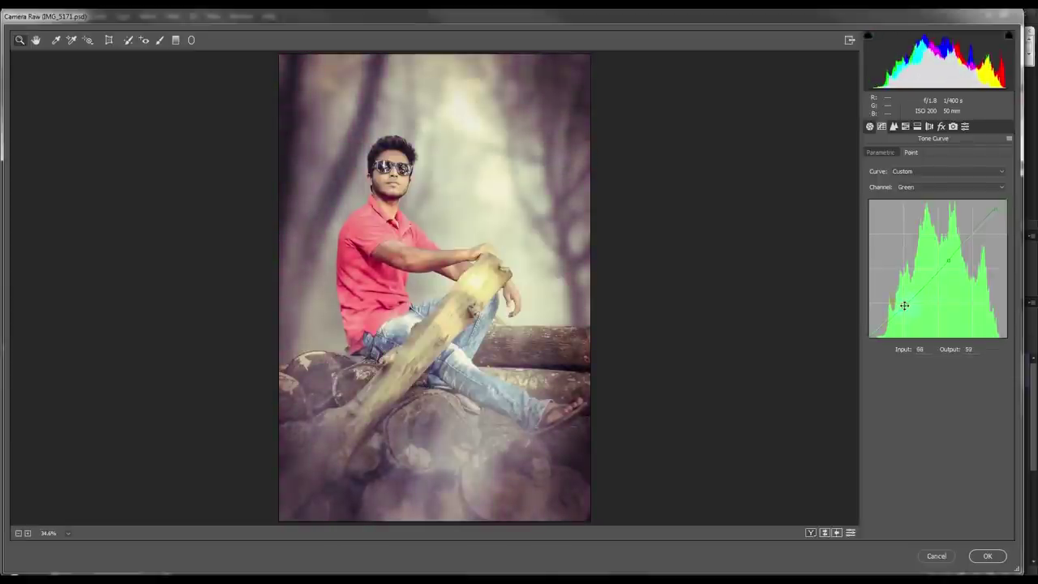
pyautogui.moveTo(903, 305); pyautogui.dragTo(902, 304)
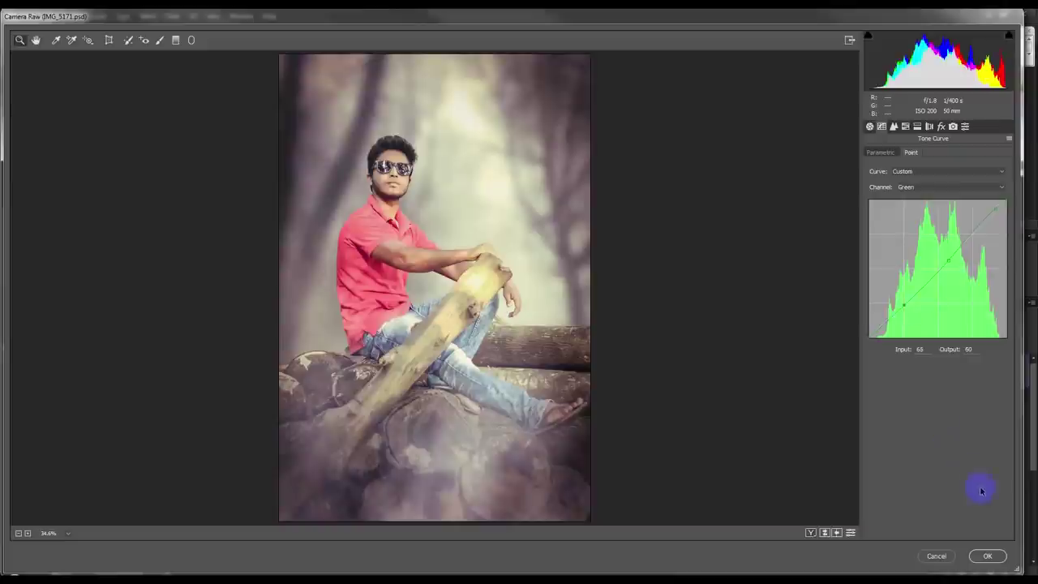
pyautogui.click(976, 555)
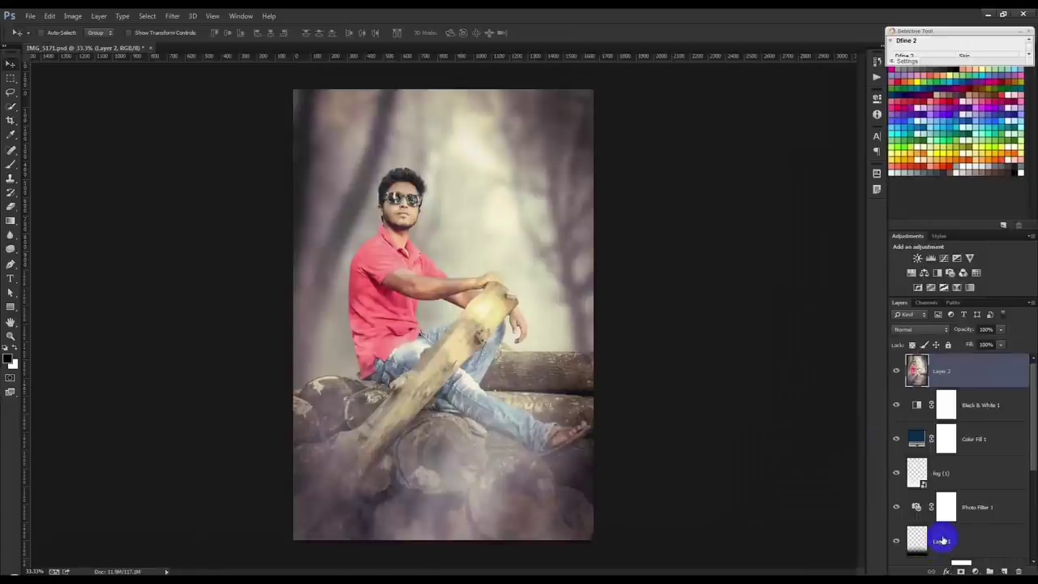
# Step: Hide Layer 2 to compare the composite before and after its grade
pyautogui.click(976, 571)
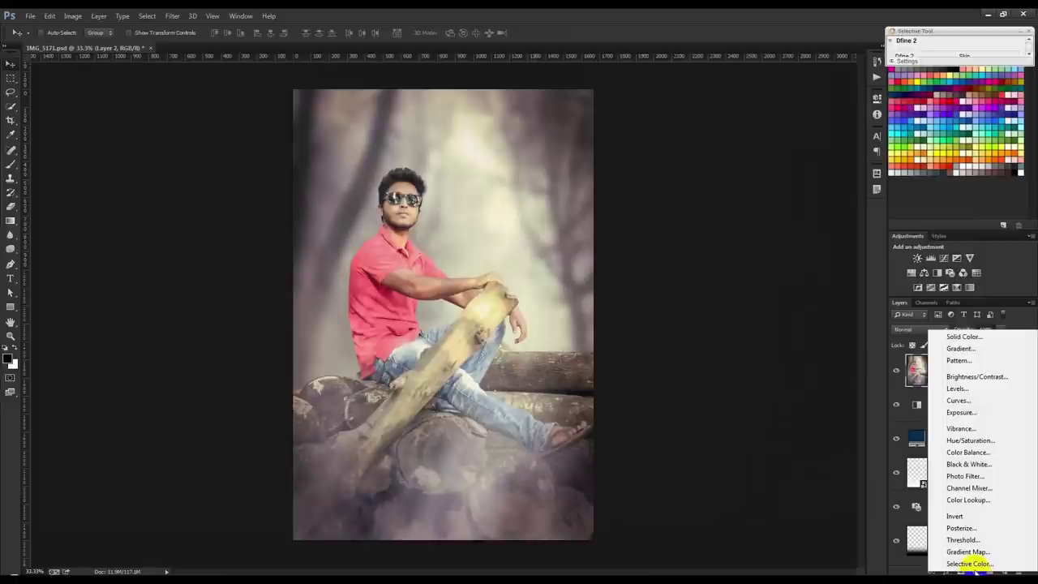
pyautogui.click(835, 382)
pyautogui.scroll(-3, 984, 474)
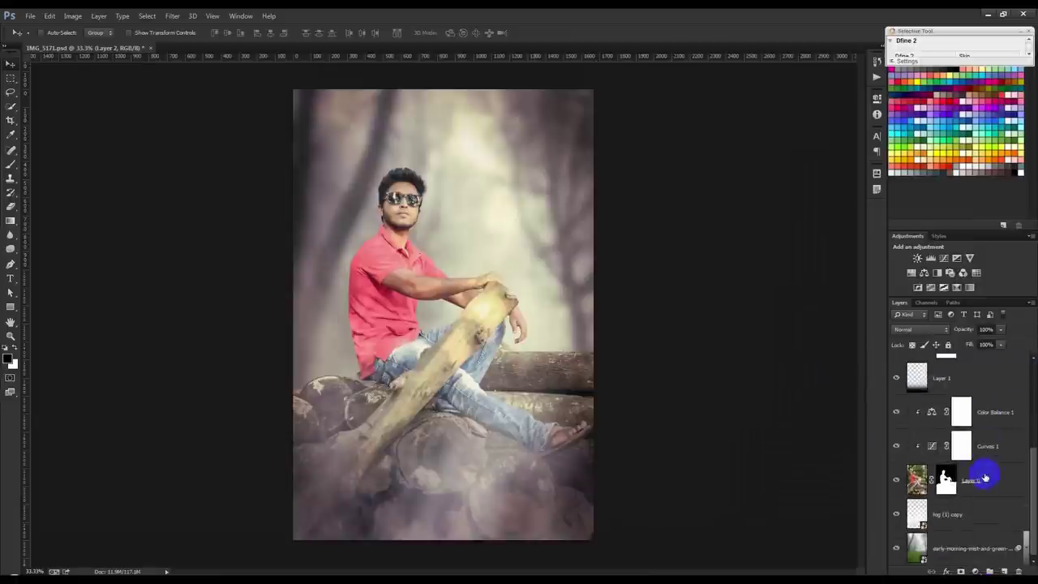
pyautogui.scroll(5, 982, 474)
pyautogui.click(896, 371)
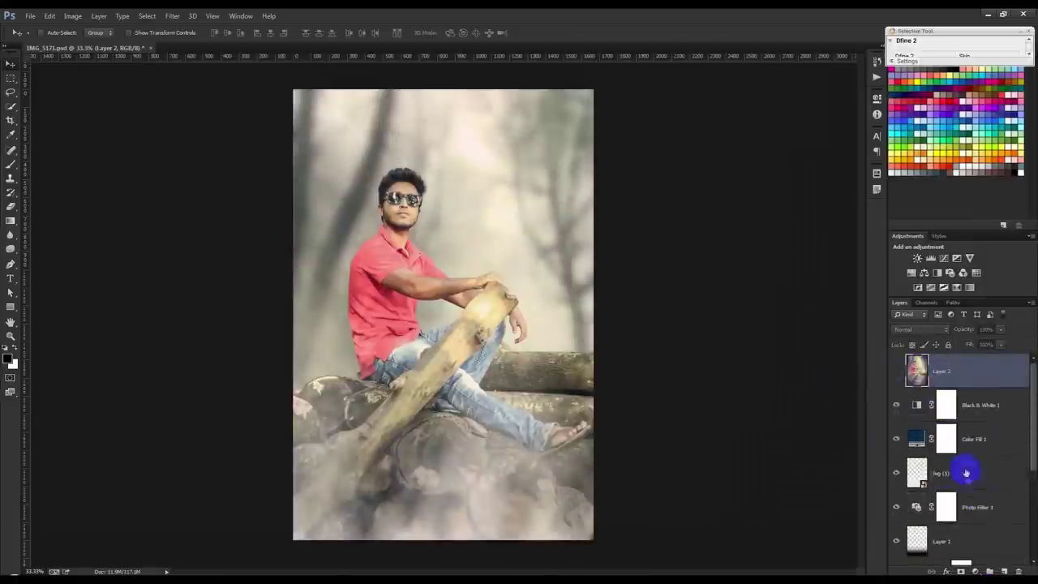
pyautogui.moveTo(965, 473); pyautogui.dragTo(1006, 563)
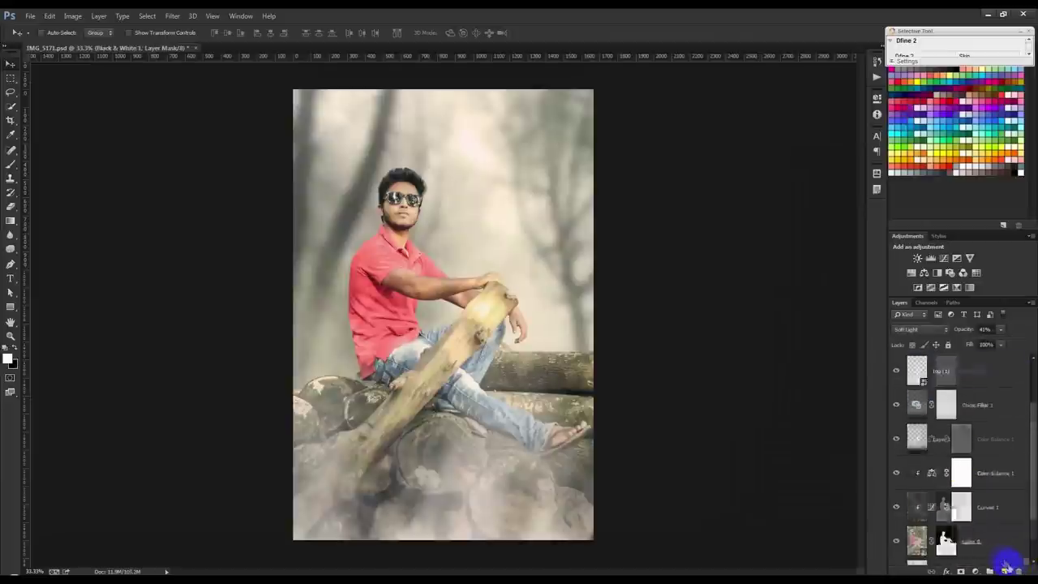
# Step: Reduce the forest background's Gaussian Blur radius to sharpen the trees
pyautogui.click(1015, 548)
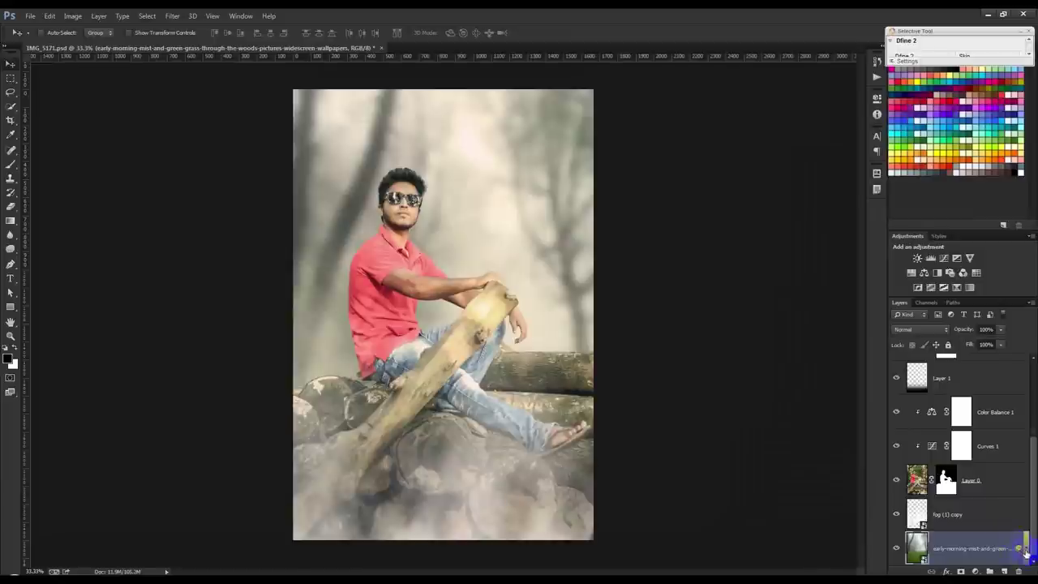
pyautogui.click(1025, 552)
pyautogui.doubleClick(962, 560)
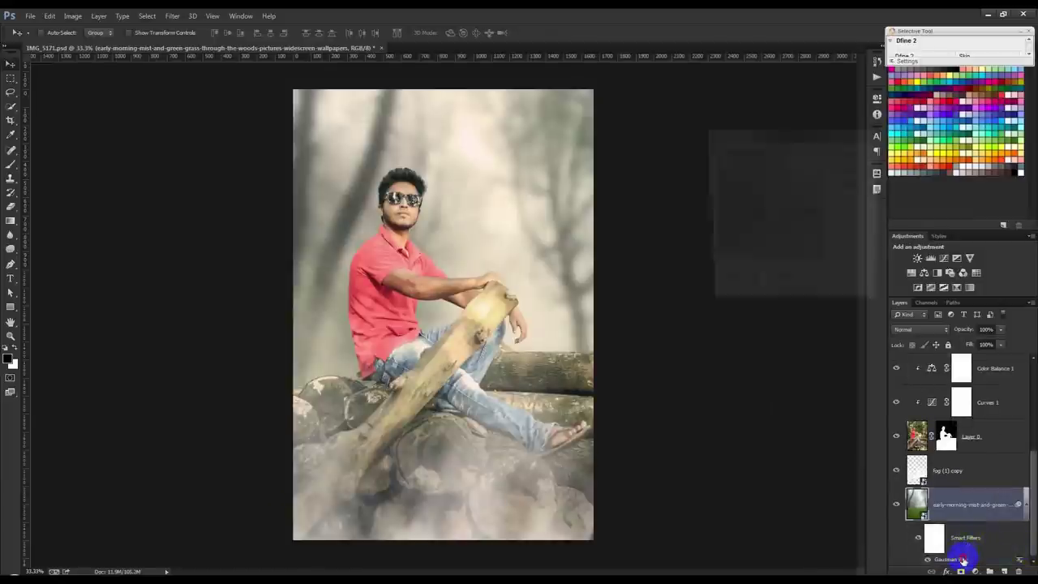
pyautogui.moveTo(782, 296); pyautogui.dragTo(737, 301)
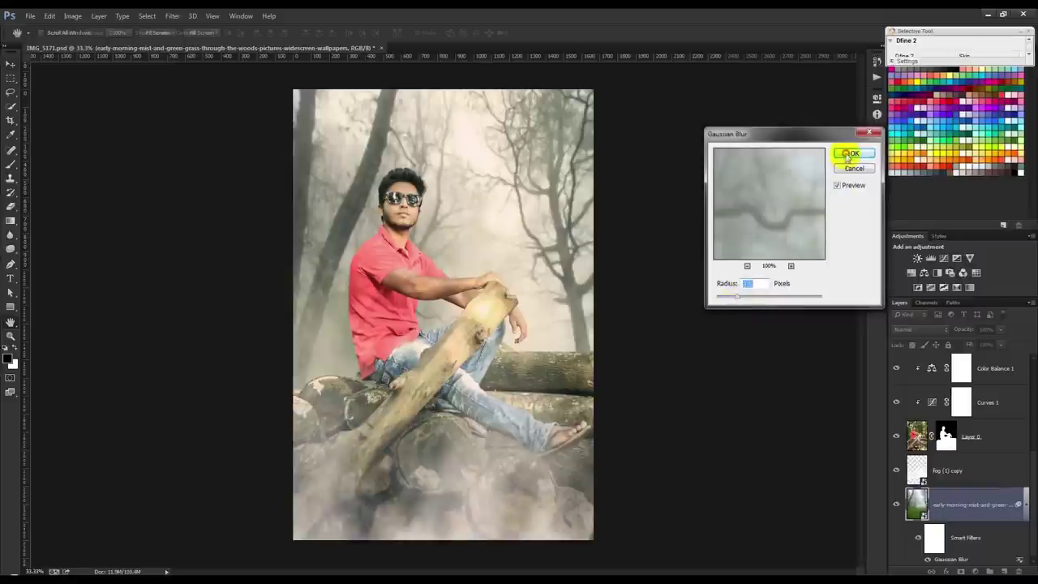
pyautogui.click(852, 154)
# Step: Select Black & White 1 and stamp all visible layers into a new Layer 2
pyautogui.scroll(5, 972, 393)
pyautogui.click(974, 371)
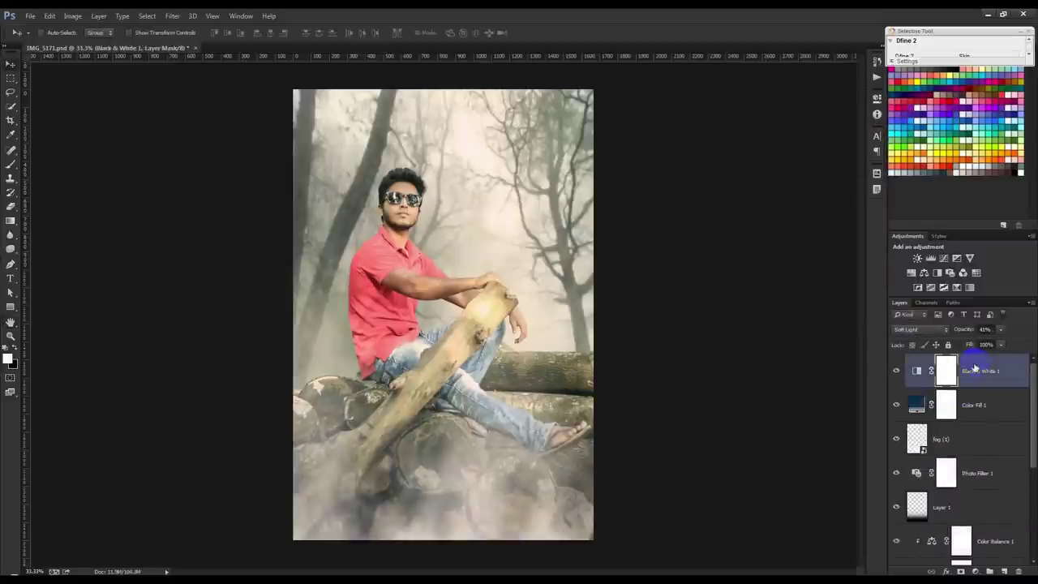
pyautogui.hotkey('ctrl', 'shift', 'alt', 'e')
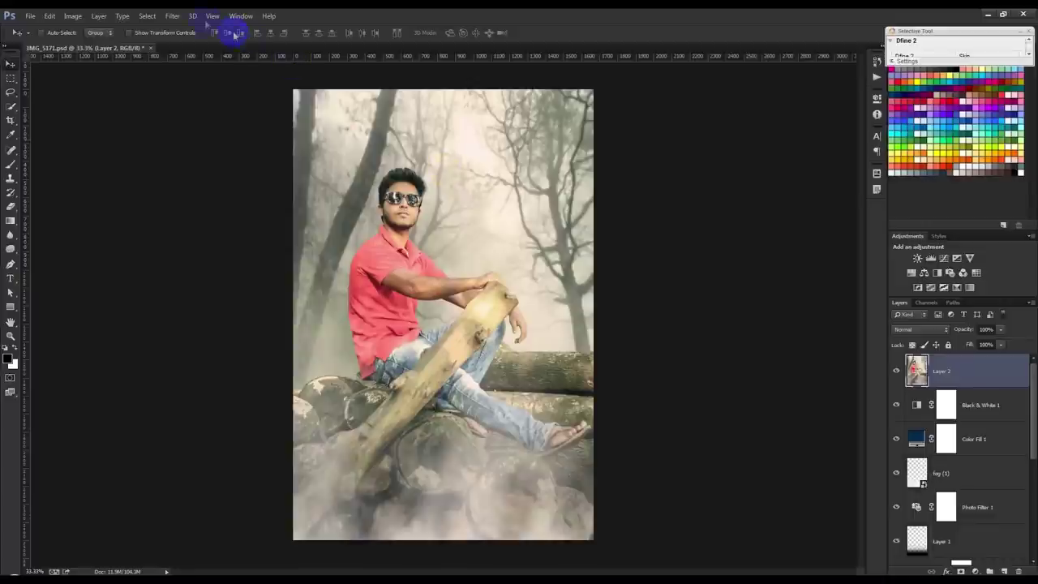
pyautogui.click(175, 18)
# Step: Open the Camera Raw Filter on the merged layer and lower the Temperature slightly
pyautogui.click(635, 256)
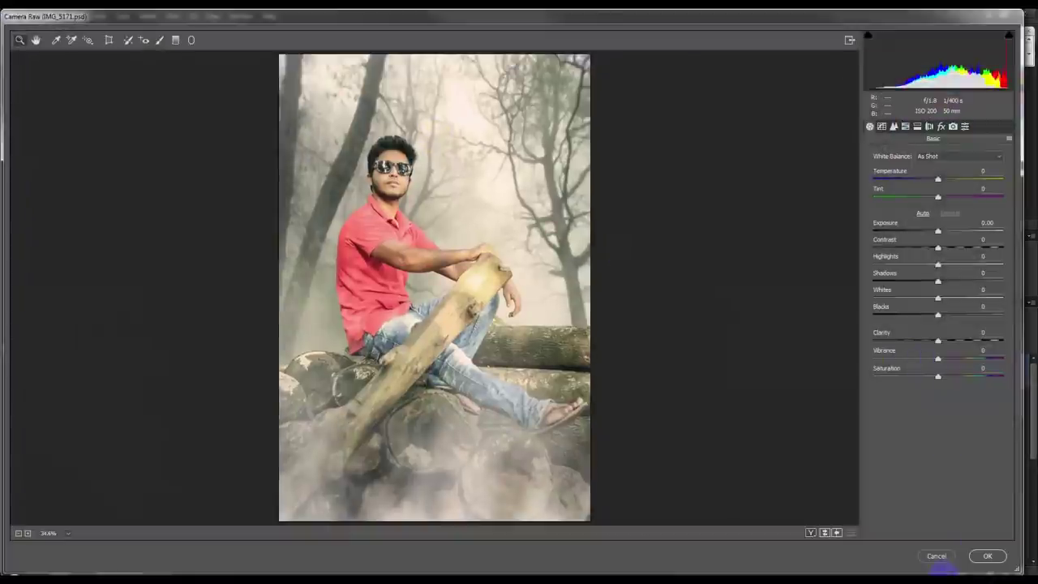
pyautogui.click(938, 556)
pyautogui.click(173, 17)
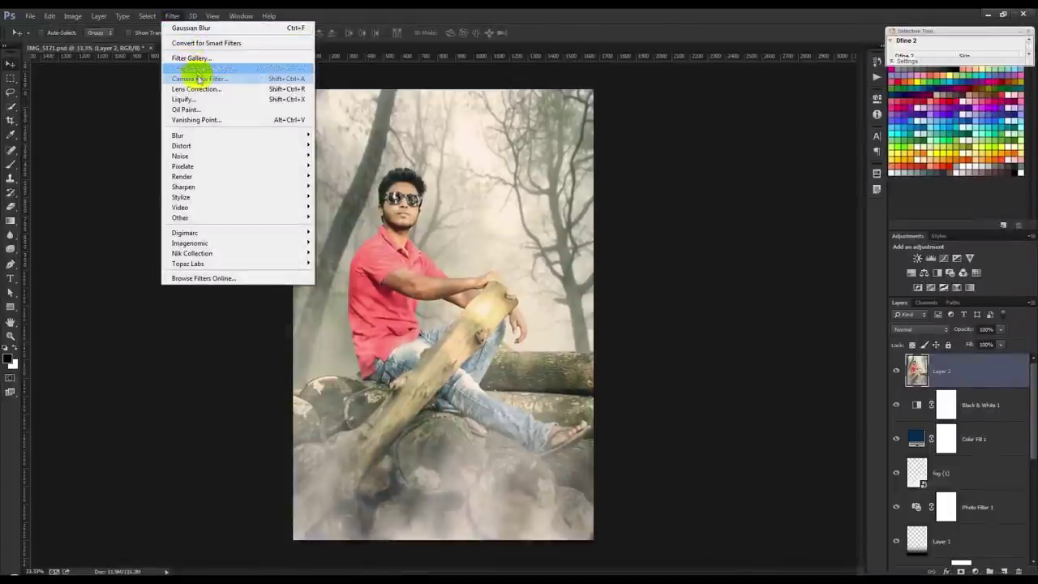
pyautogui.click(583, 264)
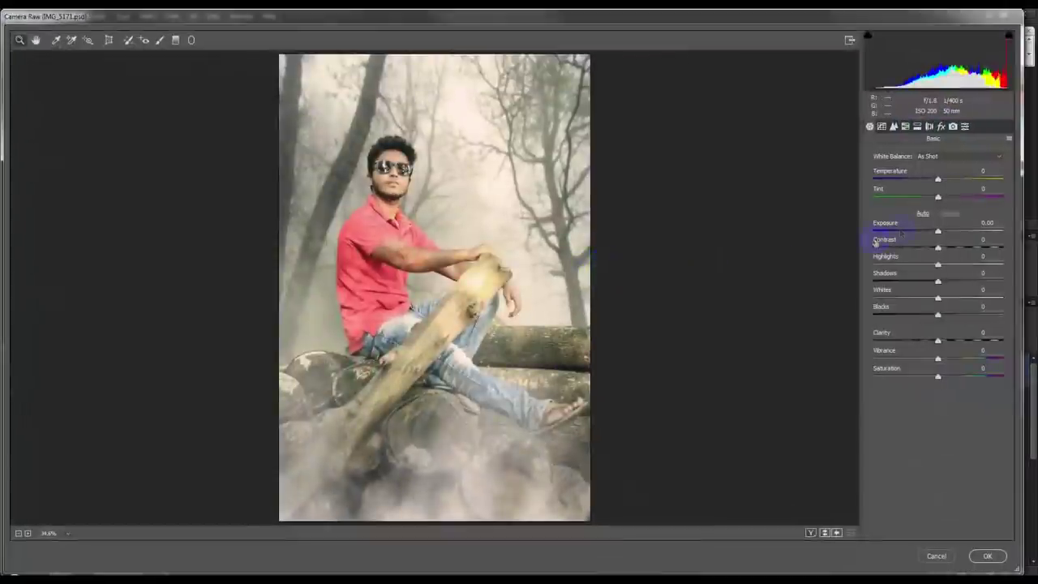
pyautogui.moveTo(941, 182); pyautogui.dragTo(929, 182)
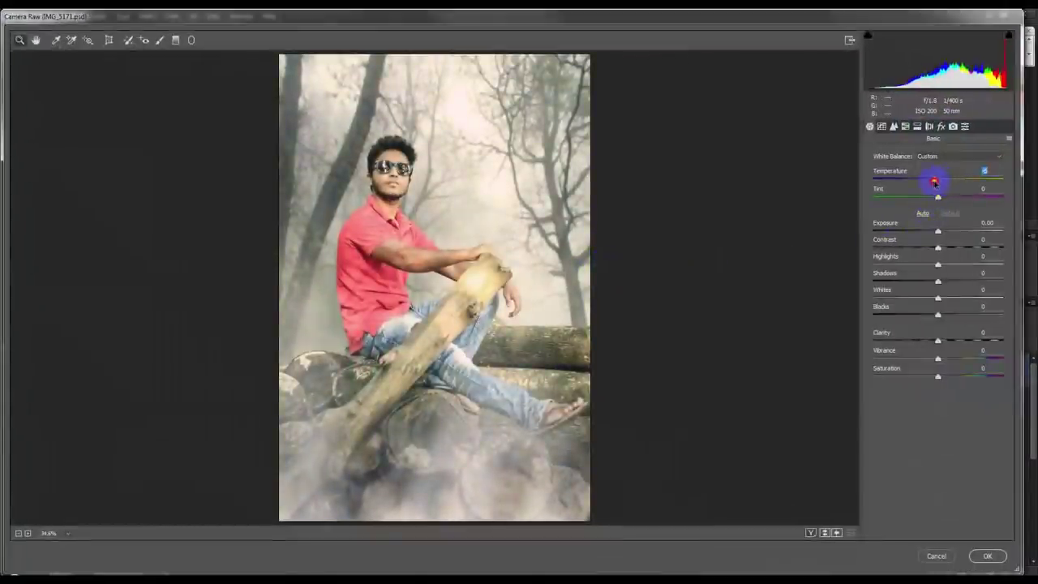
# Step: Add a dark Highlight Priority post-crop vignette of about −44
pyautogui.click(953, 127)
pyautogui.click(941, 126)
pyautogui.moveTo(939, 300); pyautogui.dragTo(910, 315)
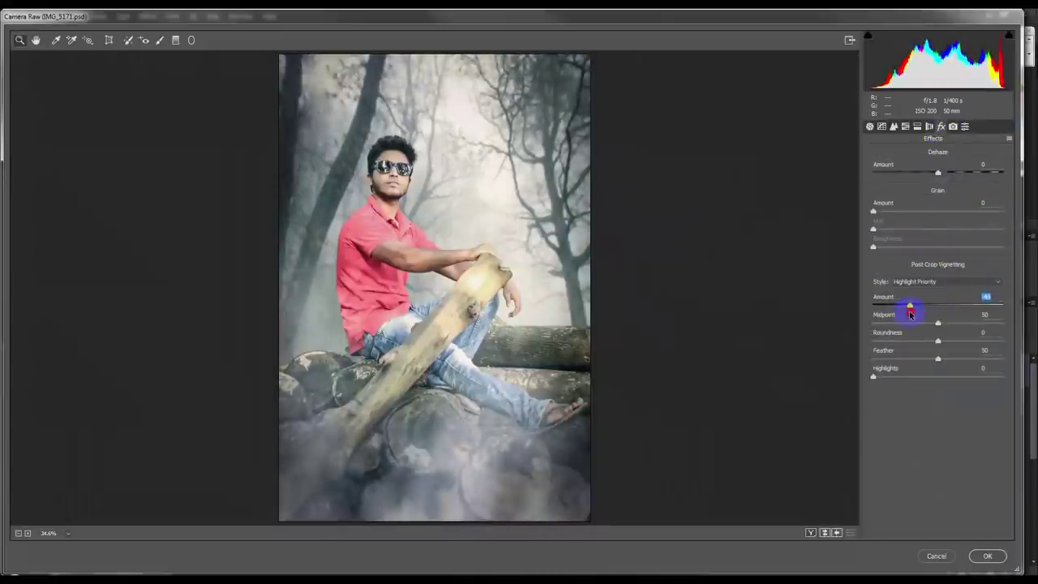
pyautogui.moveTo(909, 314); pyautogui.dragTo(908, 316)
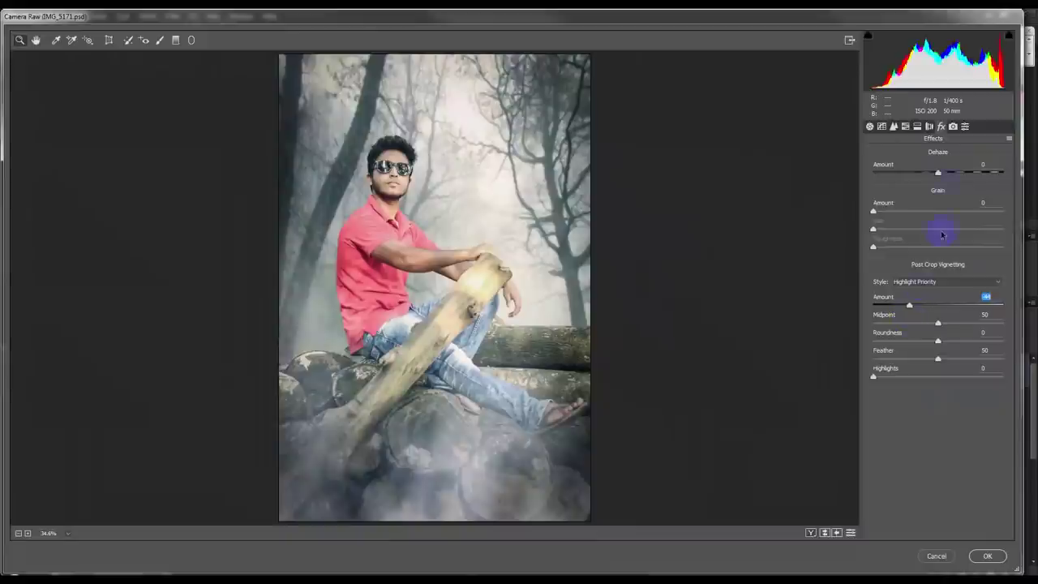
pyautogui.click(907, 128)
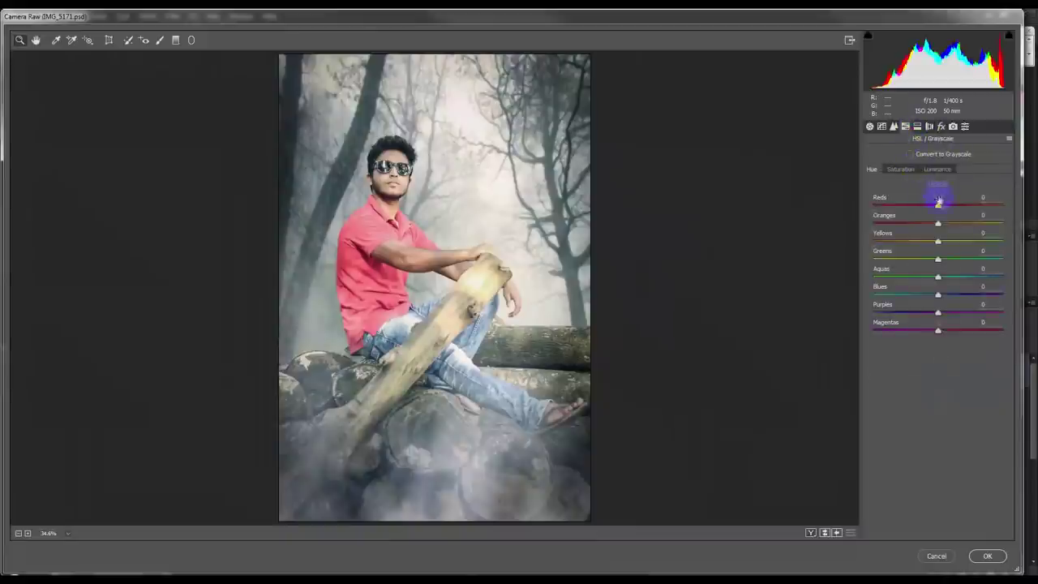
# Step: Shift the Reds and Oranges hues and raise Clarity for more midtone contrast
pyautogui.moveTo(939, 209)
pyautogui.mouseDown()
pyautogui.moveTo(892, 209)
pyautogui.moveTo(953, 224)
pyautogui.mouseUp()
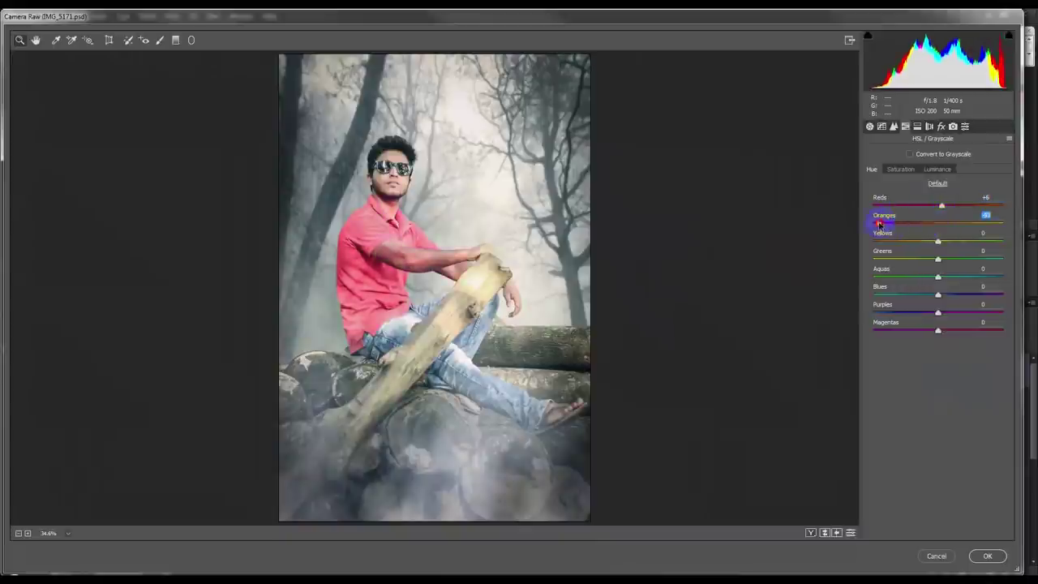
pyautogui.moveTo(952, 224)
pyautogui.mouseDown()
pyautogui.moveTo(922, 204)
pyautogui.moveTo(1003, 204)
pyautogui.moveTo(948, 209)
pyautogui.mouseUp()
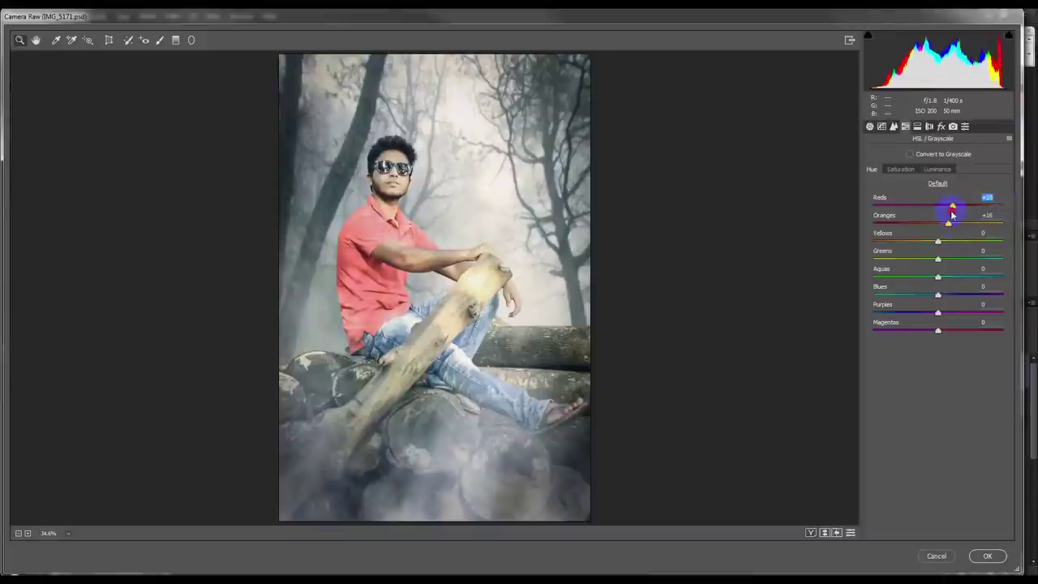
pyautogui.click(894, 125)
pyautogui.click(881, 126)
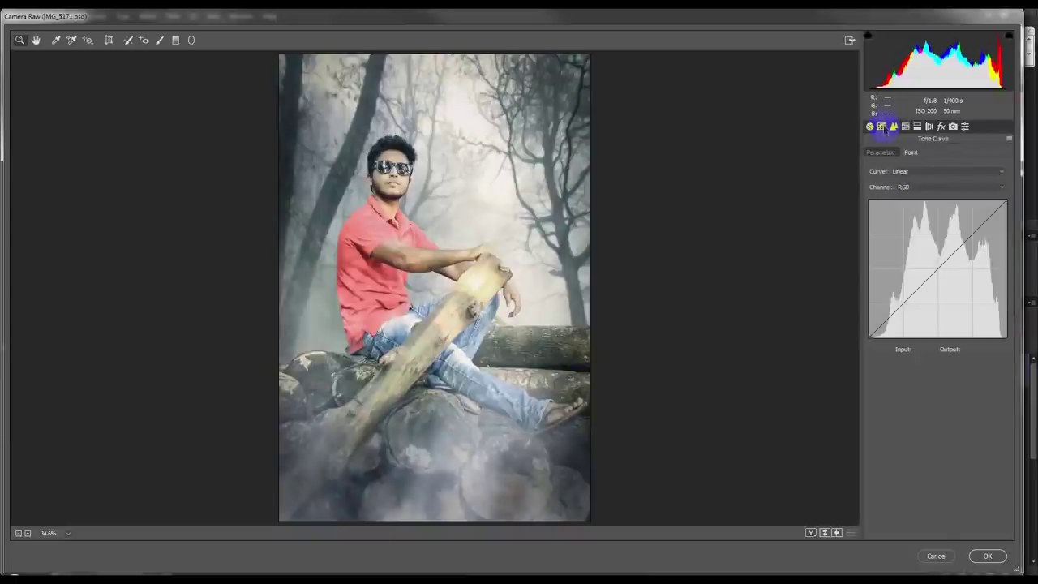
pyautogui.click(870, 126)
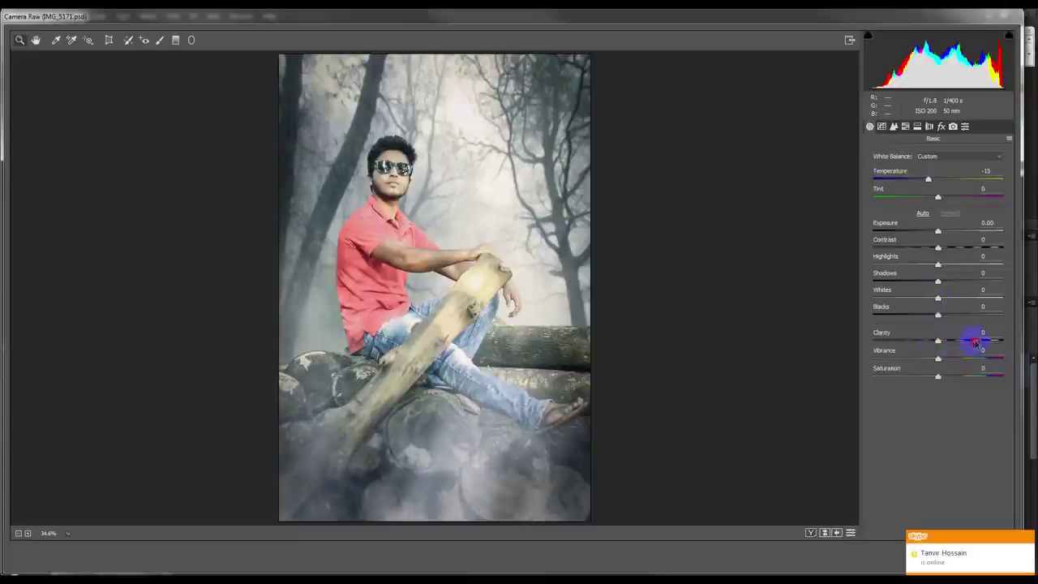
pyautogui.moveTo(945, 344); pyautogui.dragTo(962, 344)
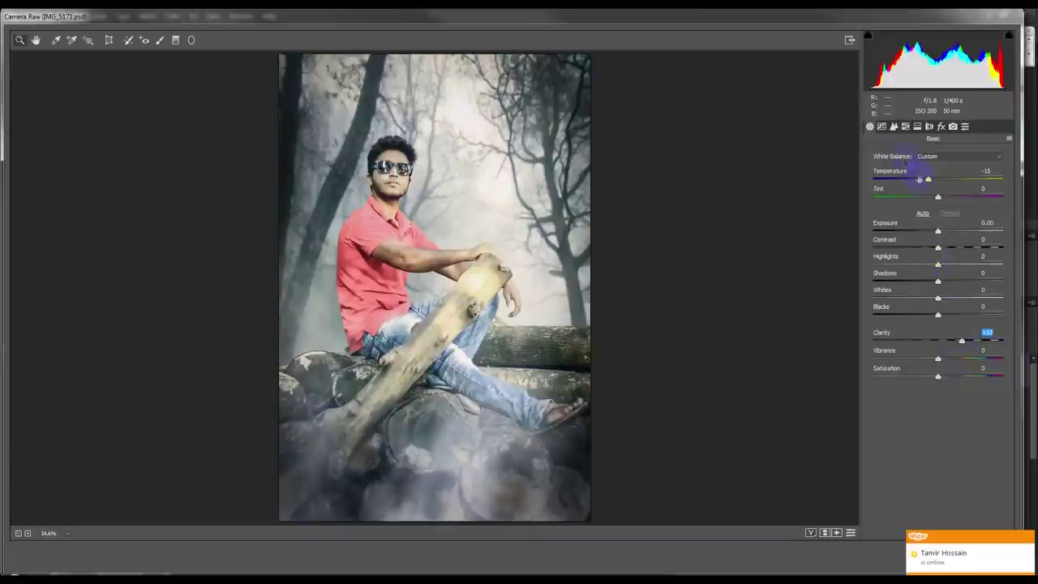
# Step: Raise the Sharpening Amount slightly, fine-tune Dehaze, and apply the Camera Raw grade
pyautogui.click(892, 127)
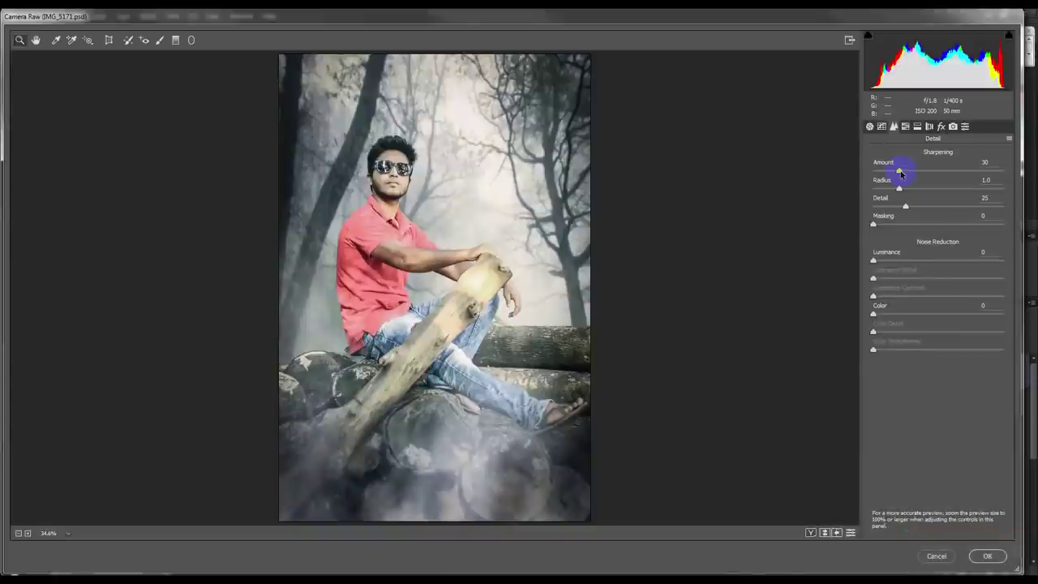
pyautogui.moveTo(905, 205); pyautogui.dragTo(914, 205)
pyautogui.click(906, 127)
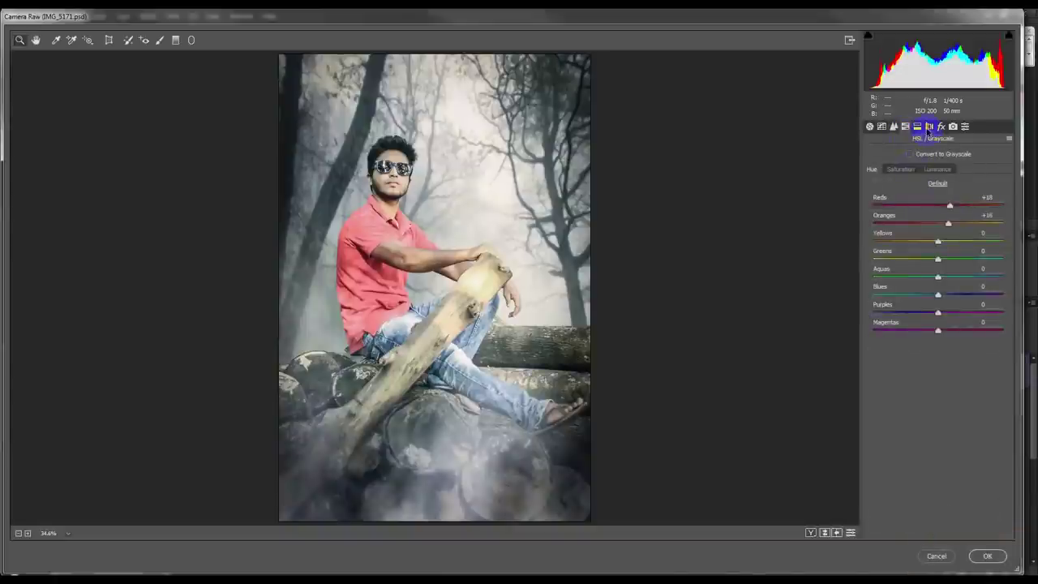
pyautogui.click(929, 126)
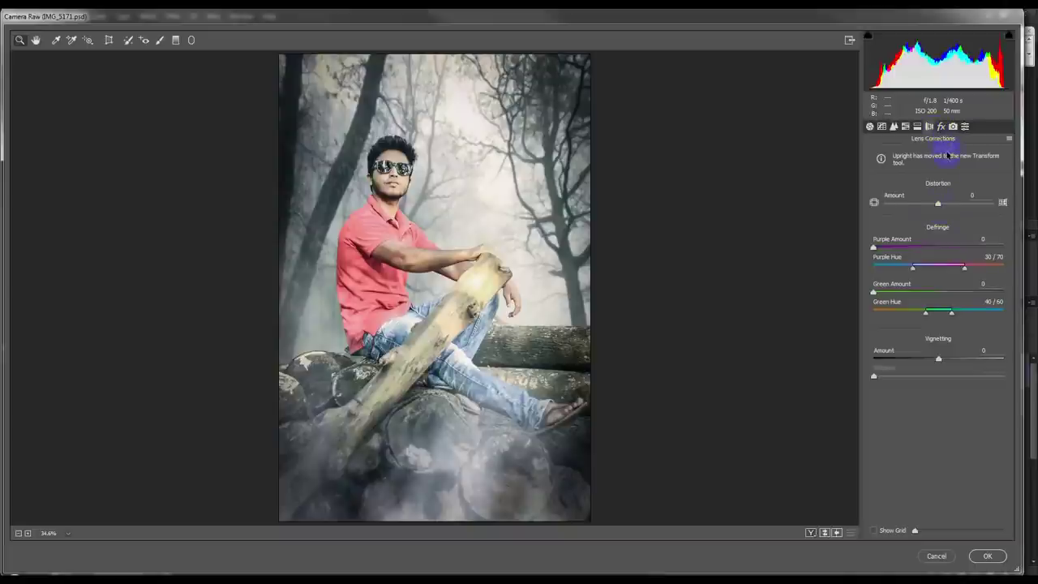
pyautogui.click(941, 126)
pyautogui.moveTo(939, 174); pyautogui.dragTo(935, 176)
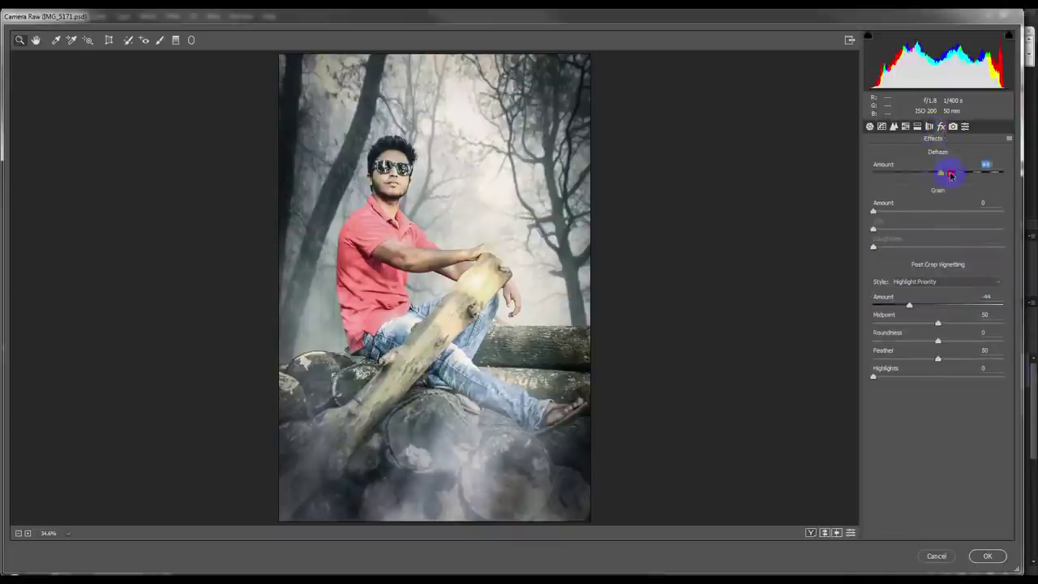
pyautogui.moveTo(935, 176); pyautogui.dragTo(935, 175)
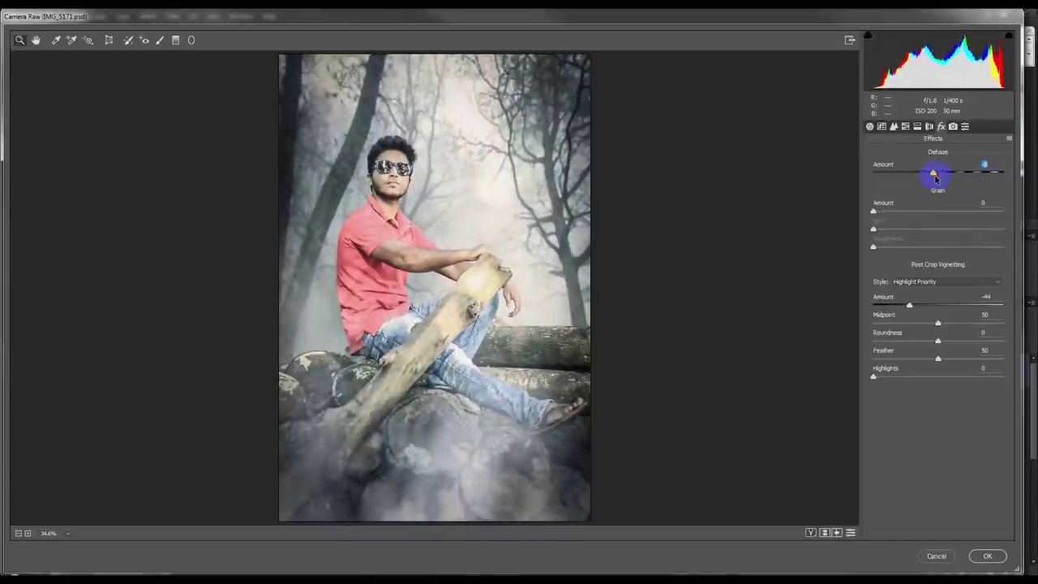
pyautogui.moveTo(935, 174); pyautogui.dragTo(939, 174)
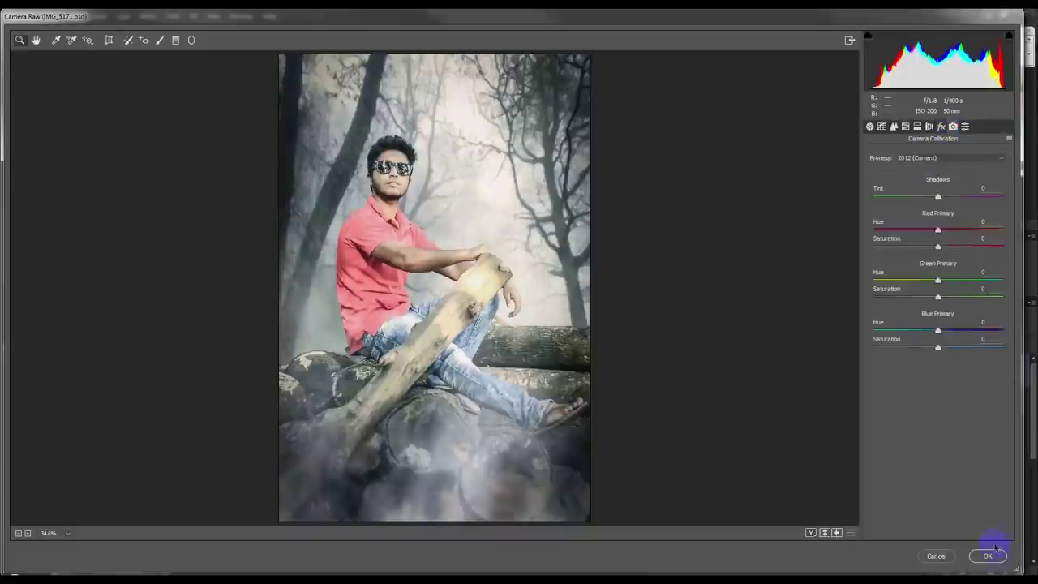
pyautogui.click(988, 557)
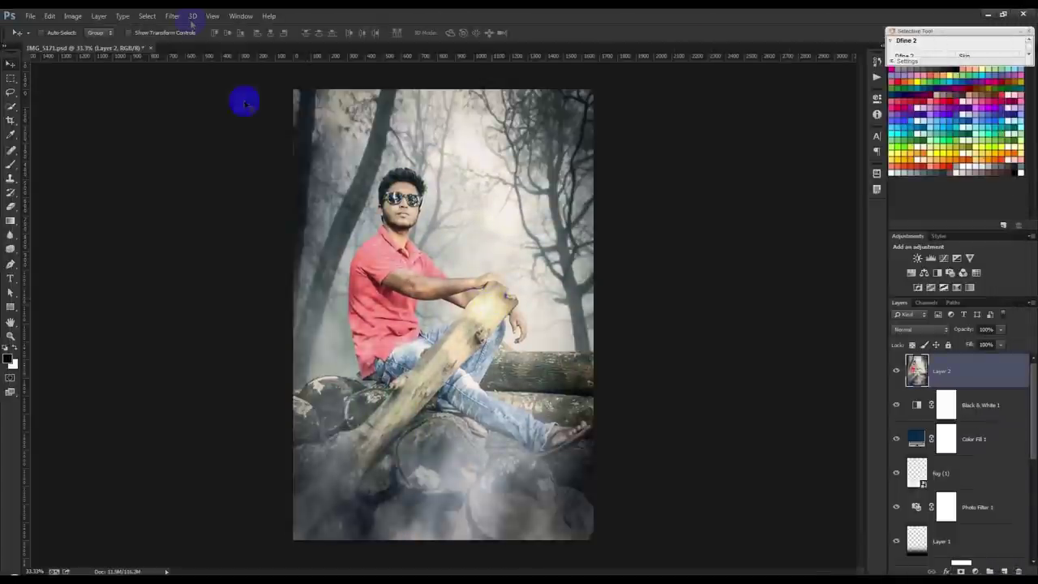
pyautogui.click(172, 15)
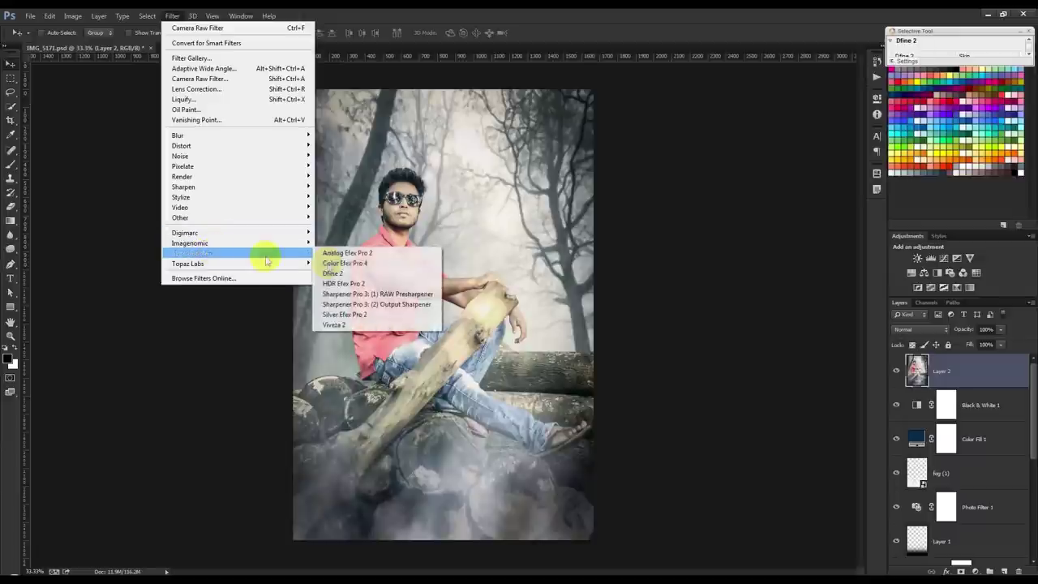
# Step: In Color Efex Pro 4, preview the filters from Bi-Color Filters to Contrast Only
pyautogui.click(336, 265)
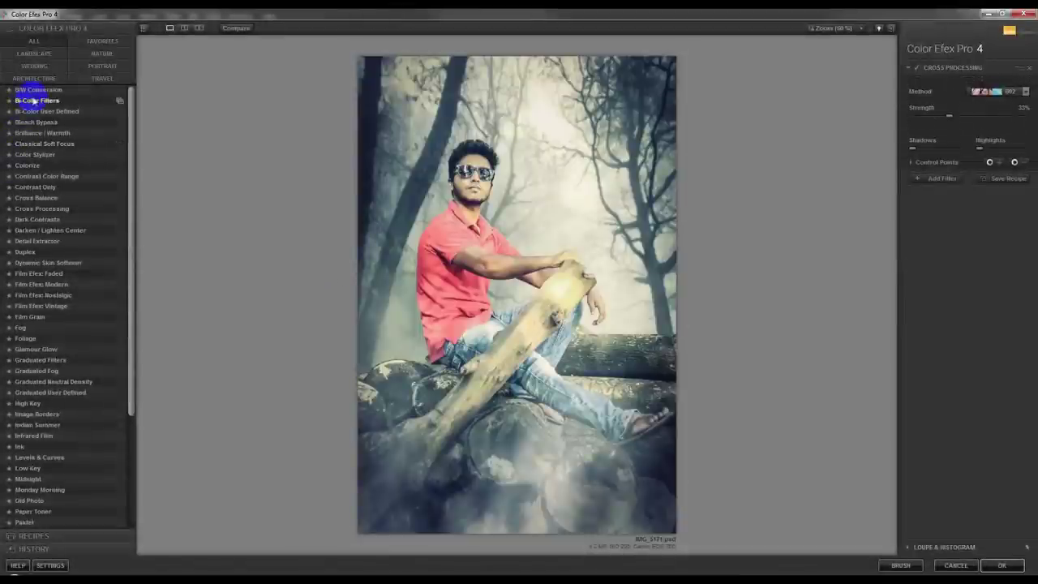
pyautogui.click(33, 99)
pyautogui.click(36, 111)
pyautogui.click(37, 121)
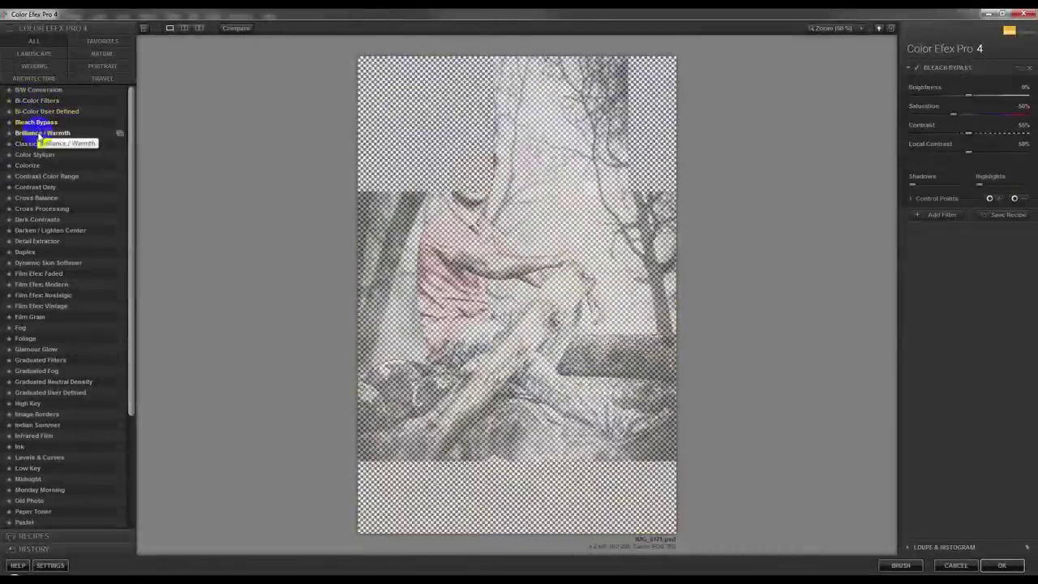
pyautogui.click(38, 133)
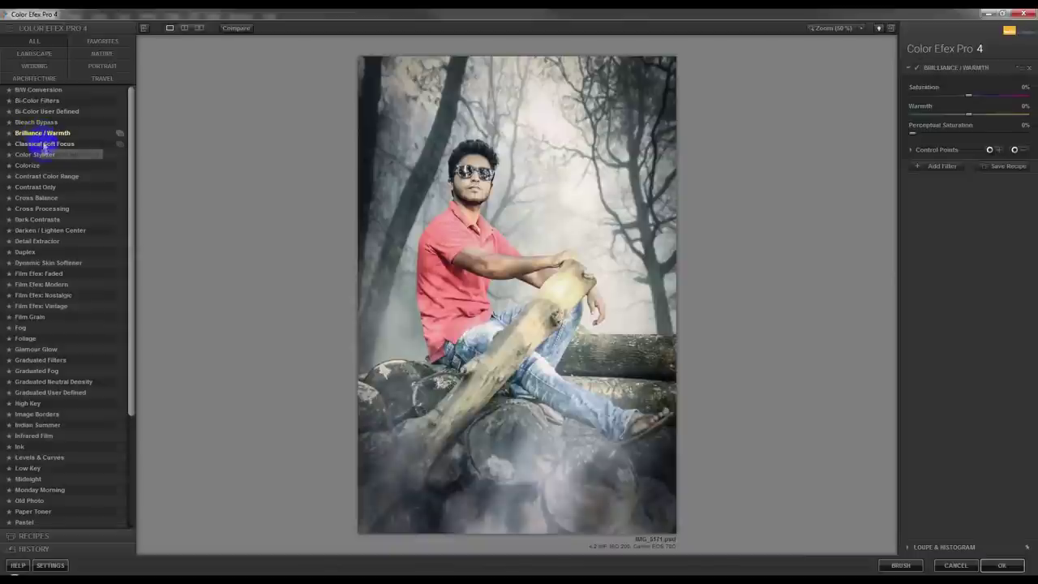
pyautogui.click(40, 143)
pyautogui.click(37, 154)
pyautogui.click(29, 165)
pyautogui.click(36, 176)
pyautogui.click(37, 185)
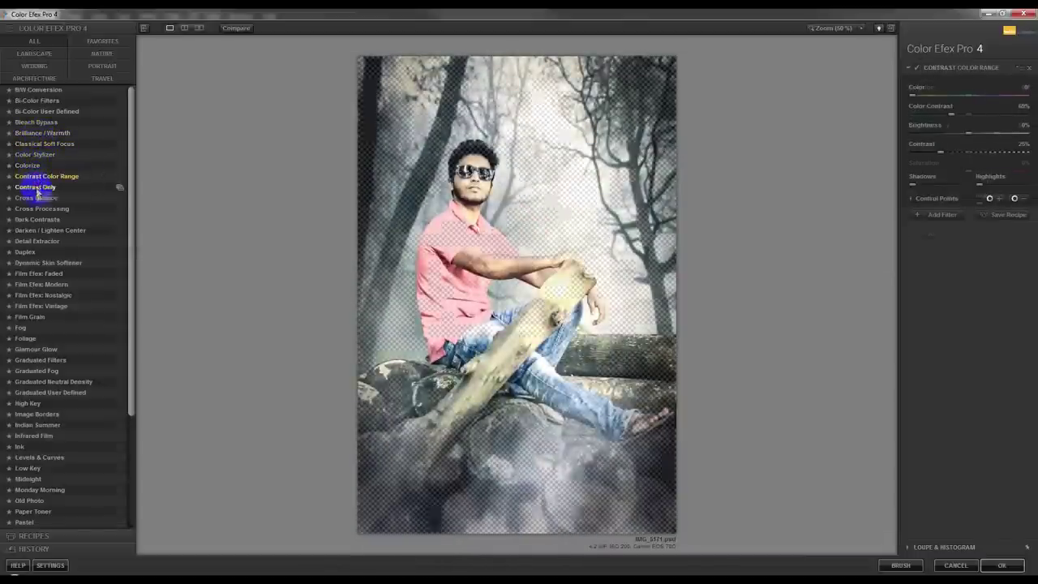
# Step: Add Cross Balance with the Tungsten To Daylight preset at 44% strength
pyautogui.click(36, 197)
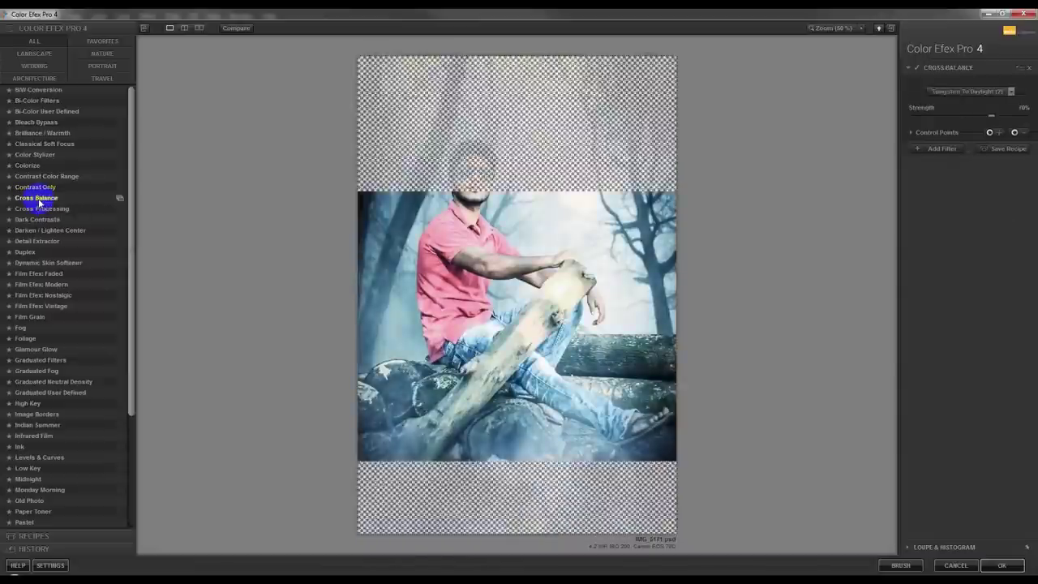
pyautogui.click(969, 92)
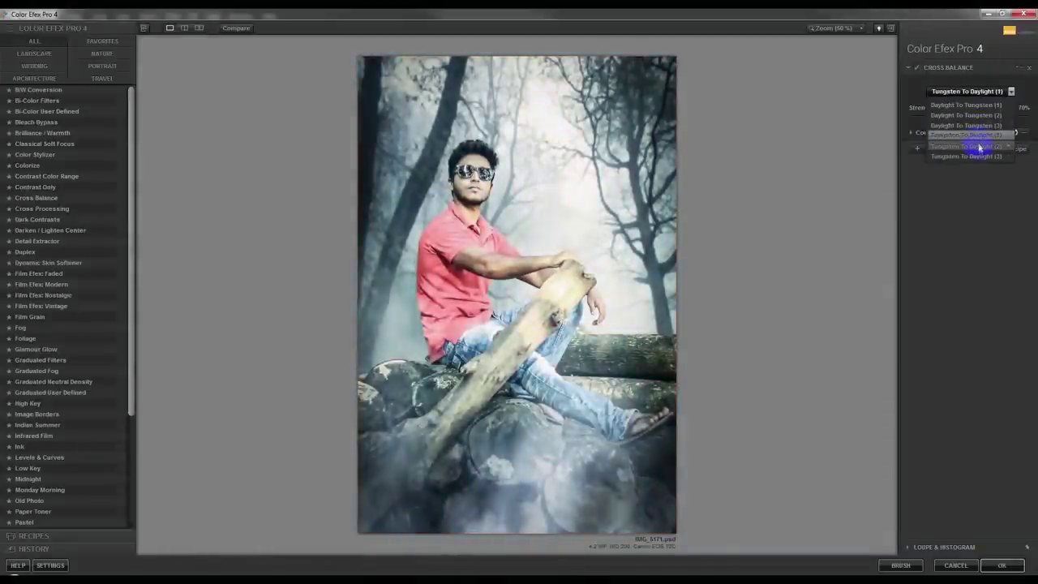
pyautogui.click(977, 136)
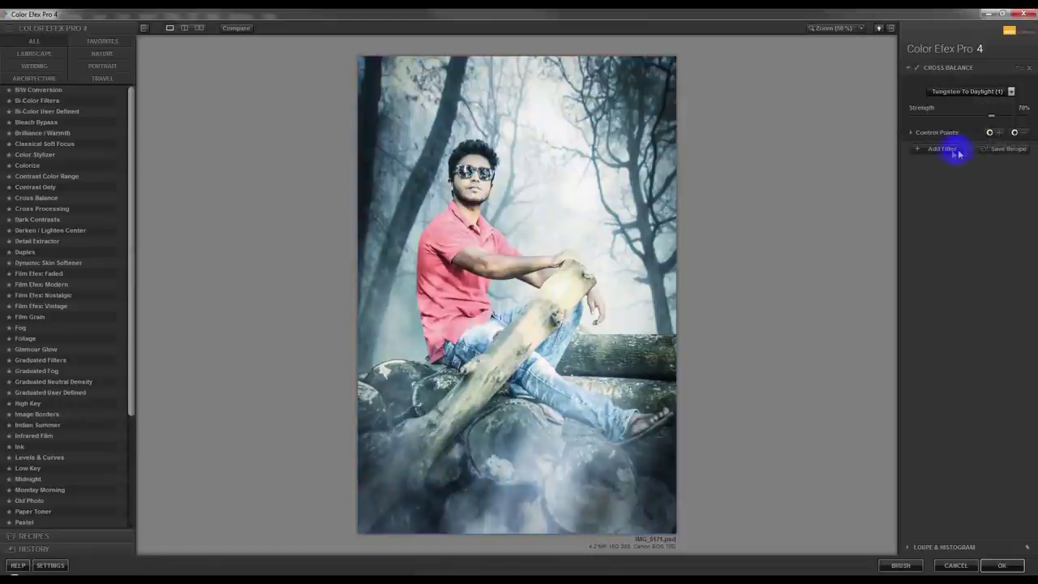
pyautogui.moveTo(988, 117); pyautogui.dragTo(966, 118)
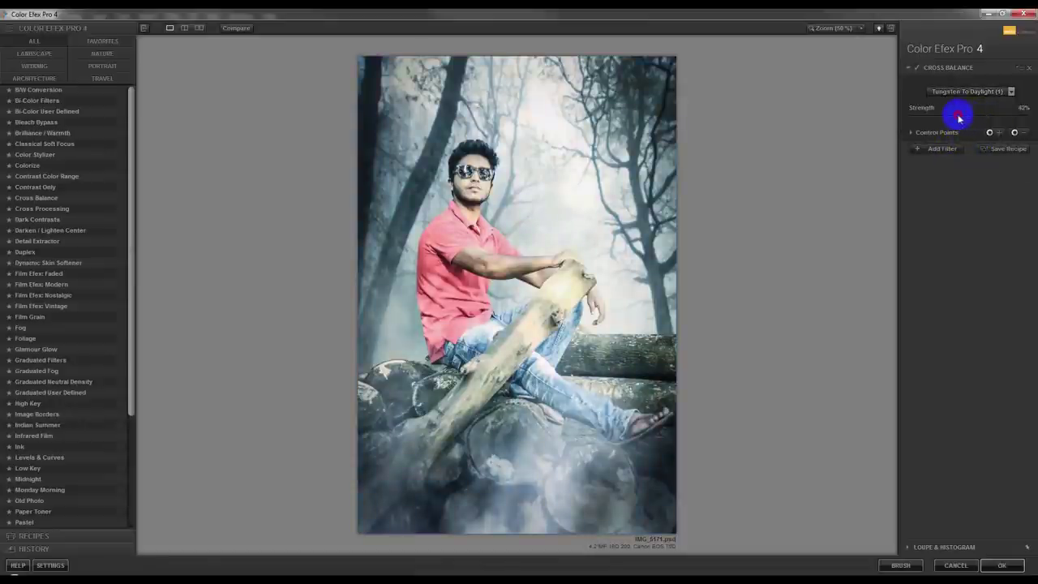
# Step: Add Dynamic Skin Softener after trying others, disable Cross Balance, and return to Photoshop
pyautogui.click(954, 150)
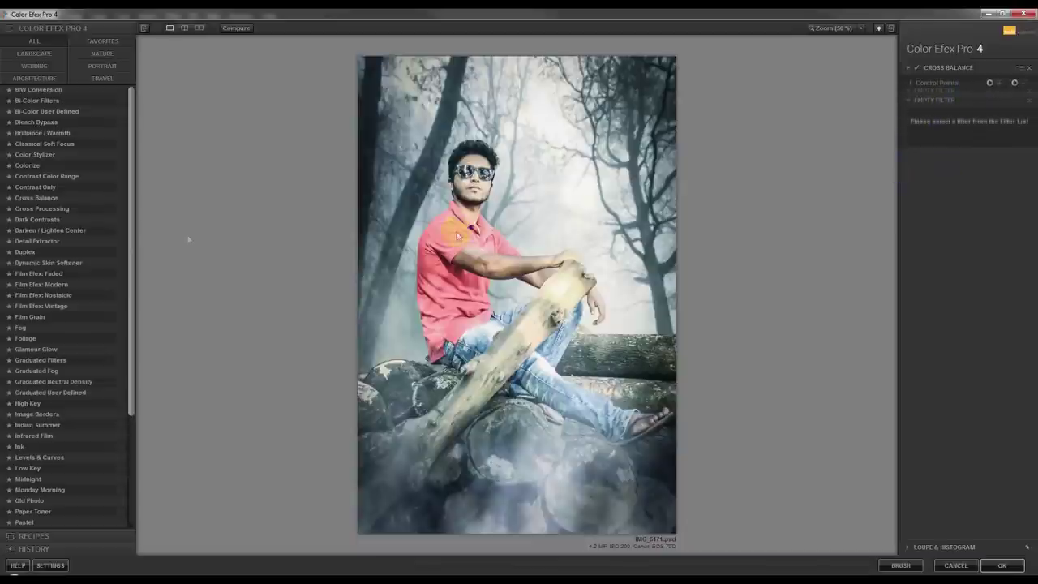
pyautogui.click(48, 208)
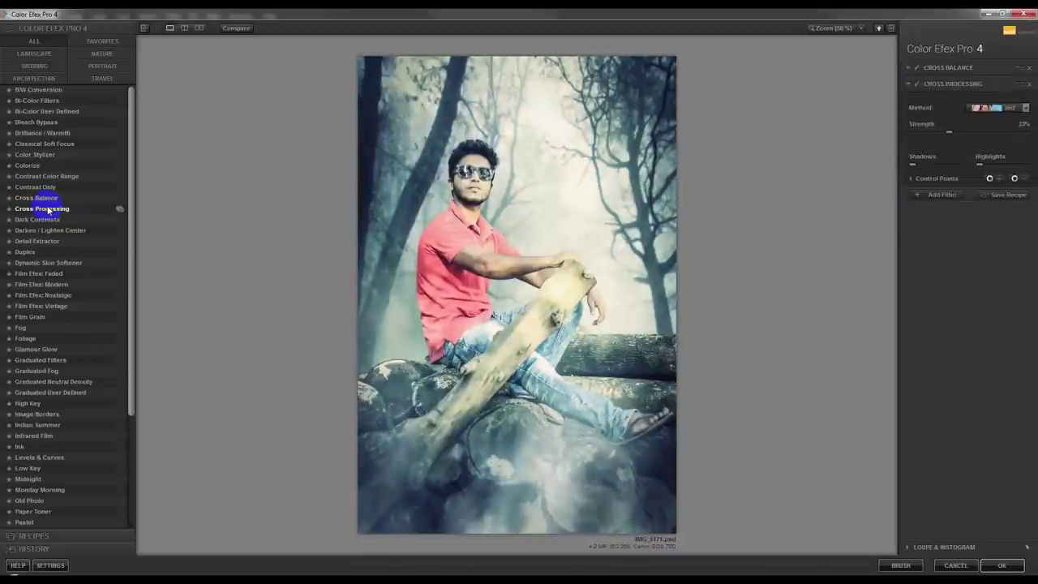
pyautogui.click(39, 219)
pyautogui.click(43, 232)
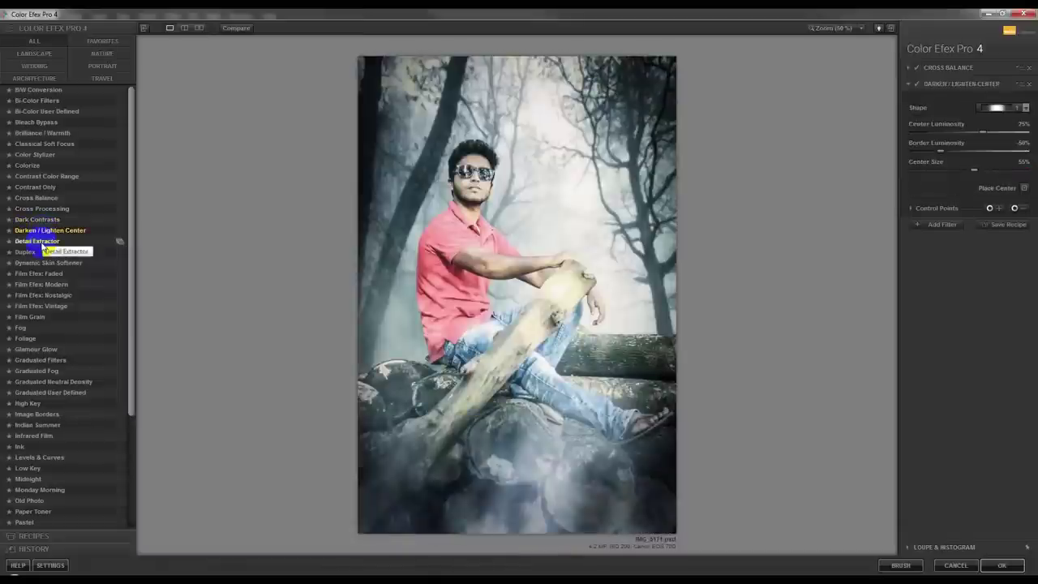
pyautogui.click(39, 241)
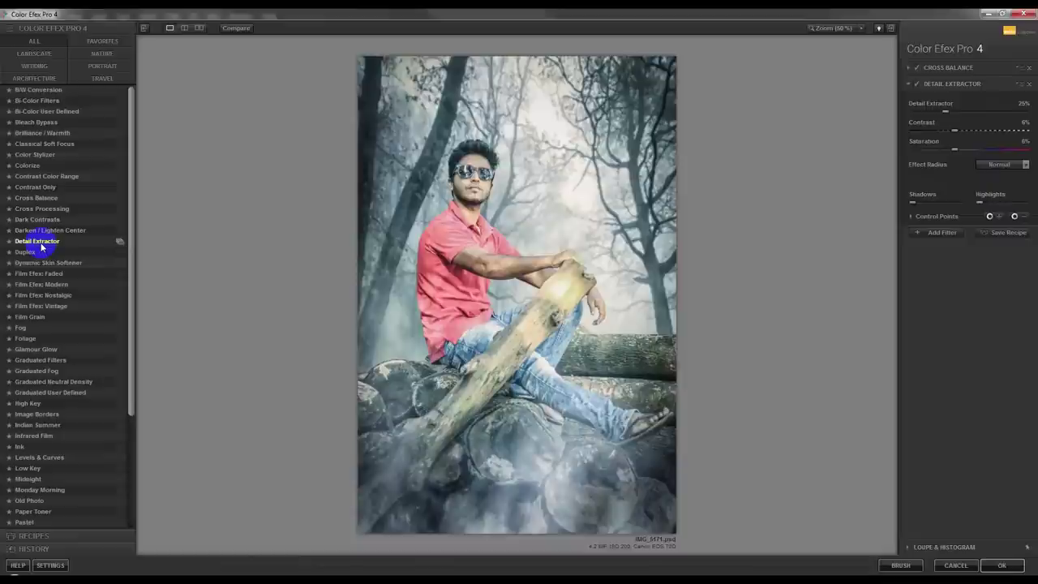
pyautogui.click(35, 263)
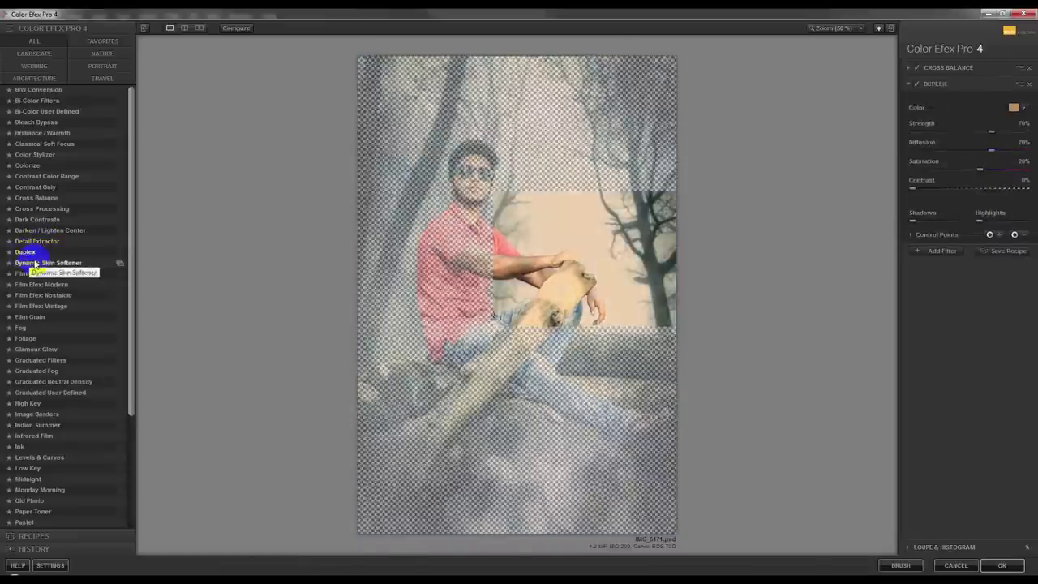
pyautogui.click(917, 68)
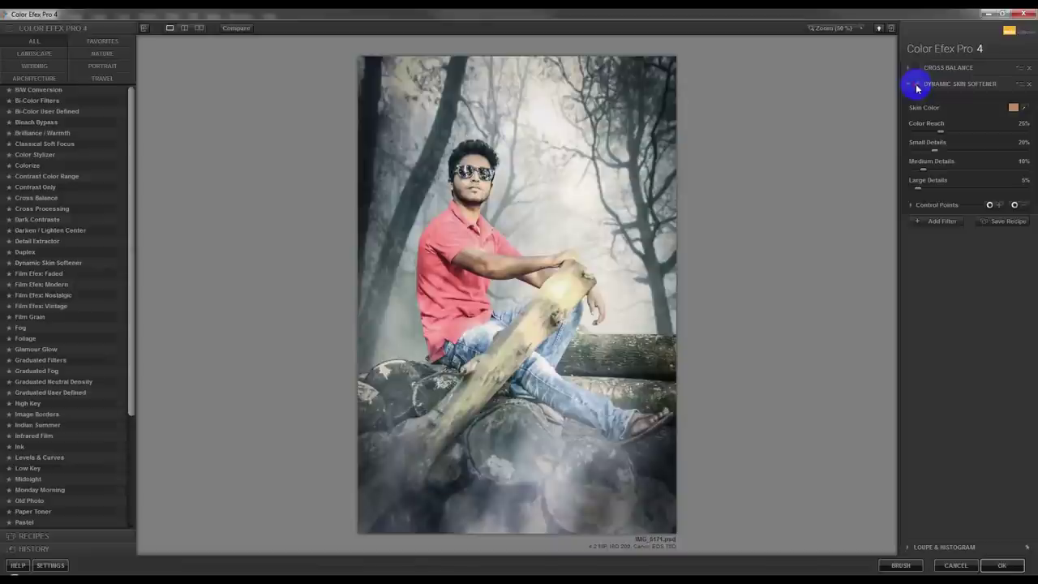
pyautogui.click(1004, 566)
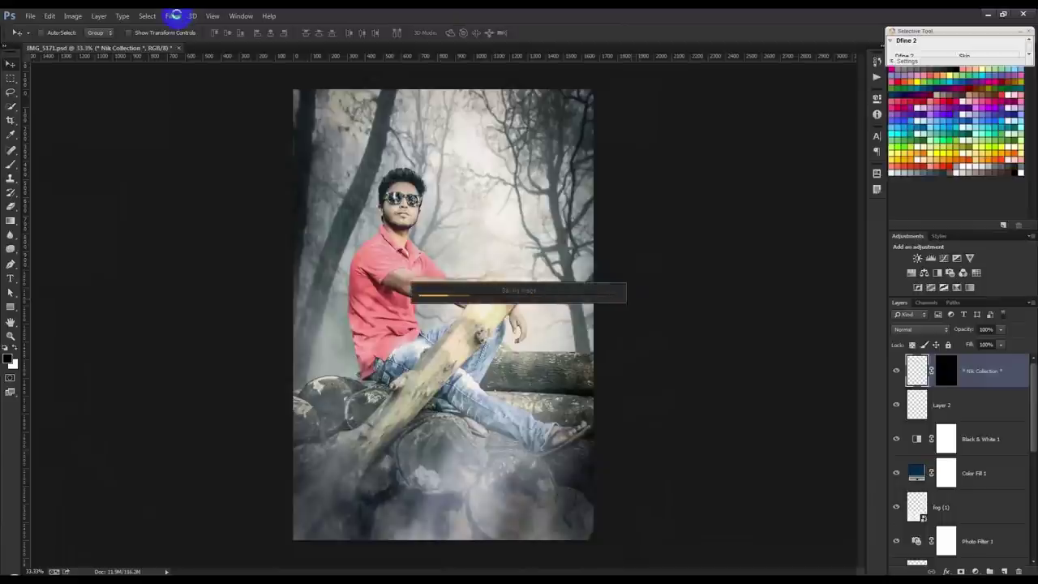
# Step: Run Nik Viveza 2 with Structure 47% and Saturation about 51%, applying it
pyautogui.click(173, 16)
pyautogui.moveTo(195, 253)
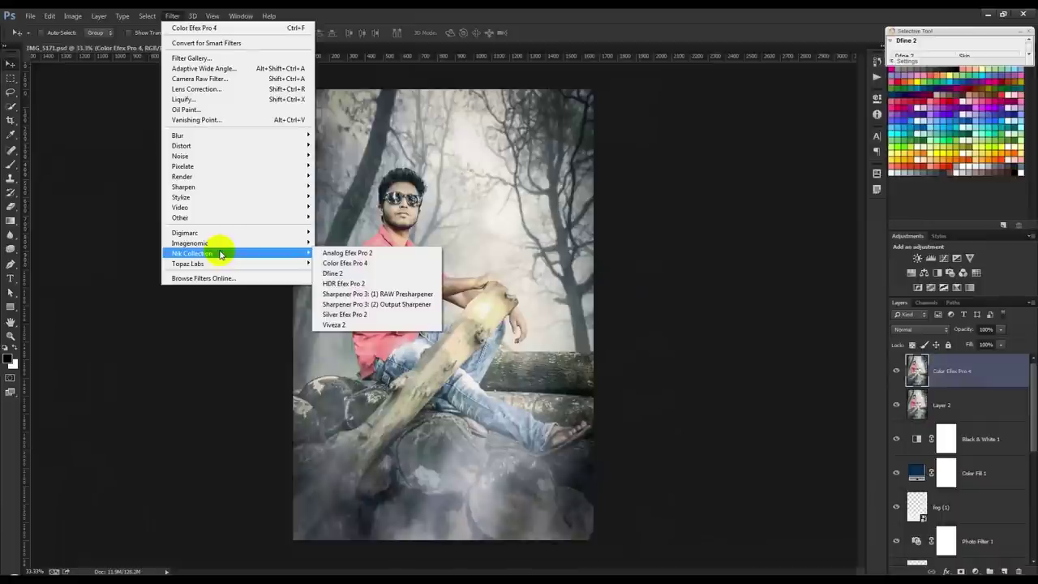
pyautogui.click(334, 324)
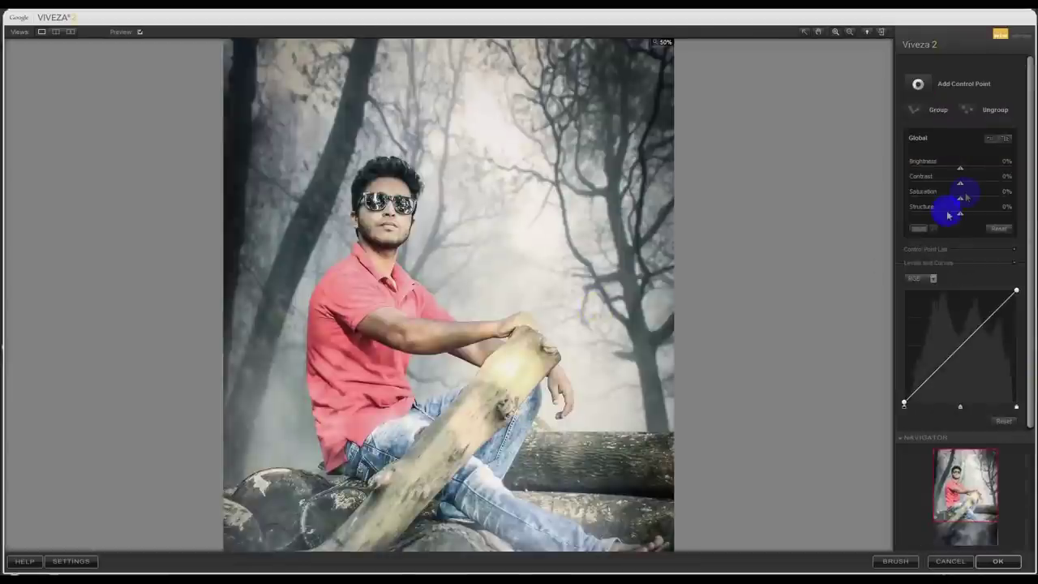
pyautogui.moveTo(965, 215); pyautogui.dragTo(990, 205)
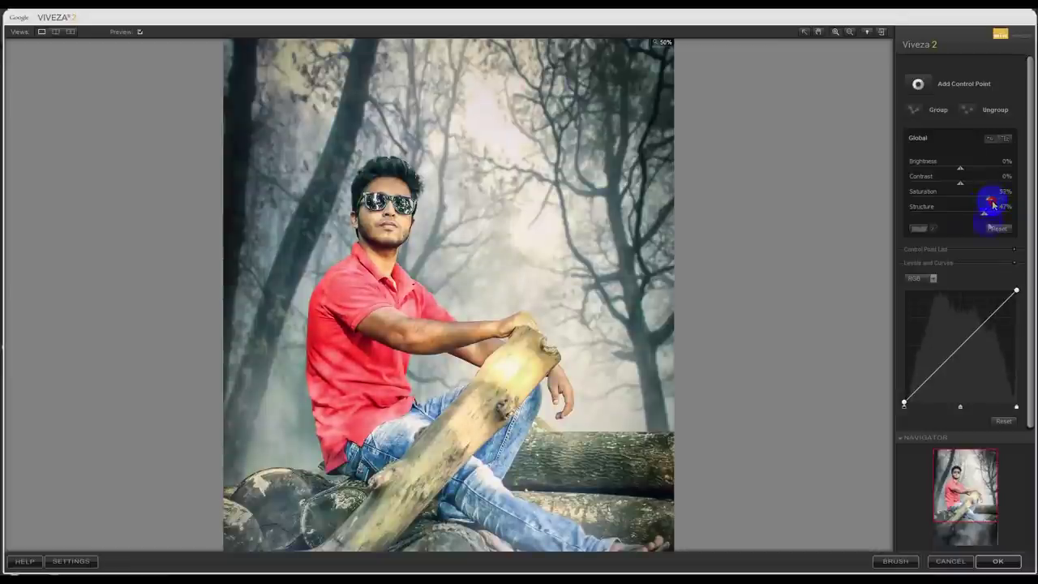
pyautogui.click(999, 562)
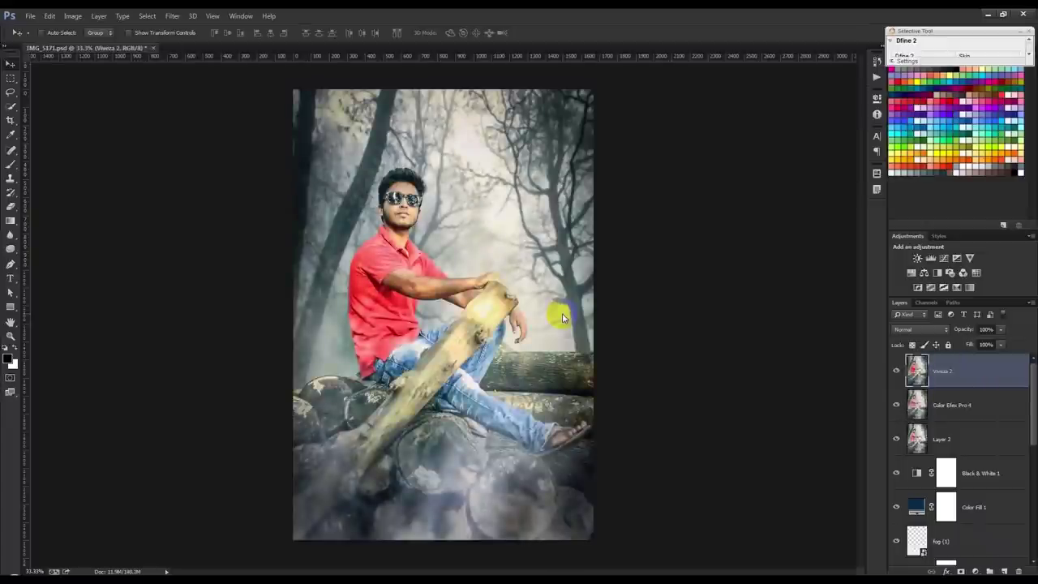
pyautogui.click(583, 282)
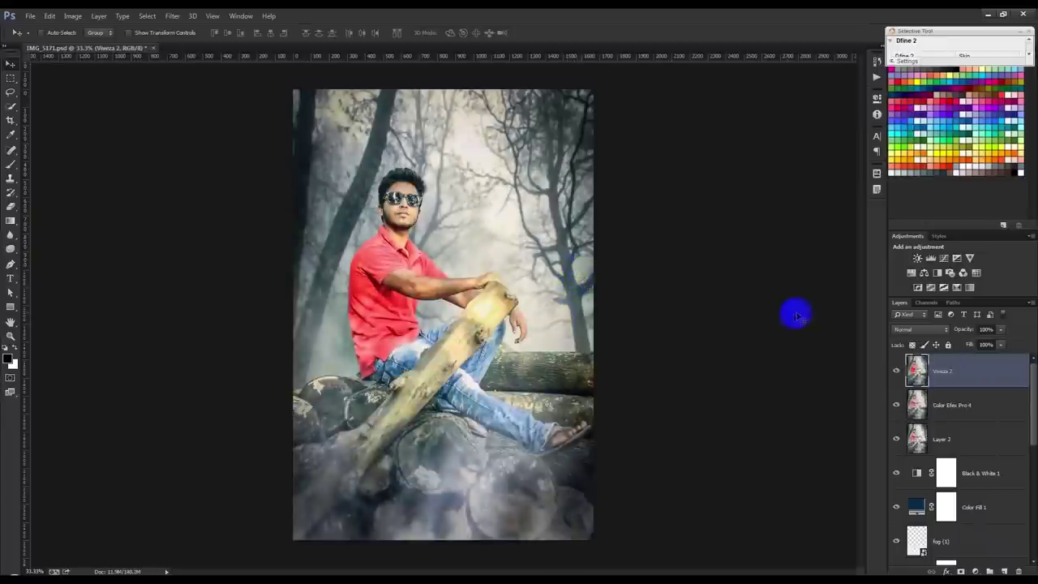
# Step: Add a mask to Viveza 2 and set a black Brush at 47% opacity
pyautogui.click(389, 167)
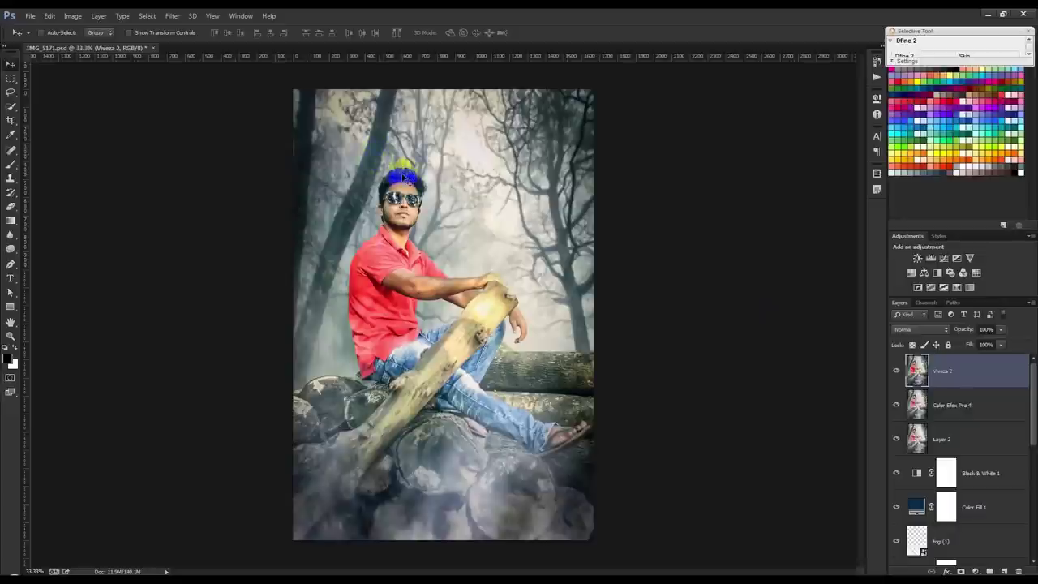
pyautogui.moveTo(390, 167); pyautogui.dragTo(478, 264)
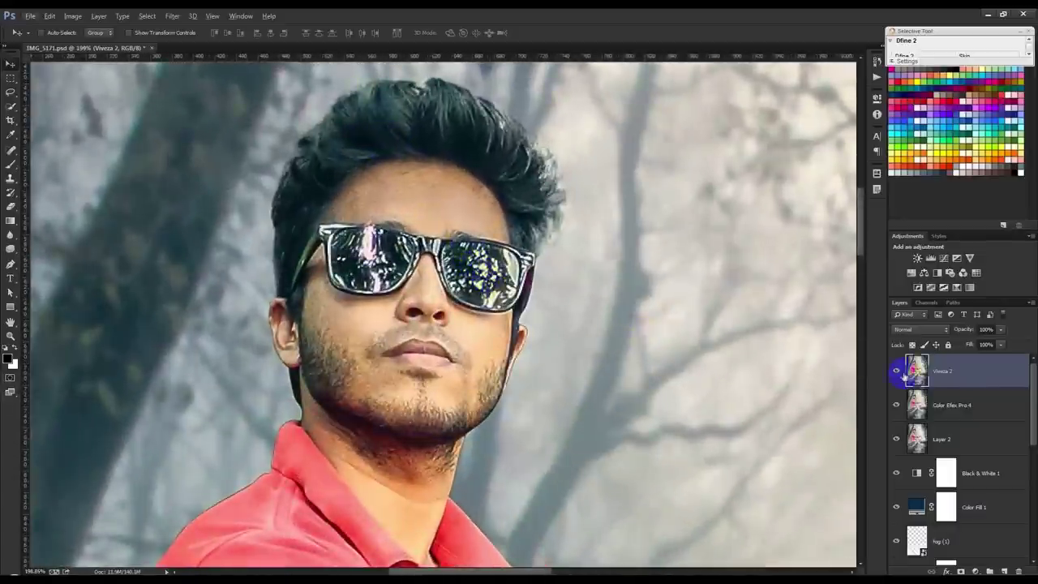
pyautogui.click(961, 571)
pyautogui.moveTo(65, 203); pyautogui.dragTo(88, 203)
pyautogui.click(10, 164)
pyautogui.moveTo(184, 37); pyautogui.dragTo(158, 46)
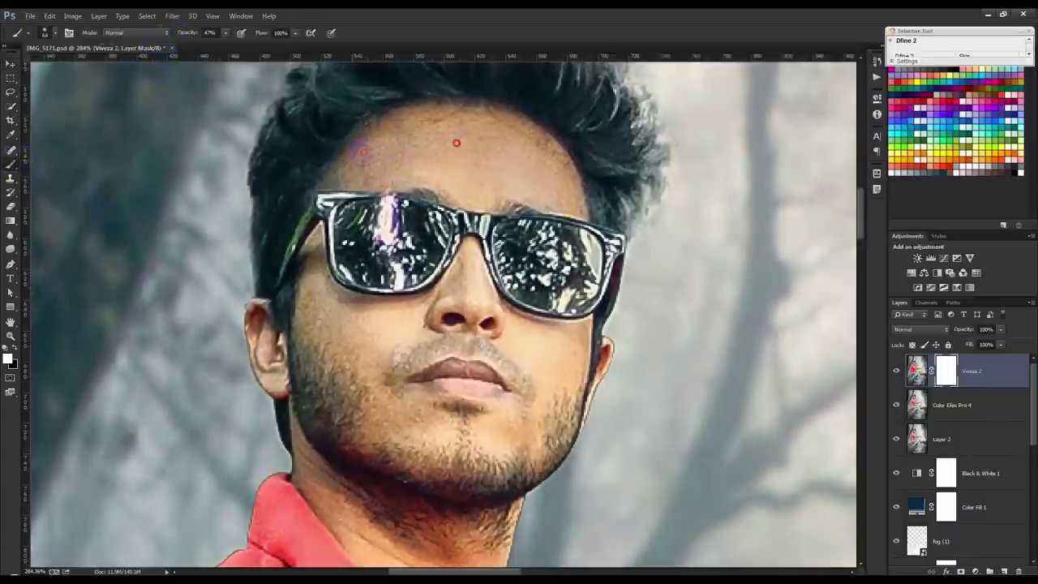
pyautogui.click(17, 354)
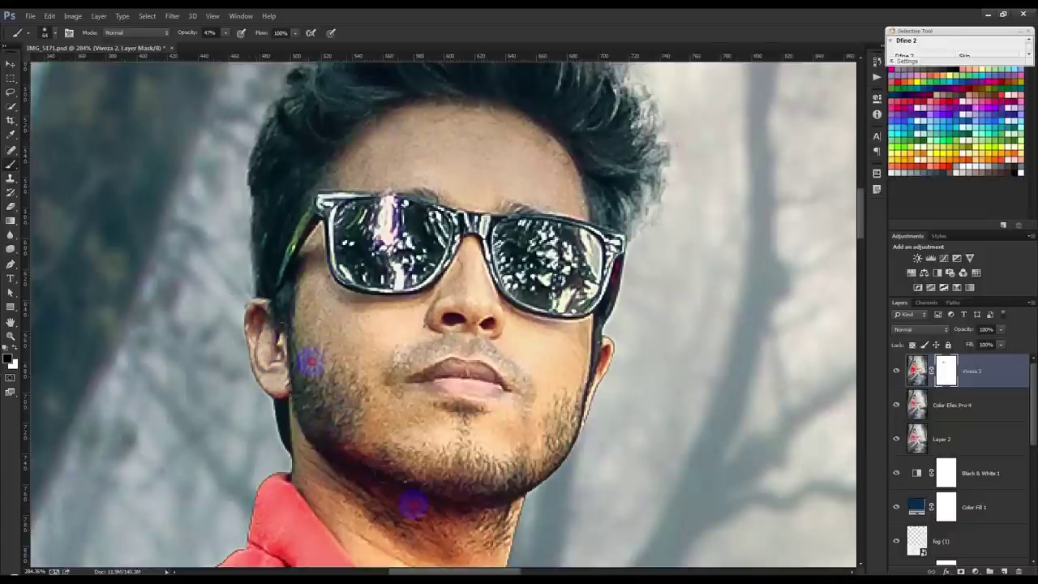
# Step: Paint the Viveza effect out around the chin, nose and neck
pyautogui.moveTo(504, 455)
pyautogui.mouseDown()
pyautogui.moveTo(479, 352)
pyautogui.moveTo(425, 313)
pyautogui.moveTo(485, 303)
pyautogui.mouseUp()
pyautogui.scroll(-2, 332, 358)
pyautogui.scroll(-2, 516, 375)
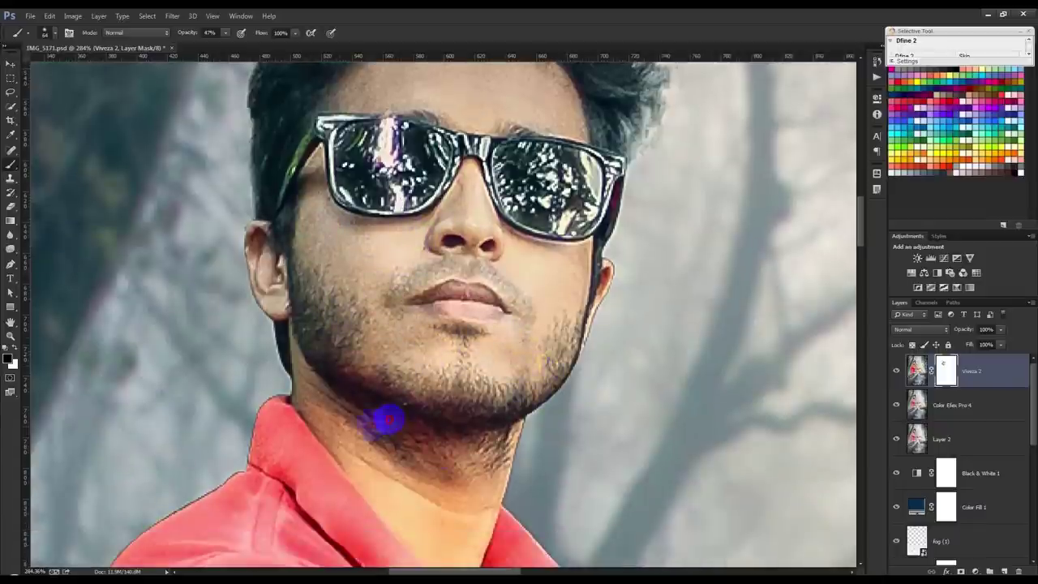
pyautogui.scroll(-2, 324, 381)
pyautogui.click(494, 411)
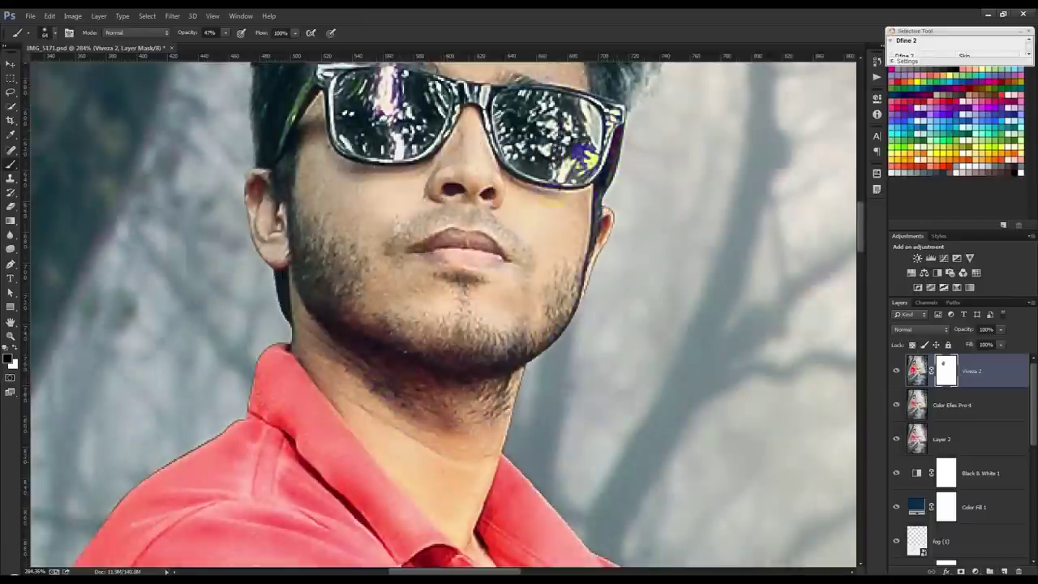
pyautogui.scroll(-2, 576, 158)
pyautogui.scroll(-2, 563, 230)
pyautogui.scroll(1, 555, 267)
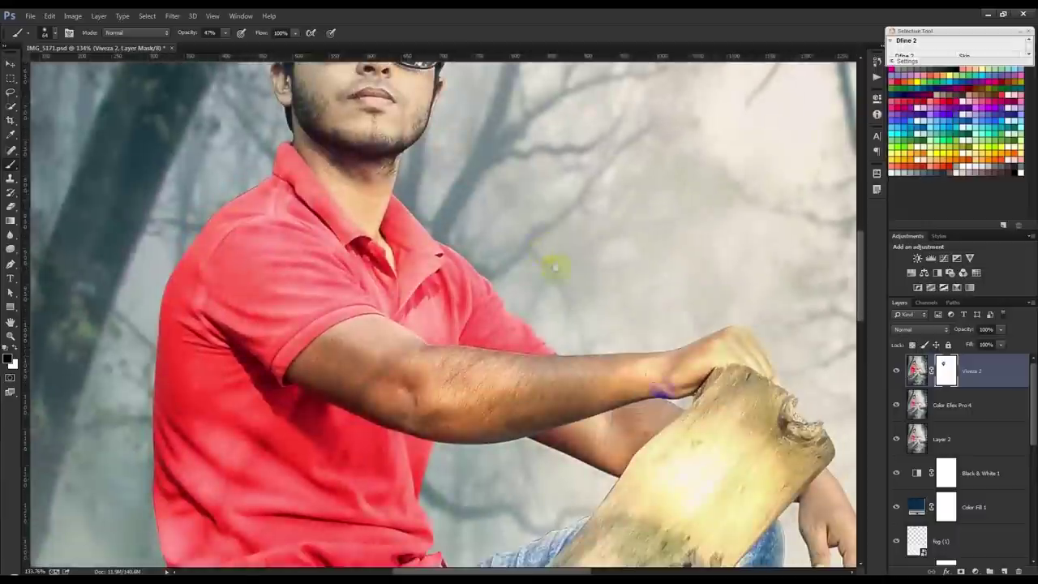
# Step: Paint the effect out along the forearm, toward the shoulder and the hand on the log
pyautogui.click(509, 418)
pyautogui.click(452, 423)
pyautogui.click(389, 394)
pyautogui.click(353, 379)
pyautogui.click(506, 421)
pyautogui.click(558, 400)
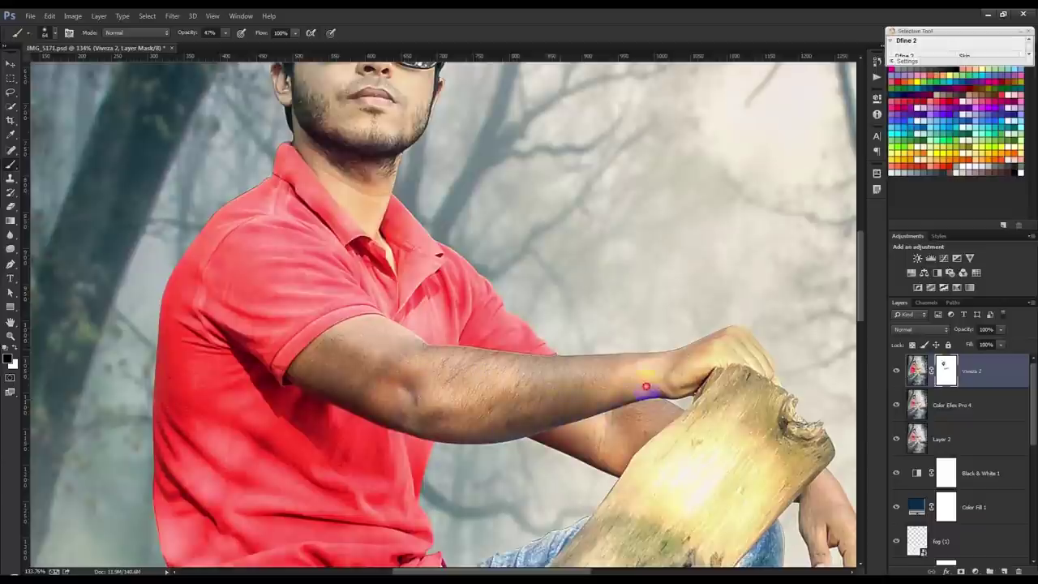
pyautogui.moveTo(538, 326); pyautogui.dragTo(406, 243)
pyautogui.click(520, 324)
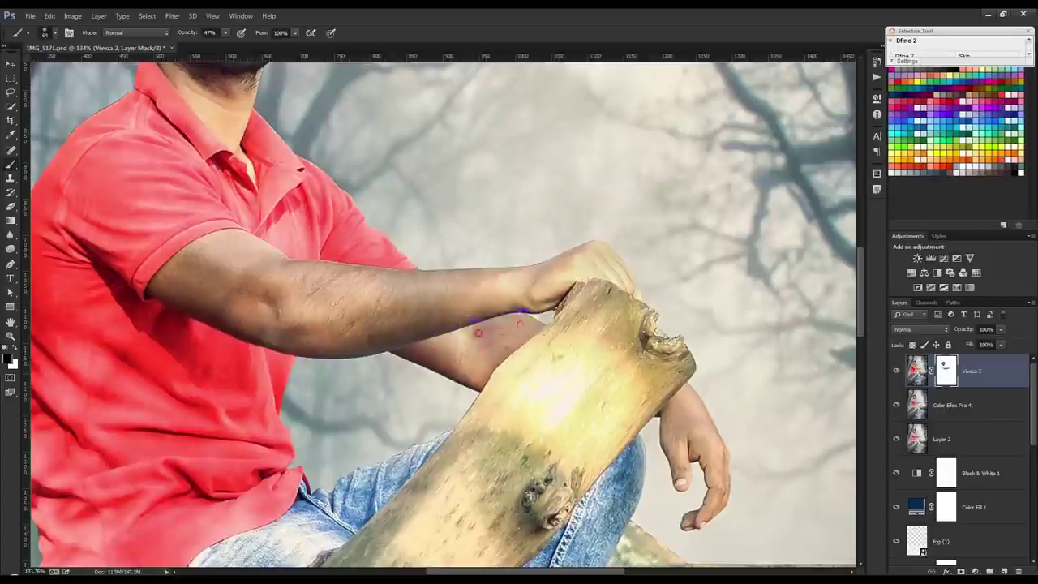
pyautogui.click(692, 375)
pyautogui.moveTo(307, 315); pyautogui.dragTo(188, 309)
pyautogui.moveTo(465, 320); pyautogui.dragTo(547, 306)
# Step: Fit the whole composite on screen with Ctrl+0, zoom out, and touch up the thigh
pyautogui.hotkey('ctrl', '0')
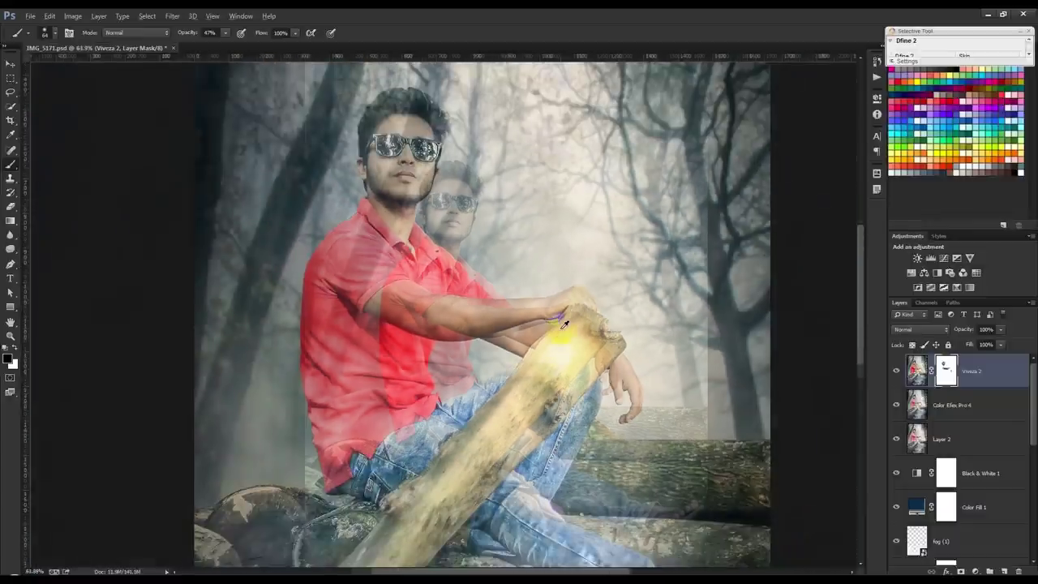
pyautogui.scroll(-2, 707, 509)
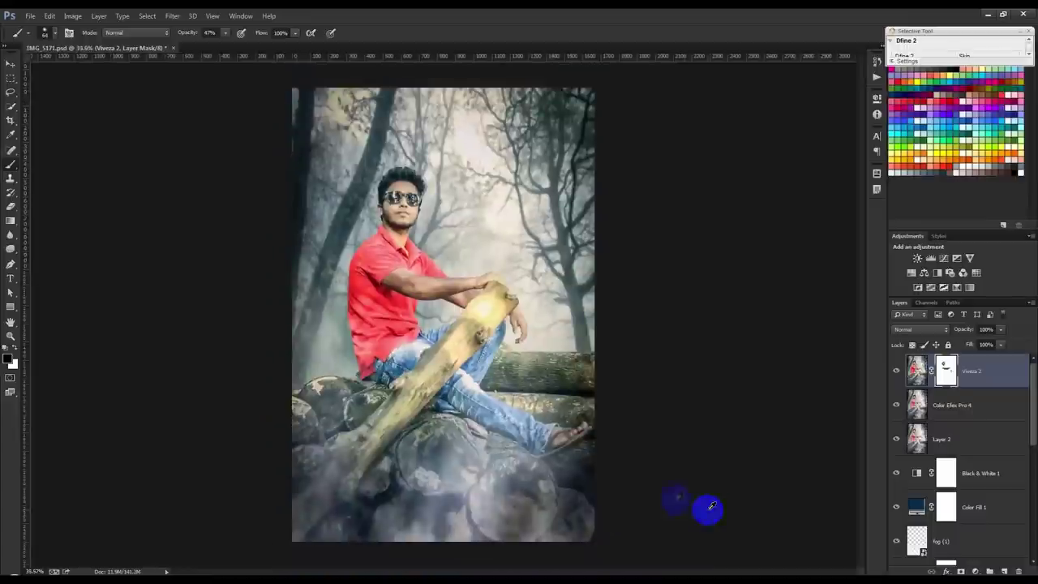
pyautogui.click(473, 339)
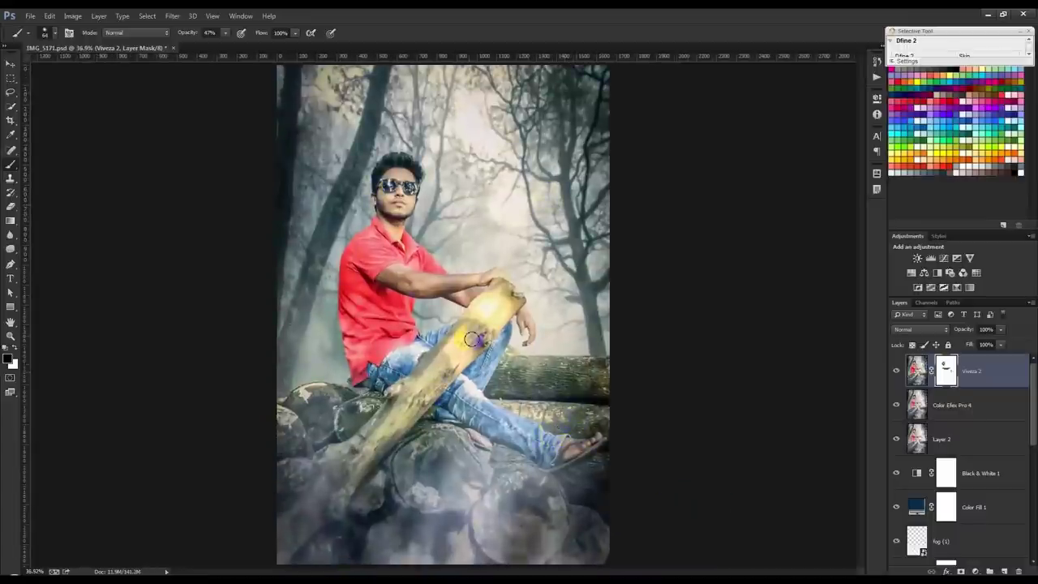